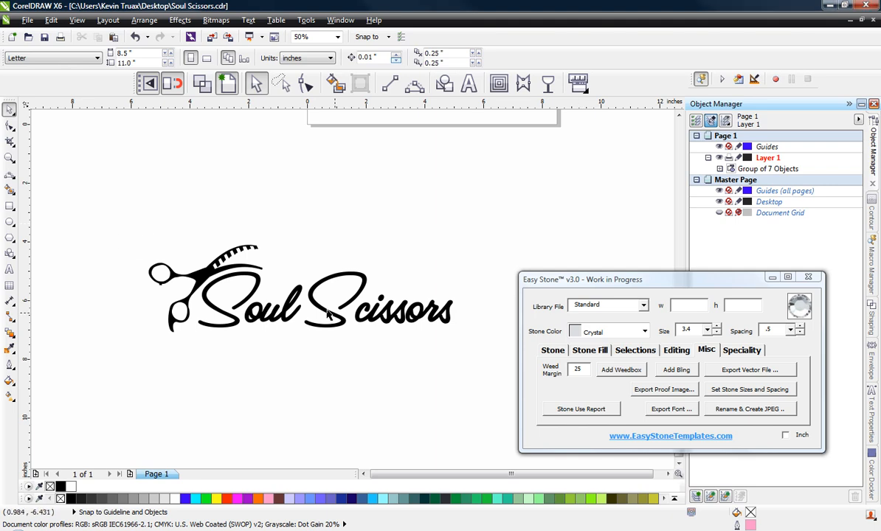
Select the whole Soul Scissors logo and ungroup it into separate curves.
{"action": "left_click_drag", "start_coordinate": [118, 235], "coordinate": [472, 363]}
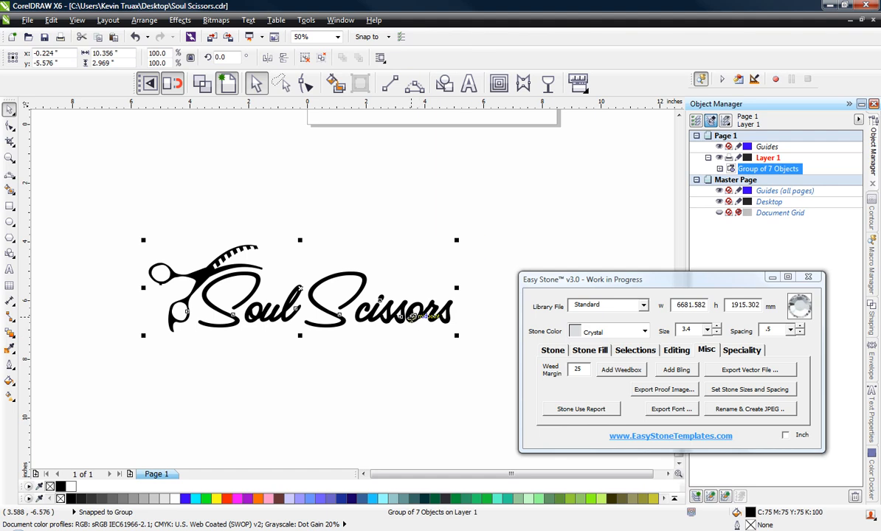
{"action": "right_click", "coordinate": [403, 318]}
{"action": "left_click", "coordinate": [437, 58]}
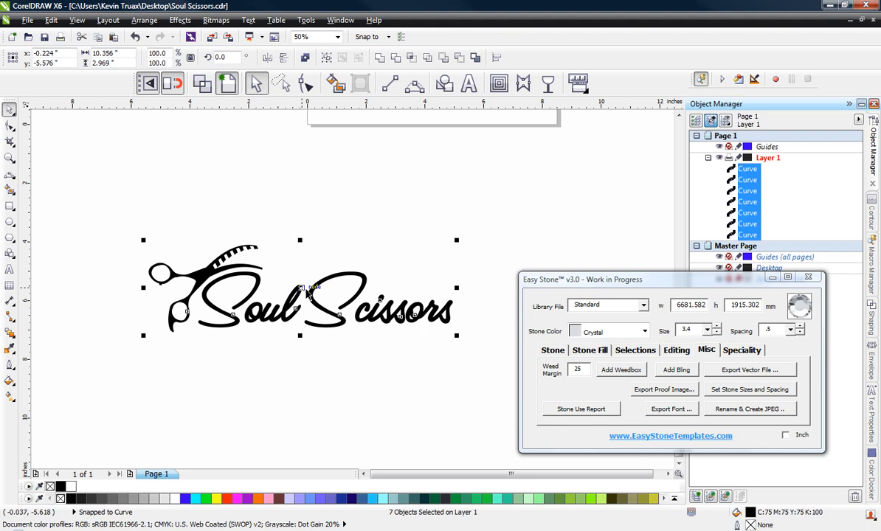
Shift the ungrouped logo slightly up and to the left, and scale it proportionally to a width of 10 inches.
{"action": "left_click_drag", "start_coordinate": [306, 292], "coordinate": [290, 269]}
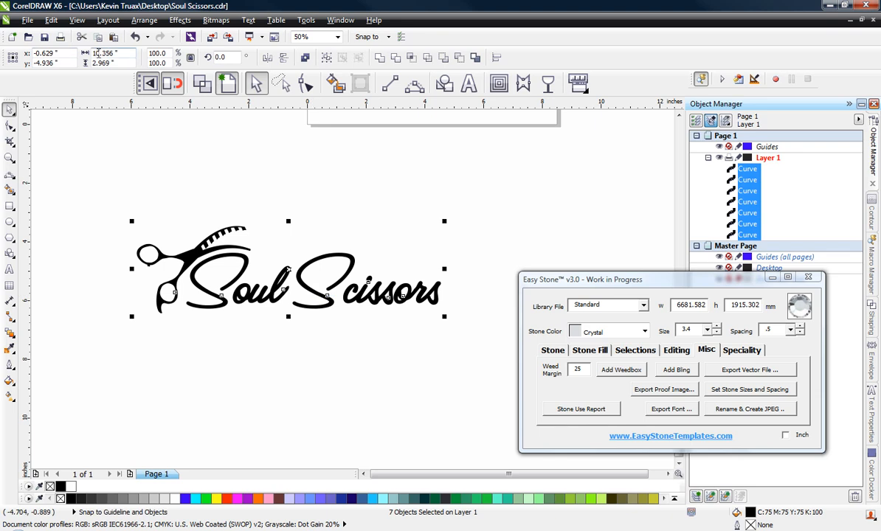
{"action": "double_click", "coordinate": [111, 54]}
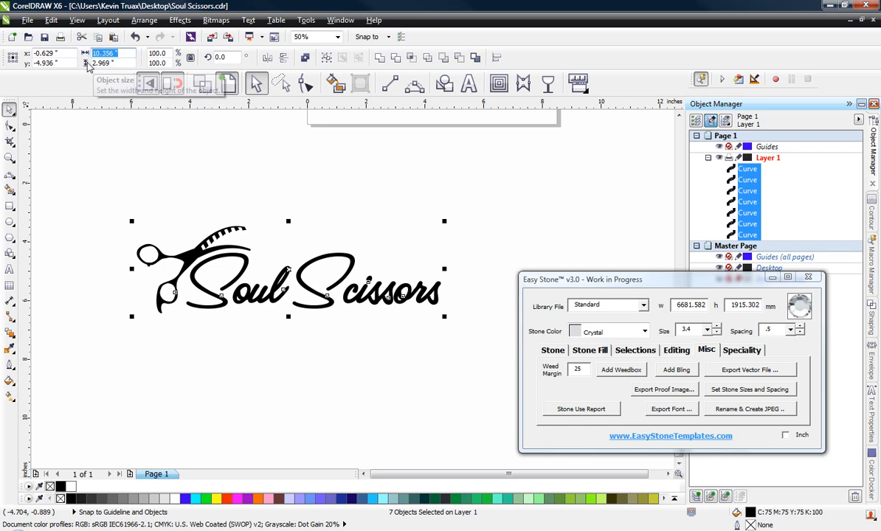
{"action": "type", "text": "10"}
{"action": "key", "text": "Return"}
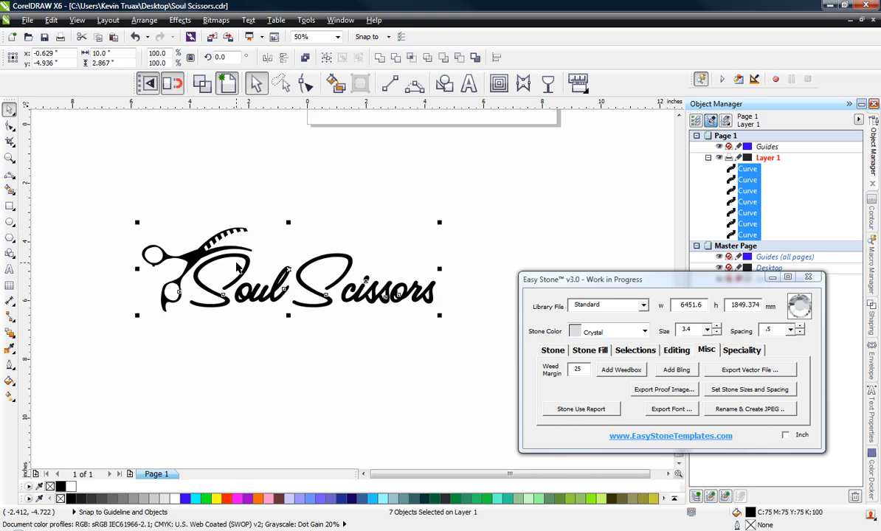
Place a copy of the logo below the original and delete the scissors graphic from the copy.
{"action": "left_click_drag", "start_coordinate": [236, 267], "coordinate": [257, 413]}
{"action": "left_click", "coordinate": [180, 414]}
{"action": "left_click", "coordinate": [200, 405]}
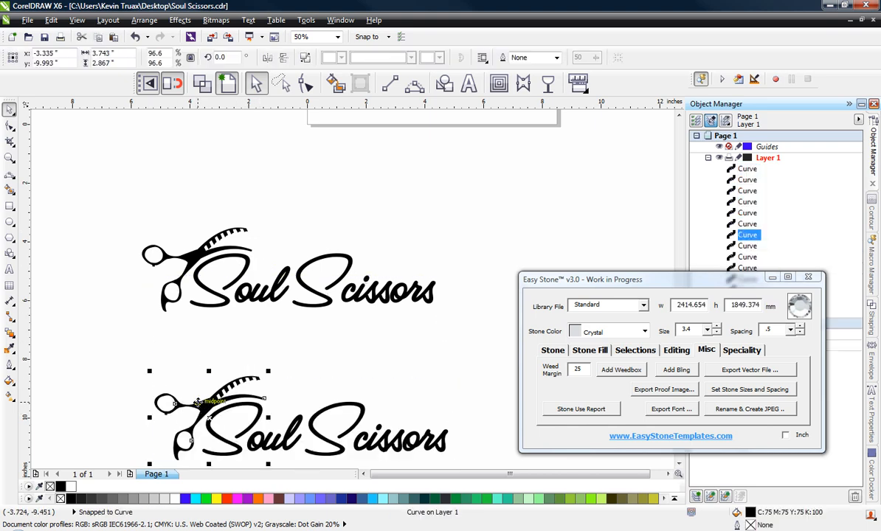
{"action": "key", "text": "Delete"}
{"action": "scroll", "coordinate": [180, 372], "scroll_direction": "down", "scroll_amount": 1}
{"action": "scroll", "coordinate": [221, 413], "scroll_direction": "up", "scroll_amount": 1}
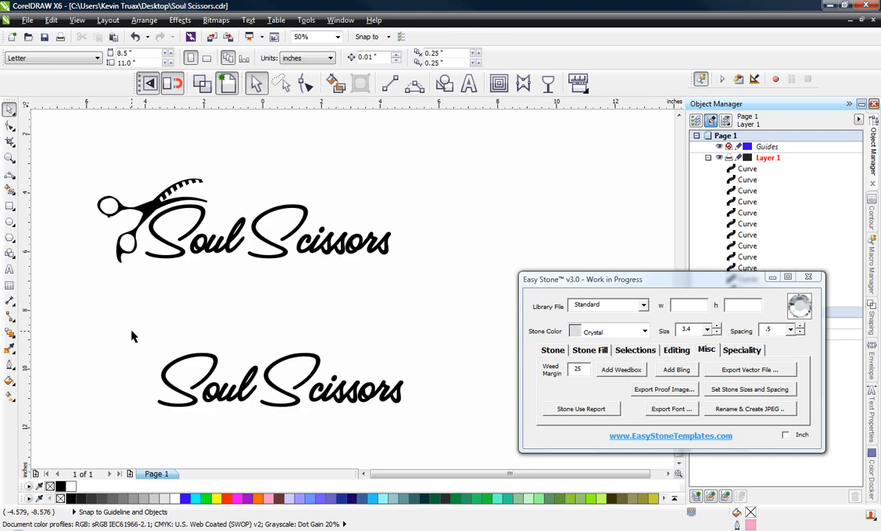
Convert the copied Soul Scissors lettering to a 300 dpi CMYK bitmap with anti-aliasing and a transparent background.
{"action": "left_click_drag", "start_coordinate": [132, 337], "coordinate": [442, 441]}
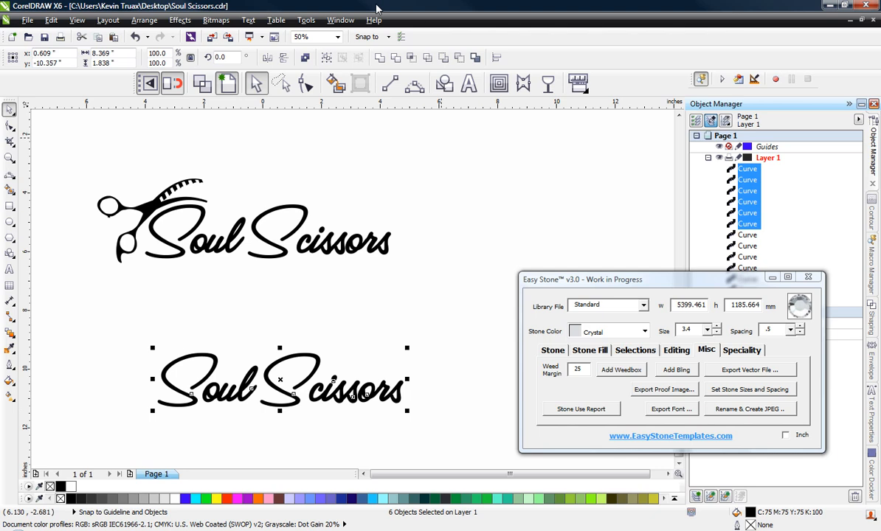
{"action": "left_click", "coordinate": [216, 20]}
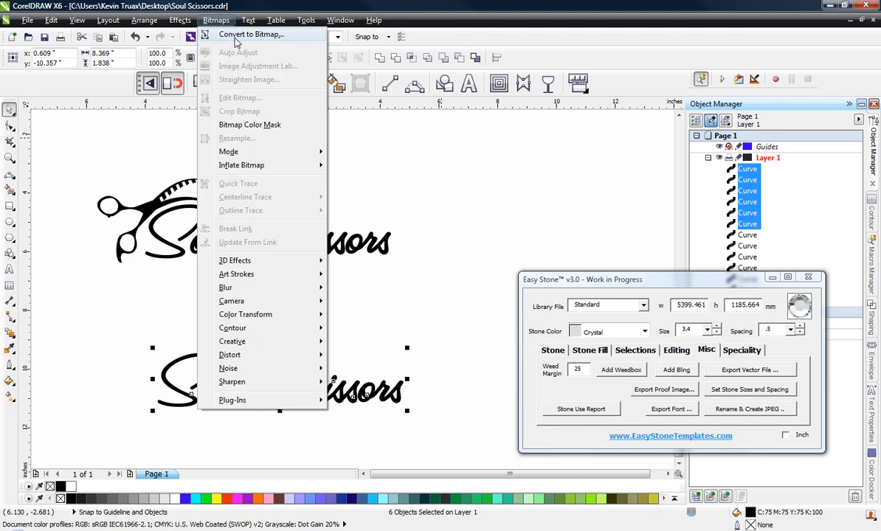
{"action": "left_click", "coordinate": [235, 38]}
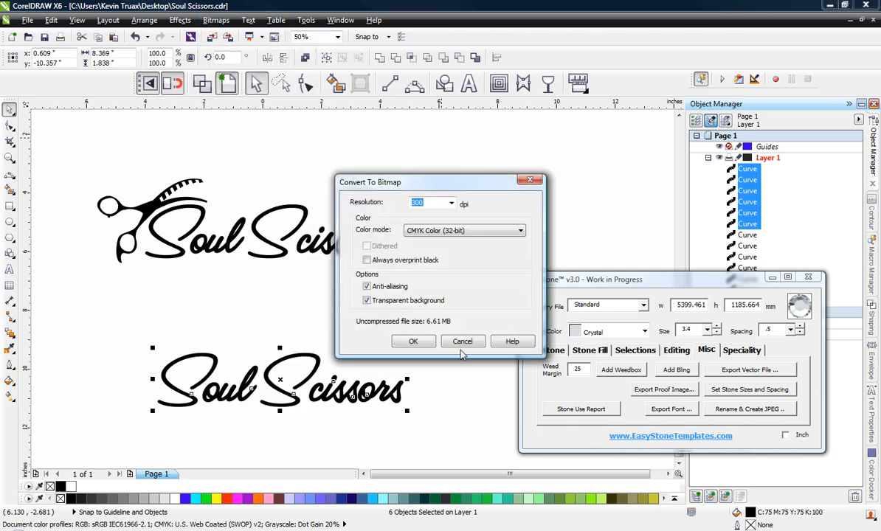
{"action": "left_click", "coordinate": [418, 343]}
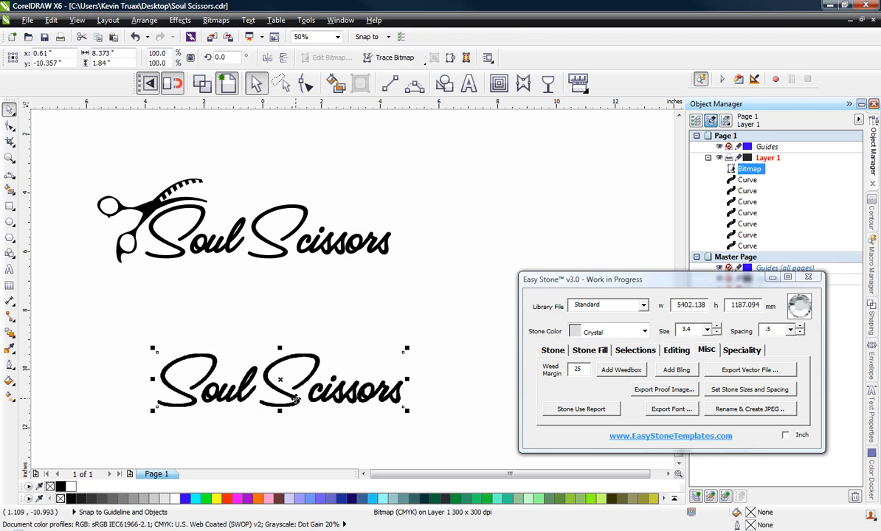
Trace the lettering bitmap with a Centerline trace of type Line drawing, keeping smoothing at 25 and the original image.
{"action": "left_click", "coordinate": [404, 64]}
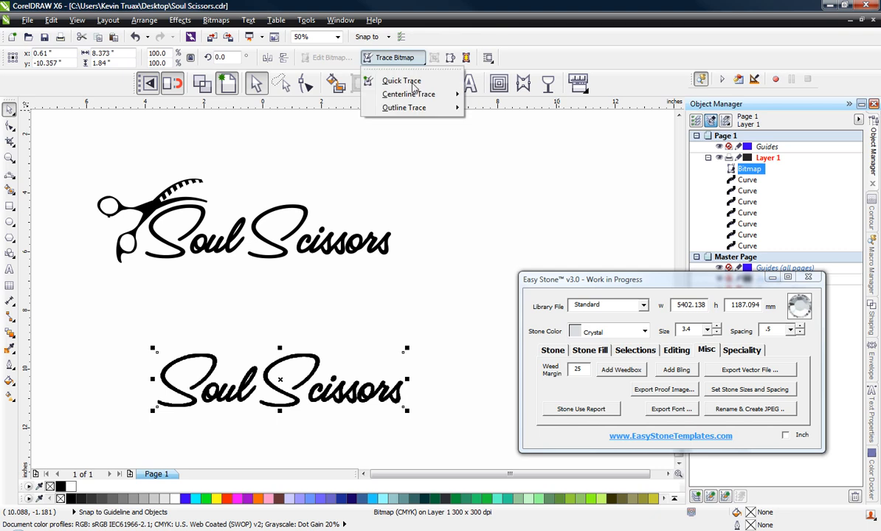
{"action": "mouse_move", "coordinate": [415, 97]}
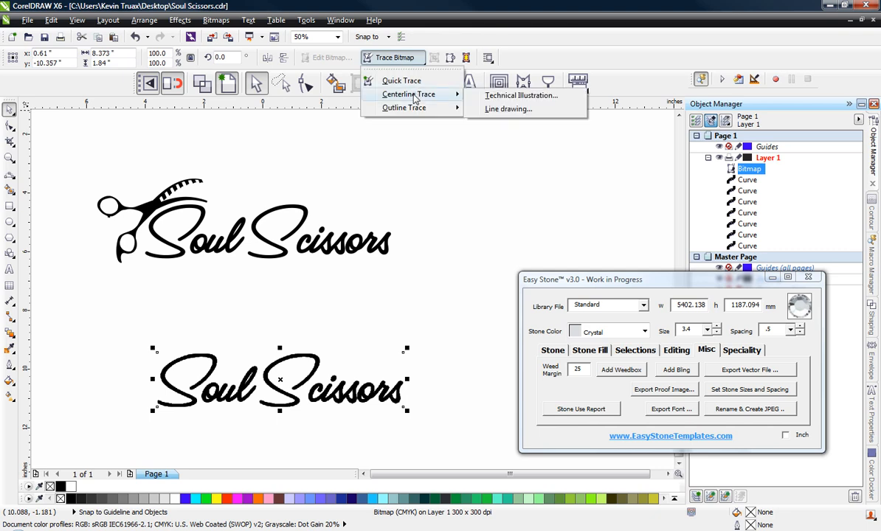
{"action": "left_click", "coordinate": [507, 109]}
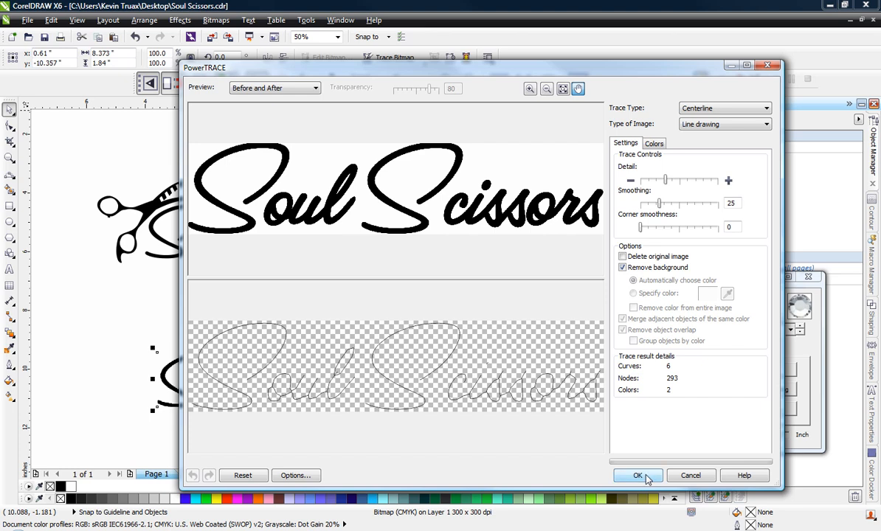
{"action": "left_click", "coordinate": [638, 476]}
Move the traced centerline lettering clear of the bitmap to its upper right and delete the bitmap.
{"action": "key", "text": "F3"}
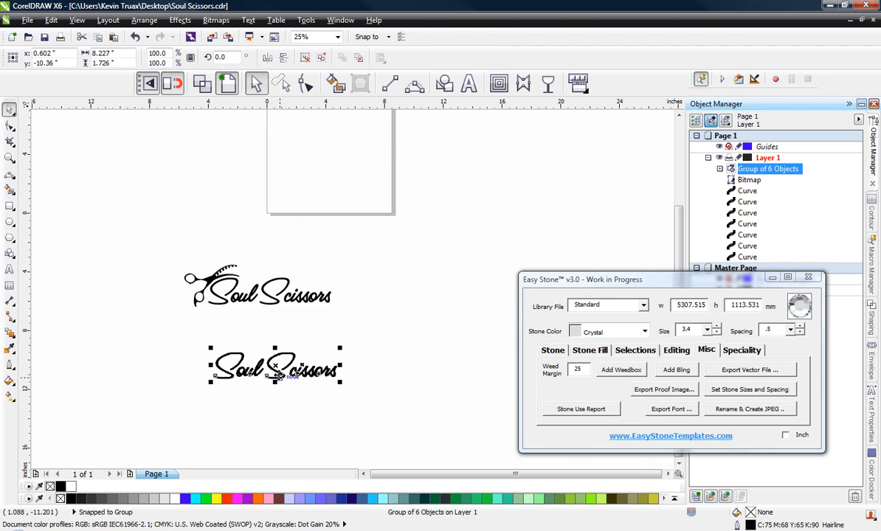
{"action": "mouse_move", "coordinate": [274, 354]}
{"action": "left_mouse_down"}
{"action": "mouse_move", "coordinate": [399, 336]}
{"action": "mouse_move", "coordinate": [404, 324]}
{"action": "left_mouse_up"}
{"action": "left_click", "coordinate": [405, 411]}
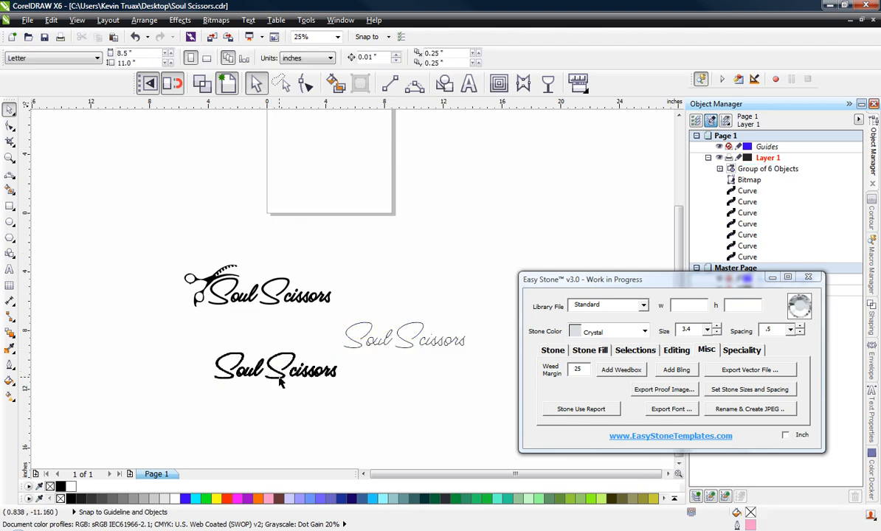
{"action": "left_click", "coordinate": [276, 372]}
{"action": "key", "text": "Delete"}
{"action": "scroll", "coordinate": [486, 324], "scroll_direction": "up", "scroll_amount": 1}
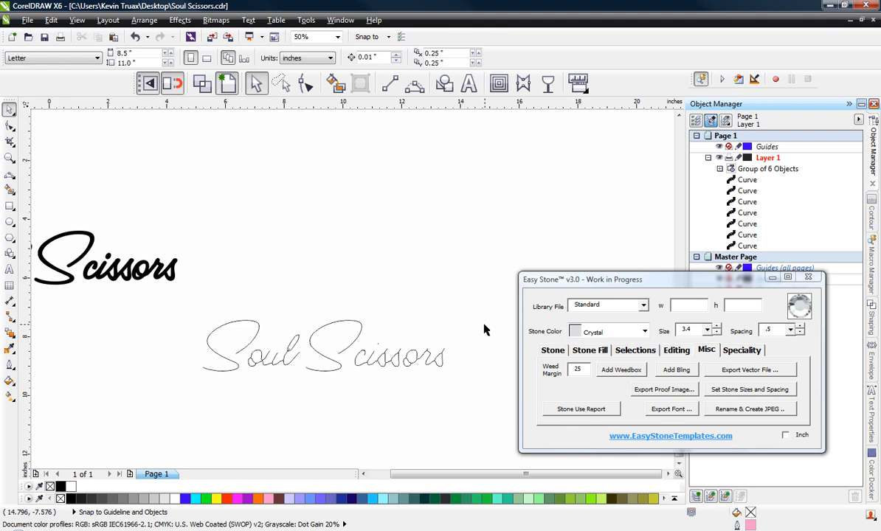
Ungroup the traced centerline lettering.
{"action": "left_click", "coordinate": [325, 360]}
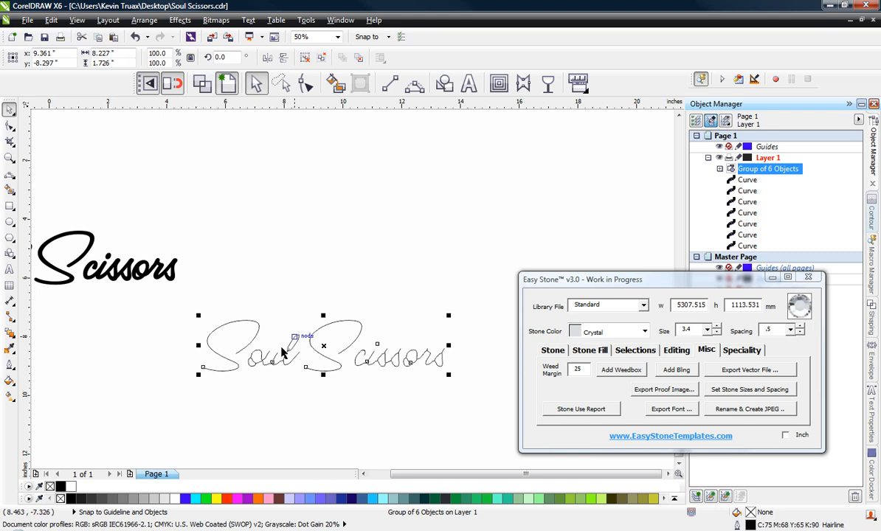
{"action": "right_click", "coordinate": [323, 346]}
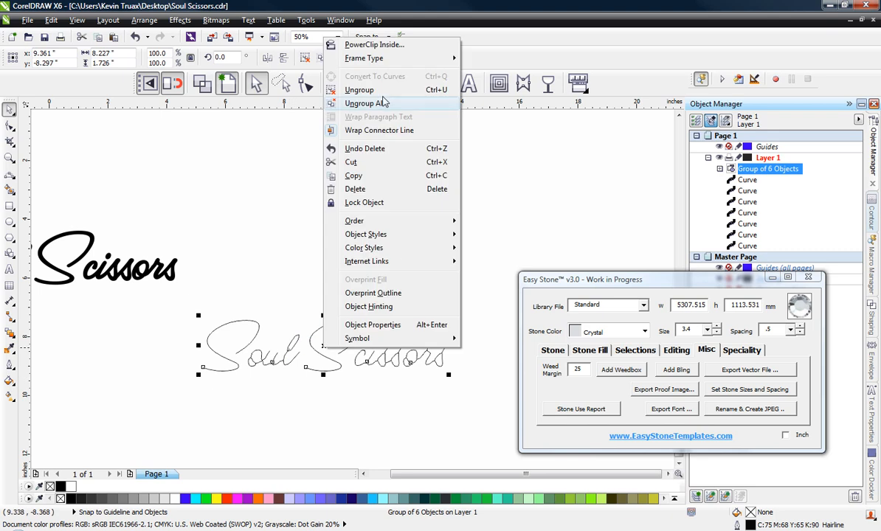
{"action": "left_click", "coordinate": [367, 85]}
Move the traced word Scissors about 1.14 inches to the right, away from the word Soul.
{"action": "left_click", "coordinate": [456, 245]}
{"action": "left_click_drag", "start_coordinate": [462, 242], "coordinate": [301, 413]}
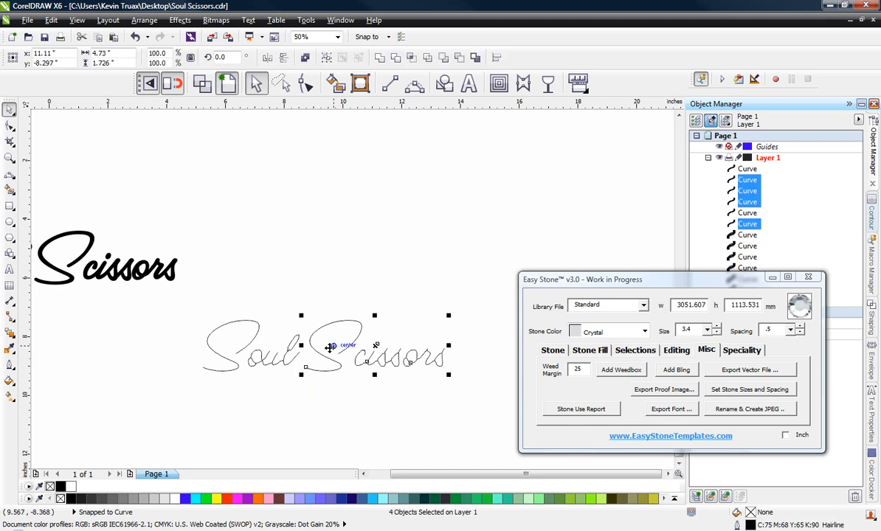
{"action": "left_click_drag", "start_coordinate": [314, 354], "coordinate": [345, 353]}
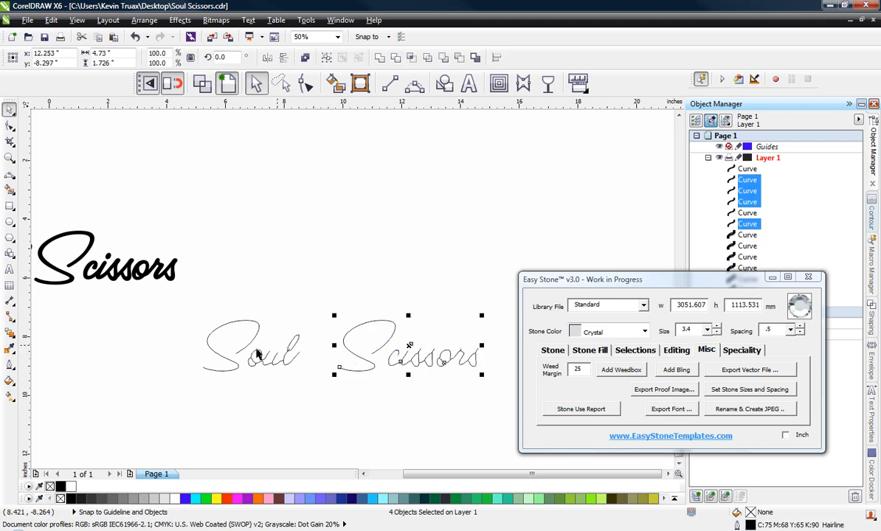
{"action": "left_click", "coordinate": [189, 319]}
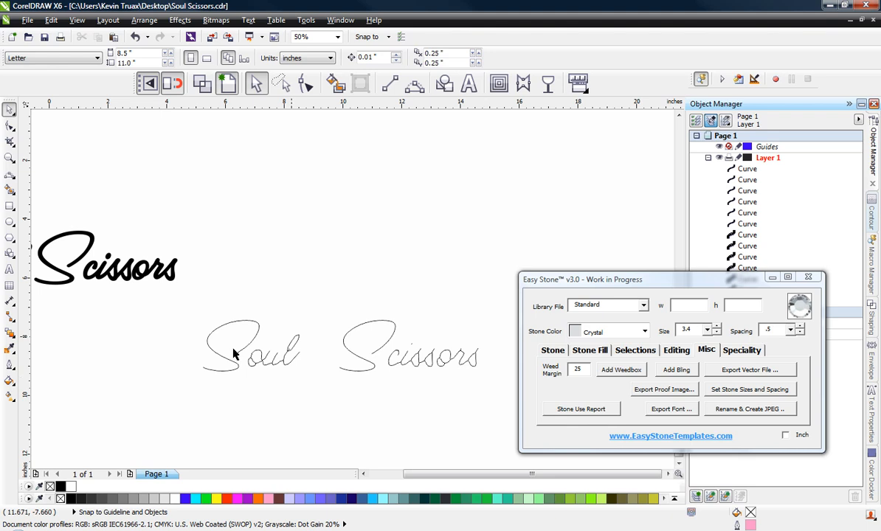
Add Crystal stones of size 3.4 with .5 spacing along all traced letters and delete their stone paths.
{"action": "left_click_drag", "start_coordinate": [172, 317], "coordinate": [493, 397]}
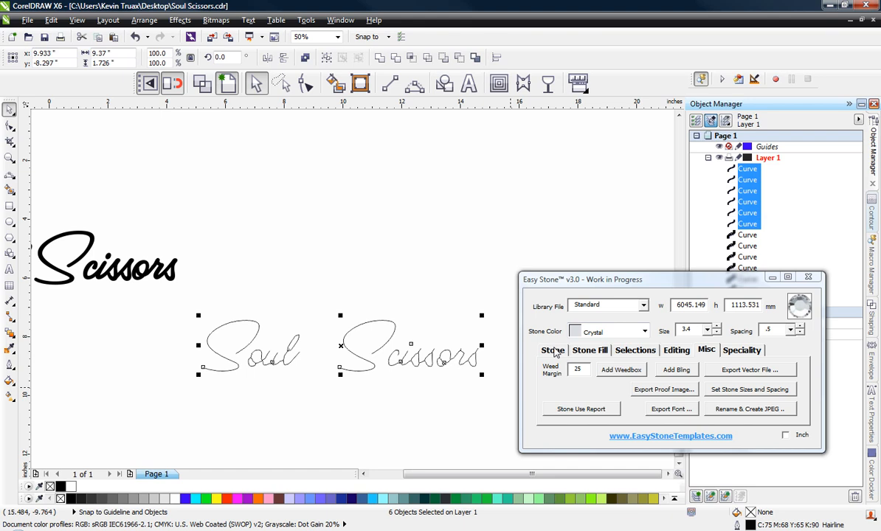
{"action": "left_click", "coordinate": [553, 351]}
{"action": "left_click", "coordinate": [622, 371]}
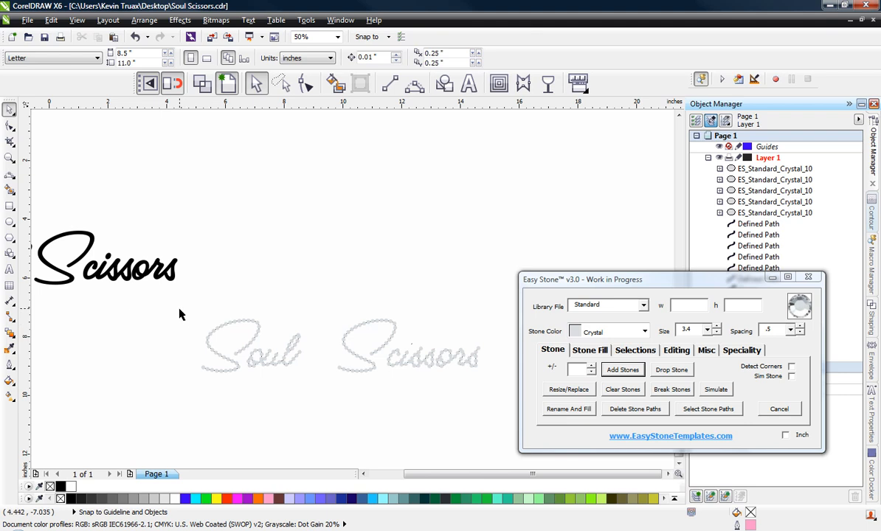
{"action": "left_click_drag", "start_coordinate": [186, 306], "coordinate": [496, 400]}
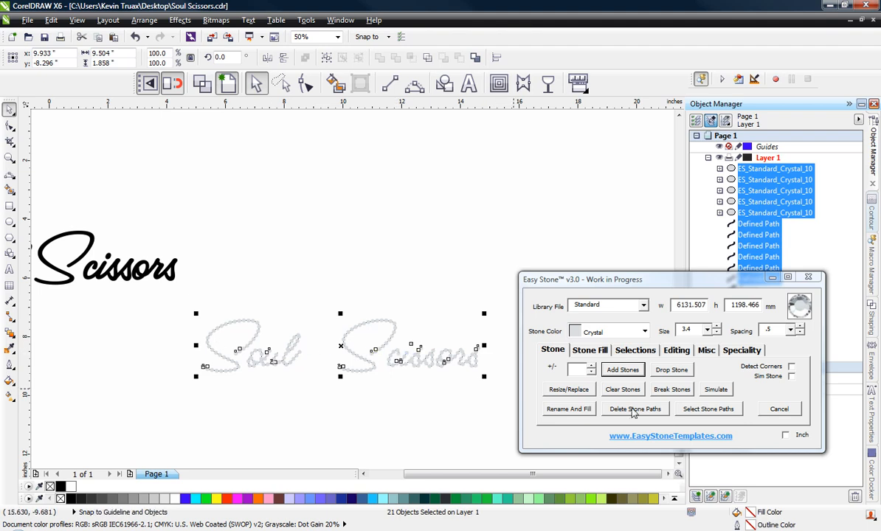
{"action": "left_click", "coordinate": [632, 414]}
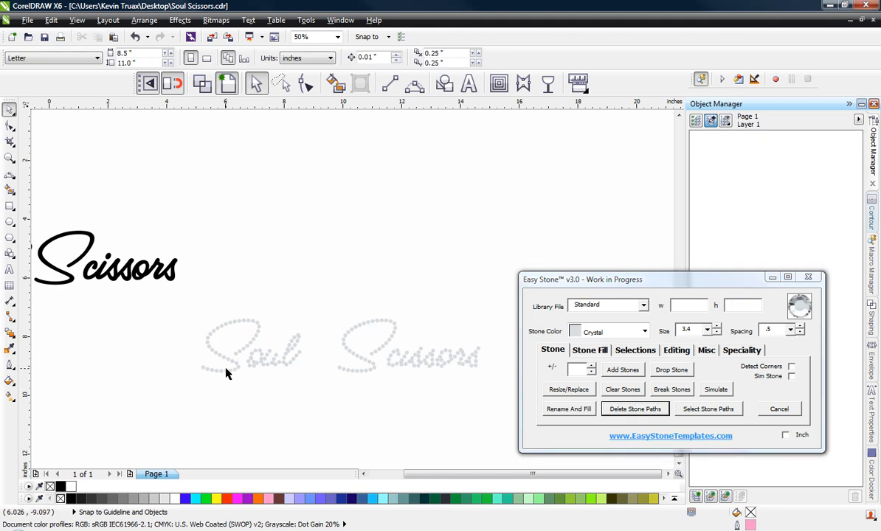
Move the eight stones in the bottom row of the first S slightly downward, away from its lower bend.
{"action": "scroll", "coordinate": [214, 367], "scroll_direction": "up", "scroll_amount": 4}
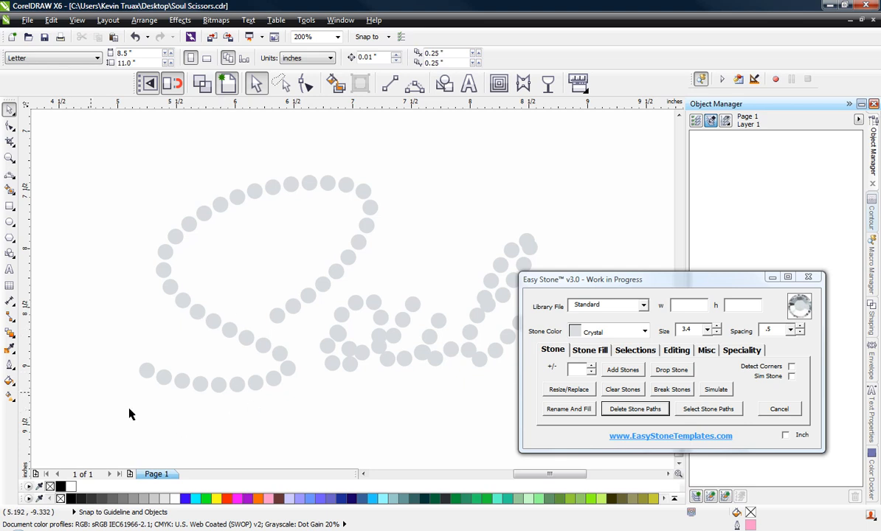
{"action": "scroll", "coordinate": [190, 403], "scroll_direction": "up", "scroll_amount": 1}
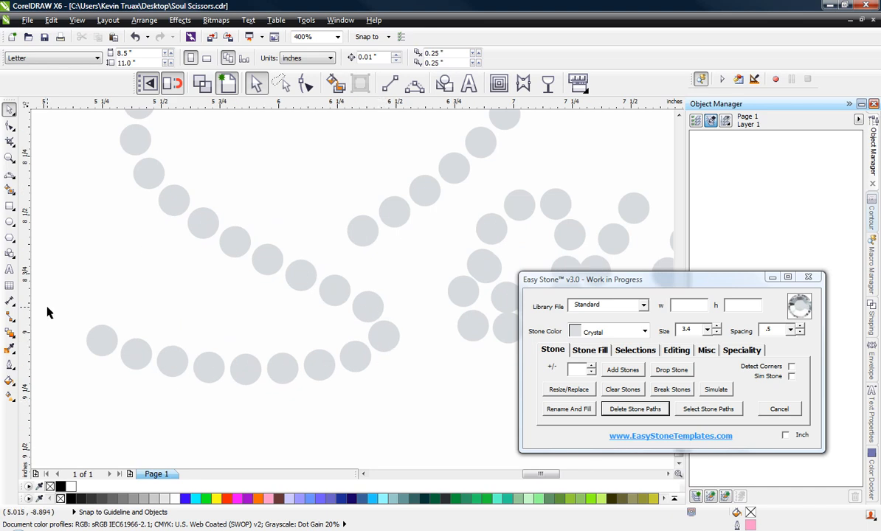
{"action": "left_click_drag", "start_coordinate": [65, 311], "coordinate": [374, 425]}
{"action": "scroll", "coordinate": [356, 346], "scroll_direction": "up", "scroll_amount": 1}
{"action": "left_click_drag", "start_coordinate": [356, 346], "coordinate": [363, 367]}
Reposition the single stone at the lower bend of the first S downward and outward into the opened gap.
{"action": "scroll", "coordinate": [393, 338], "scroll_direction": "up", "scroll_amount": 1}
{"action": "left_click_drag", "start_coordinate": [393, 338], "coordinate": [334, 354]}
{"action": "scroll", "coordinate": [376, 243], "scroll_direction": "down", "scroll_amount": 2}
{"action": "scroll", "coordinate": [403, 225], "scroll_direction": "up", "scroll_amount": 1}
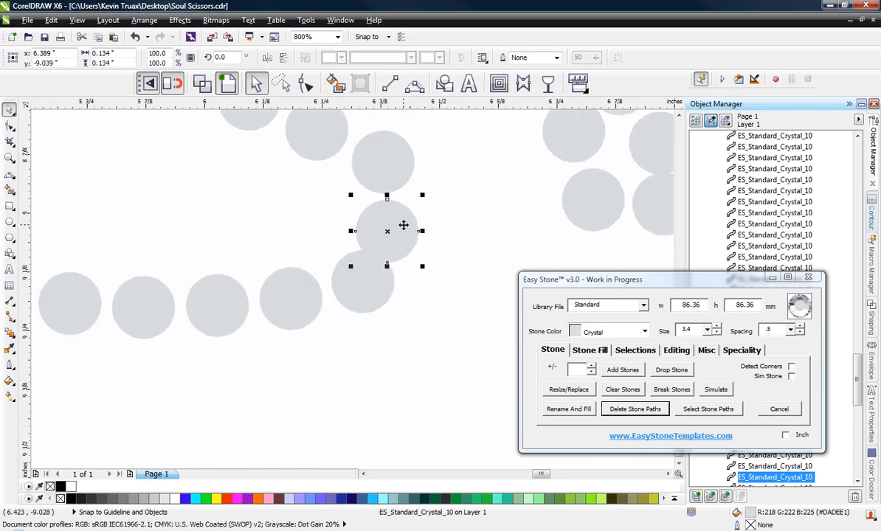
{"action": "scroll", "coordinate": [403, 225], "scroll_direction": "up", "scroll_amount": 1}
{"action": "left_click_drag", "start_coordinate": [403, 225], "coordinate": [418, 224]}
{"action": "scroll", "coordinate": [403, 183], "scroll_direction": "down", "scroll_amount": 1}
{"action": "left_click", "coordinate": [329, 294]}
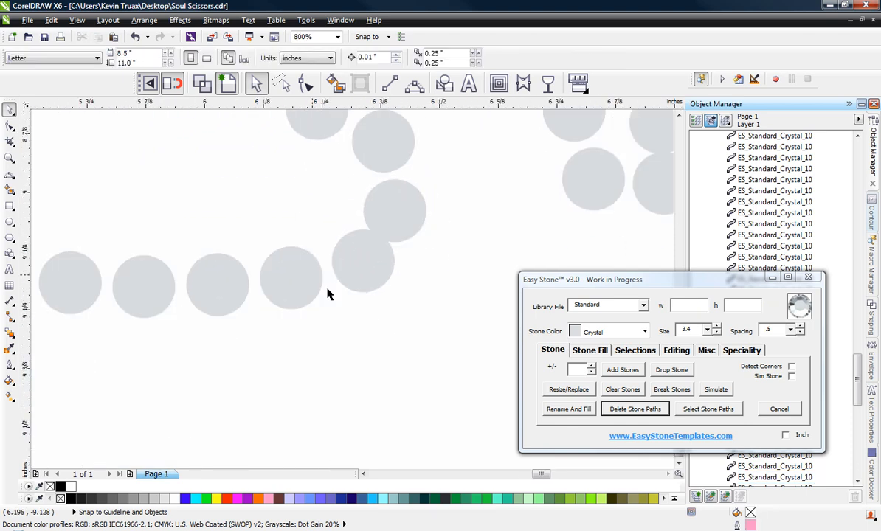
Shift the eight bottom-row stones of the first S further down and slightly left to clear the overlap with the bend stone.
{"action": "scroll", "coordinate": [329, 295], "scroll_direction": "down", "scroll_amount": 1}
{"action": "left_click_drag", "start_coordinate": [81, 261], "coordinate": [411, 389]}
{"action": "scroll", "coordinate": [354, 280], "scroll_direction": "up", "scroll_amount": 2}
{"action": "left_click_drag", "start_coordinate": [393, 314], "coordinate": [388, 344]}
{"action": "scroll", "coordinate": [328, 237], "scroll_direction": "down", "scroll_amount": 1}
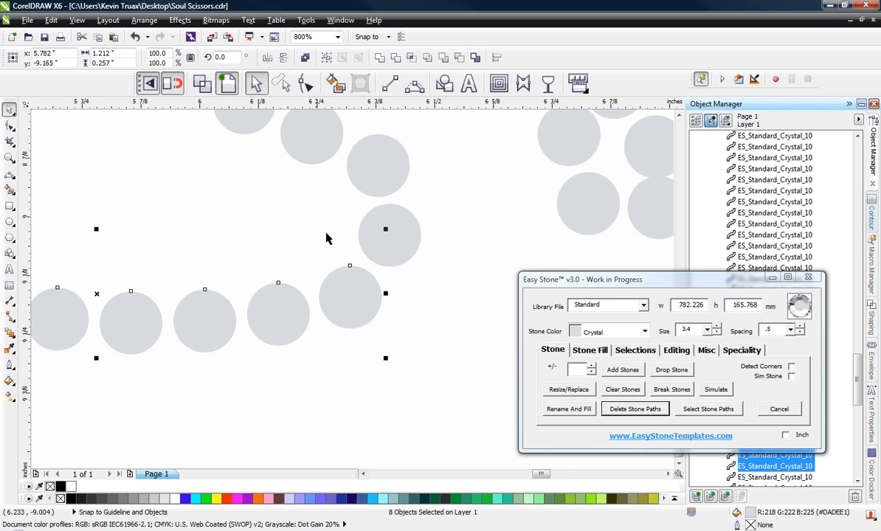
{"action": "scroll", "coordinate": [329, 237], "scroll_direction": "down", "scroll_amount": 1}
{"action": "left_click", "coordinate": [362, 199]}
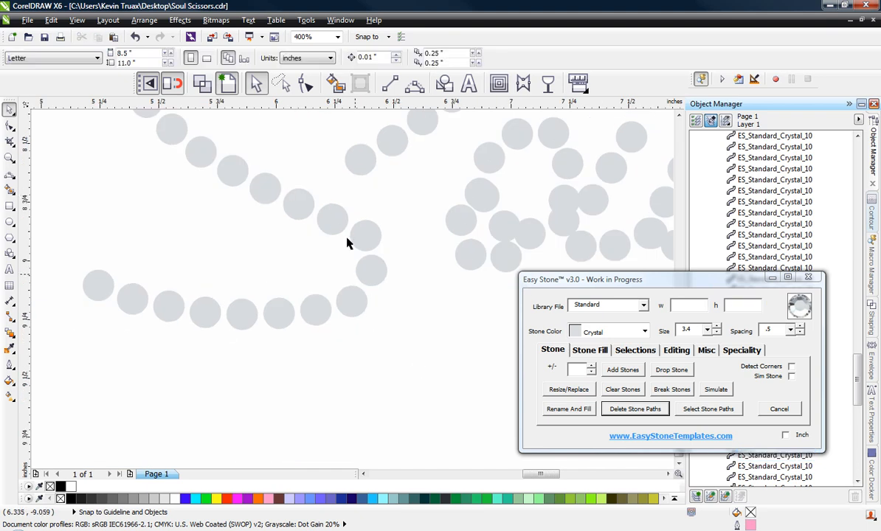
Fine-tune the bend stone of the first S slightly up and to the right to even out its spacing.
{"action": "scroll", "coordinate": [222, 254], "scroll_direction": "down", "scroll_amount": 1}
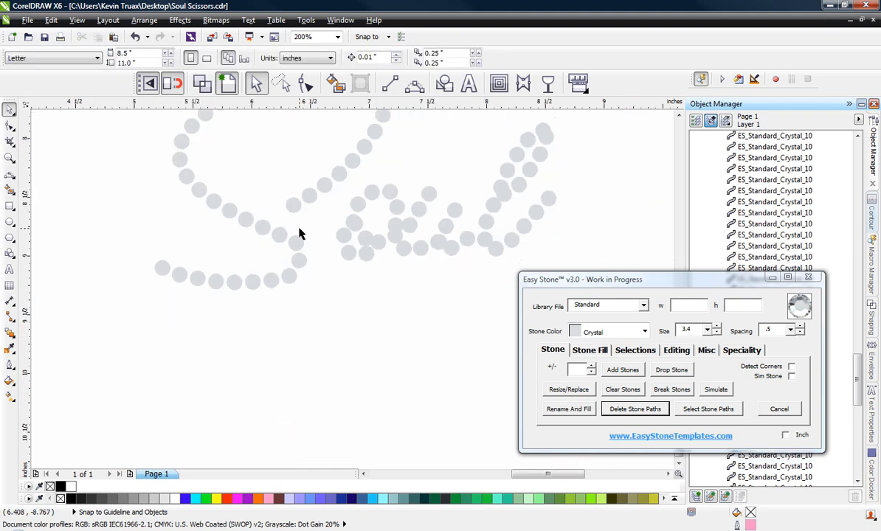
{"action": "scroll", "coordinate": [296, 288], "scroll_direction": "up", "scroll_amount": 2}
{"action": "scroll", "coordinate": [296, 287], "scroll_direction": "up", "scroll_amount": 1}
{"action": "left_click_drag", "start_coordinate": [296, 287], "coordinate": [309, 281]}
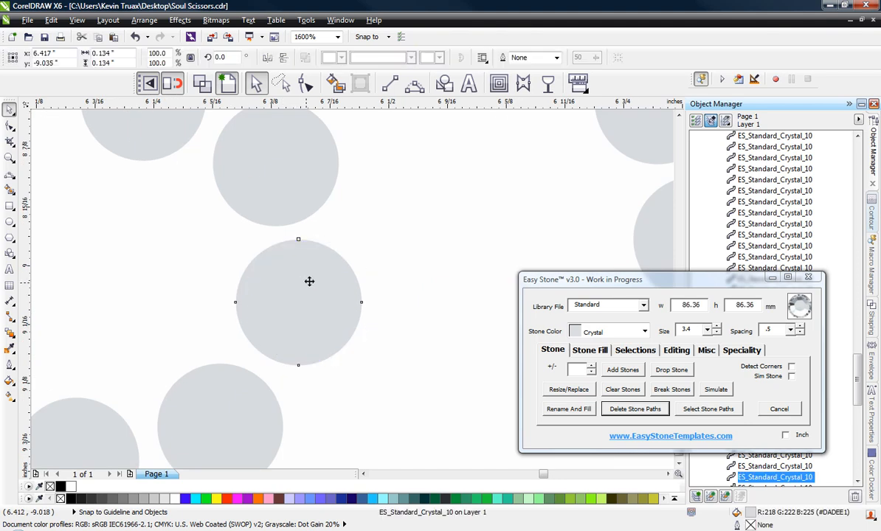
{"action": "scroll", "coordinate": [372, 225], "scroll_direction": "down", "scroll_amount": 1}
{"action": "left_click", "coordinate": [132, 238]}
{"action": "scroll", "coordinate": [284, 276], "scroll_direction": "down", "scroll_amount": 2}
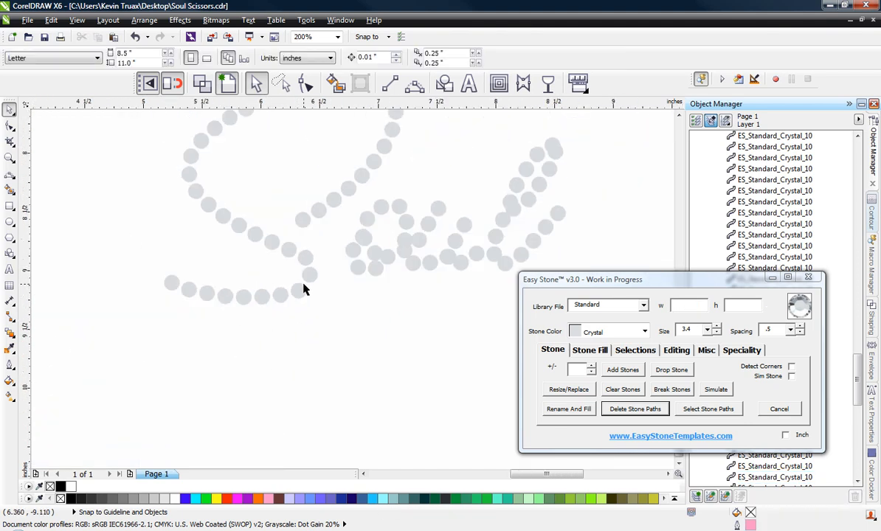
Shift the eight bottom-row stones of the first S slightly up and to the right, closer to its bend stone.
{"action": "left_click_drag", "start_coordinate": [144, 273], "coordinate": [317, 345]}
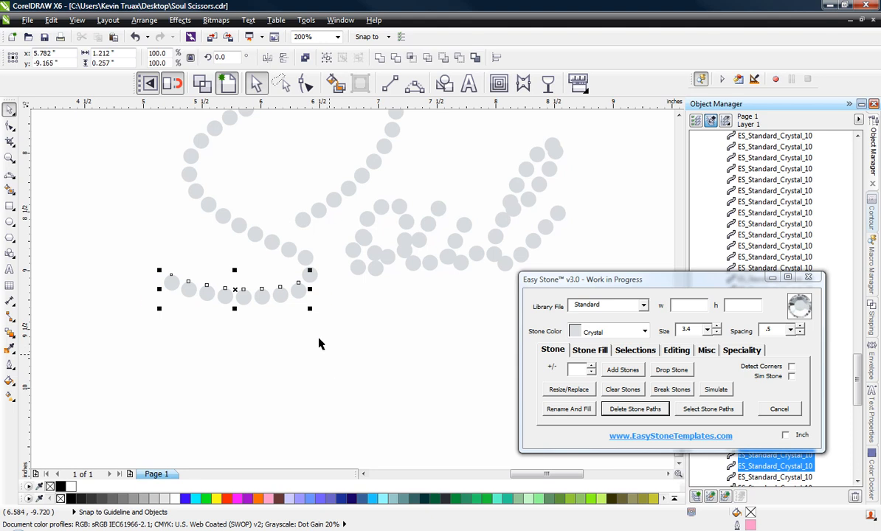
{"action": "scroll", "coordinate": [322, 325], "scroll_direction": "up", "scroll_amount": 2}
{"action": "scroll", "coordinate": [382, 359], "scroll_direction": "up", "scroll_amount": 1}
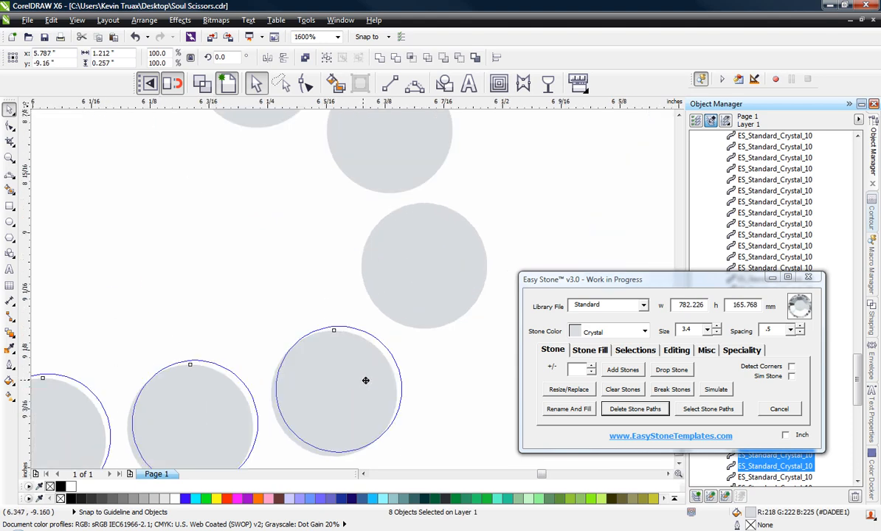
{"action": "left_click", "coordinate": [235, 284]}
{"action": "scroll", "coordinate": [177, 315], "scroll_direction": "down", "scroll_amount": 3}
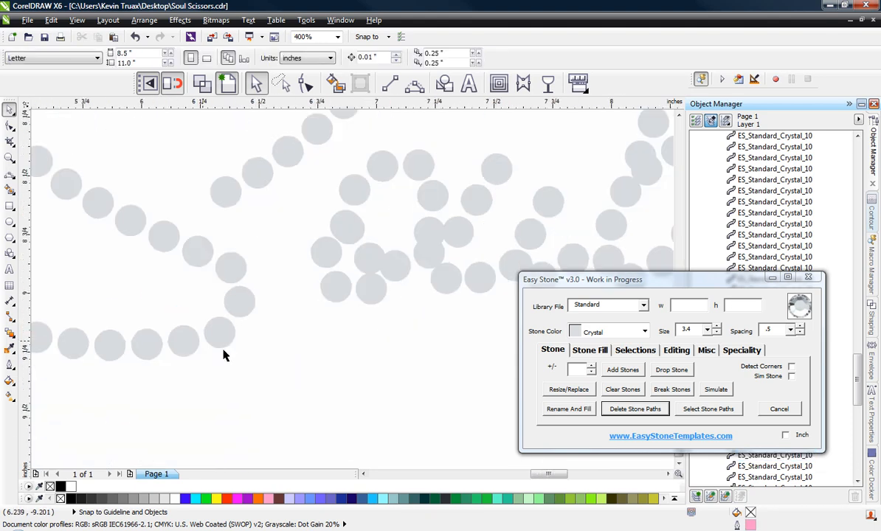
Delete one of the two overlapping stones on the o's left side and move the other up and left into even spacing.
{"action": "scroll", "coordinate": [267, 299], "scroll_direction": "up", "scroll_amount": 1}
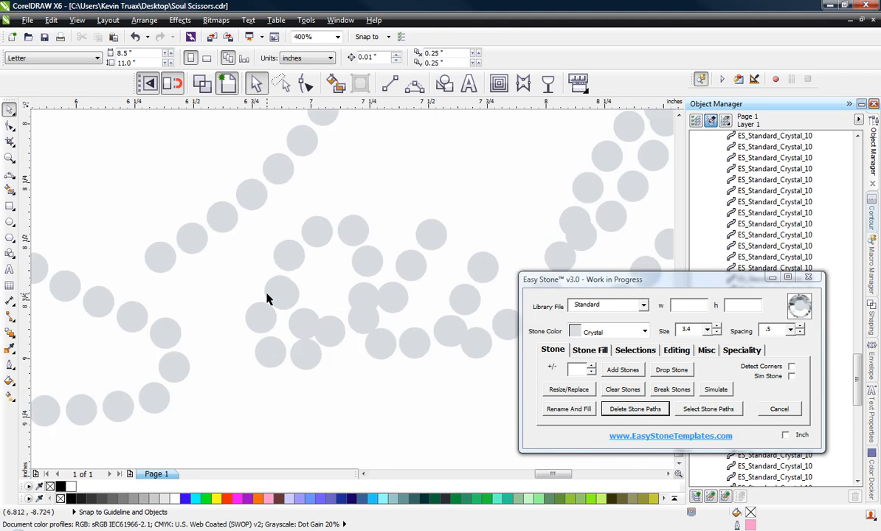
{"action": "scroll", "coordinate": [289, 297], "scroll_direction": "up", "scroll_amount": 1}
{"action": "left_click", "coordinate": [301, 295]}
{"action": "key", "text": "Escape"}
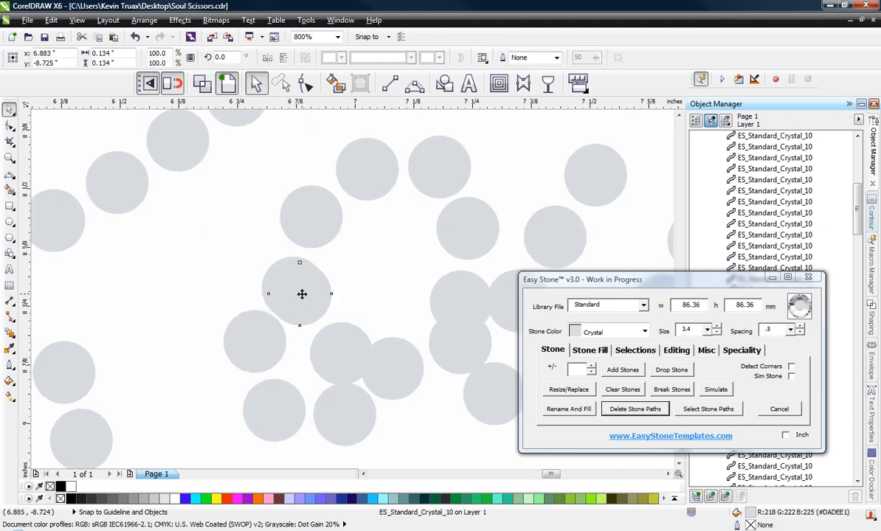
{"action": "scroll", "coordinate": [283, 279], "scroll_direction": "up", "scroll_amount": 1}
{"action": "left_click_drag", "start_coordinate": [308, 296], "coordinate": [246, 248]}
{"action": "scroll", "coordinate": [240, 243], "scroll_direction": "down", "scroll_amount": 1}
{"action": "left_click", "coordinate": [174, 269]}
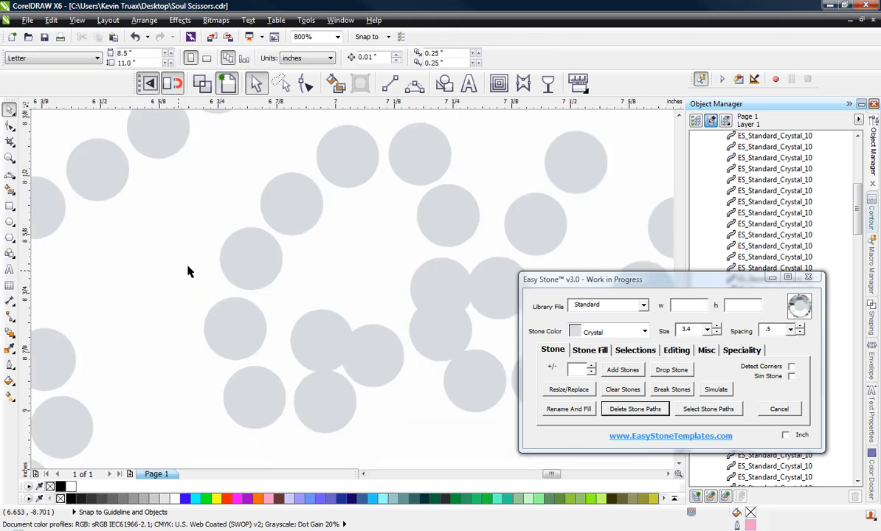
{"action": "left_click", "coordinate": [256, 264]}
{"action": "scroll", "coordinate": [225, 343], "scroll_direction": "down", "scroll_amount": 1}
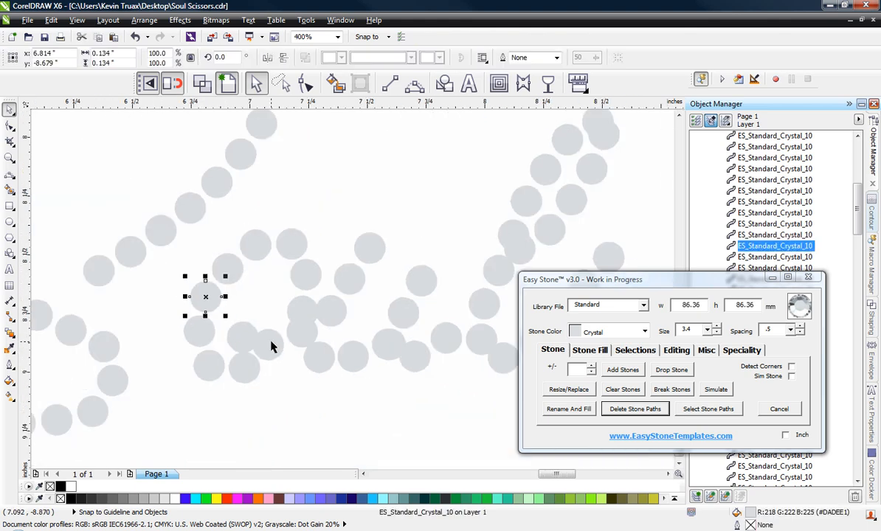
Delete the lower overlapping stone on the o's right side and move the neighbouring inner stone right toward the gap.
{"action": "scroll", "coordinate": [271, 346], "scroll_direction": "up", "scroll_amount": 1}
{"action": "scroll", "coordinate": [332, 345], "scroll_direction": "down", "scroll_amount": 1}
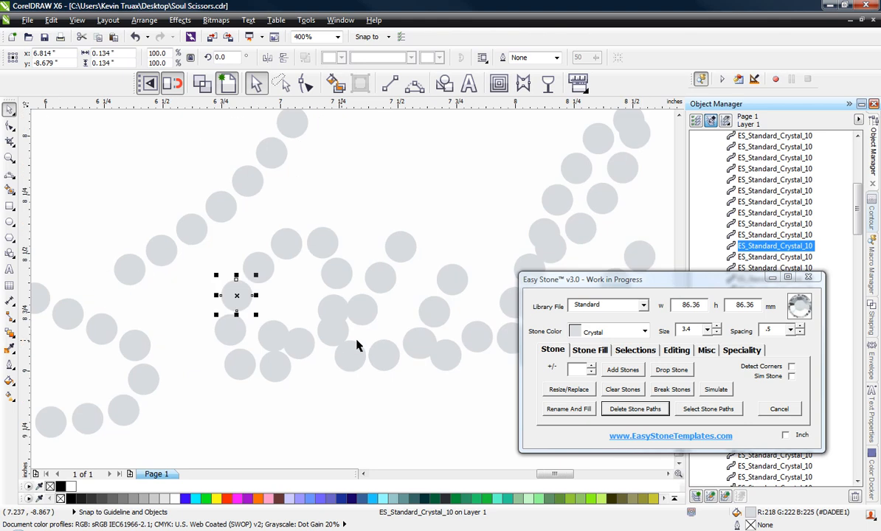
{"action": "left_click", "coordinate": [334, 329]}
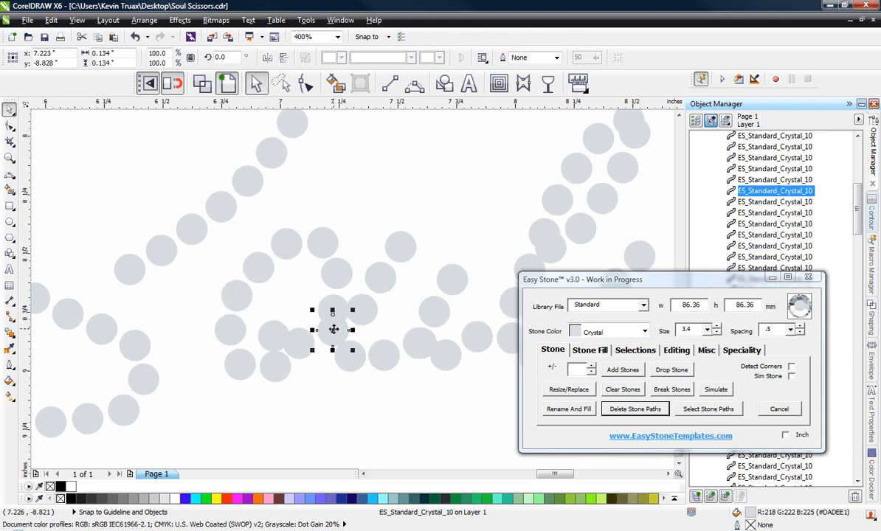
{"action": "key", "text": "Delete"}
{"action": "scroll", "coordinate": [291, 346], "scroll_direction": "up", "scroll_amount": 1}
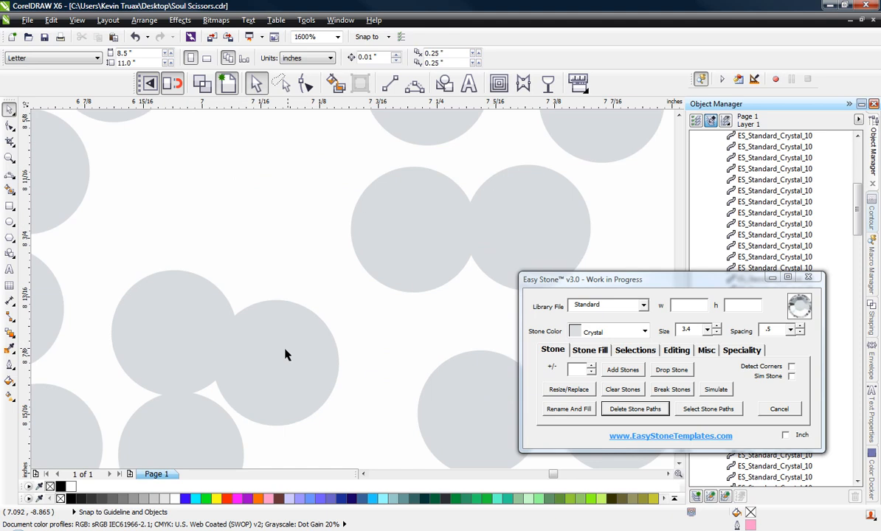
{"action": "left_click_drag", "start_coordinate": [285, 354], "coordinate": [336, 336]}
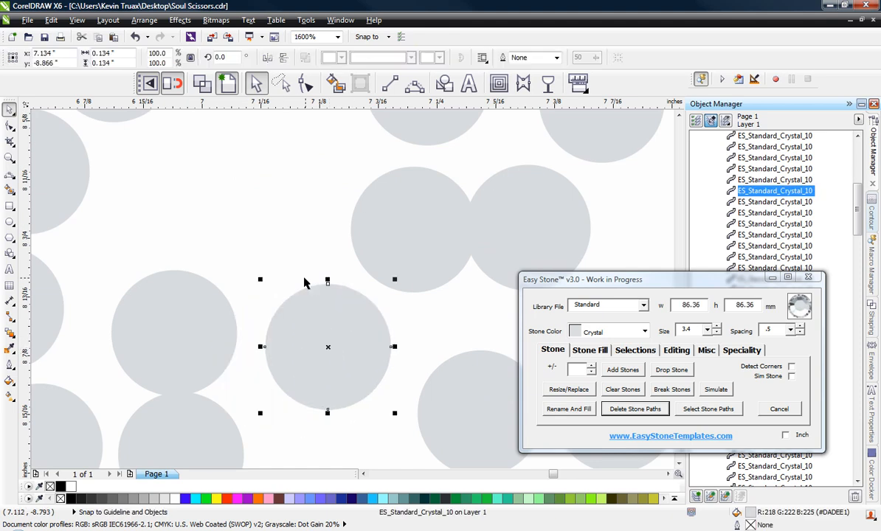
Move the other lower inner stone of the o up inside the loop, beside the left-side stones.
{"action": "scroll", "coordinate": [302, 276], "scroll_direction": "down", "scroll_amount": 1}
{"action": "left_click_drag", "start_coordinate": [242, 291], "coordinate": [238, 232]}
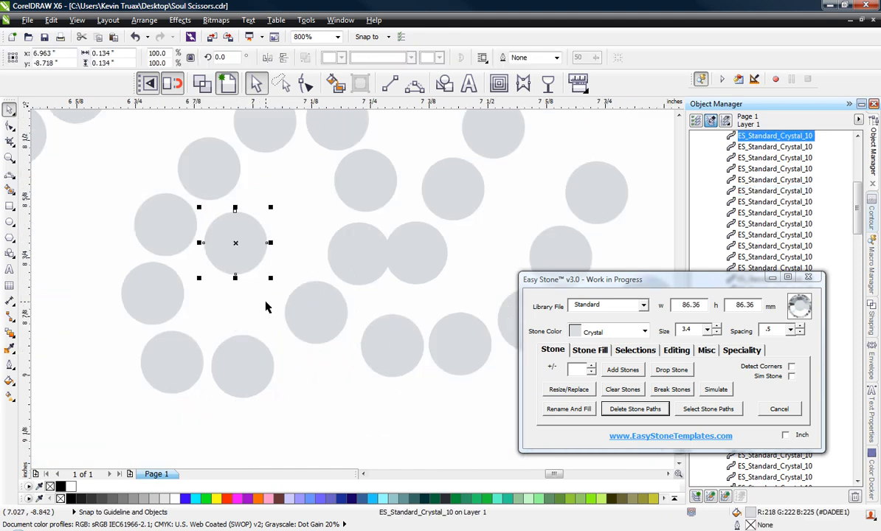
{"action": "scroll", "coordinate": [296, 328], "scroll_direction": "up", "scroll_amount": 1}
{"action": "scroll", "coordinate": [300, 330], "scroll_direction": "down", "scroll_amount": 1}
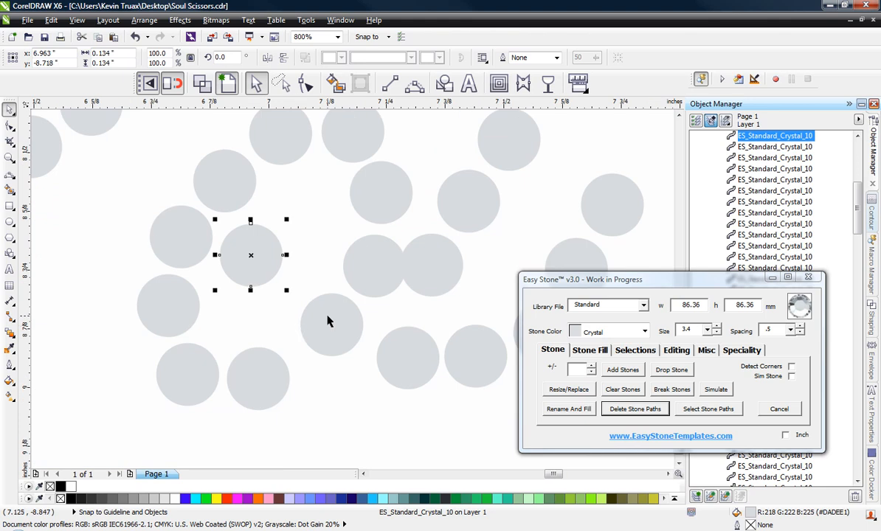
Select the four stones along the o's right side and shift them slightly down and left, clear of the u.
{"action": "left_click", "coordinate": [328, 321], "text": "shift"}
{"action": "left_click", "coordinate": [329, 292]}
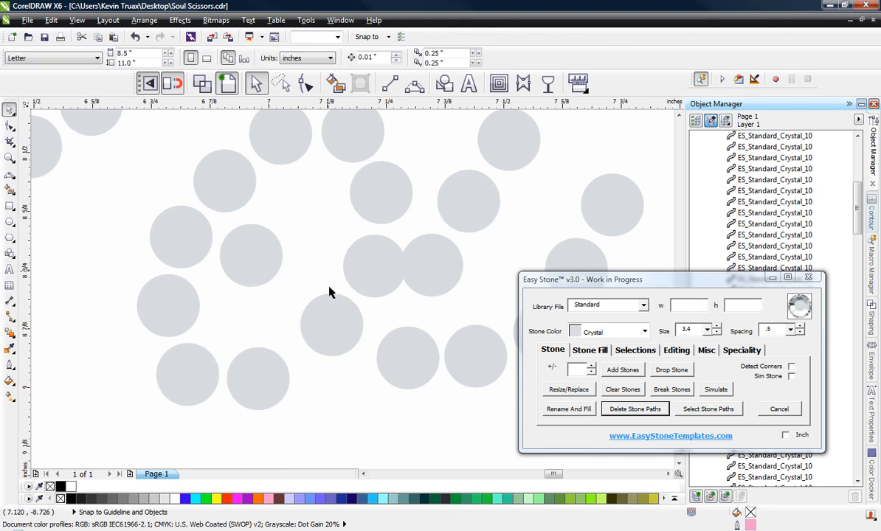
{"action": "left_click", "coordinate": [330, 325]}
{"action": "left_click", "coordinate": [362, 269], "text": "shift"}
{"action": "left_click", "coordinate": [369, 192], "text": "shift"}
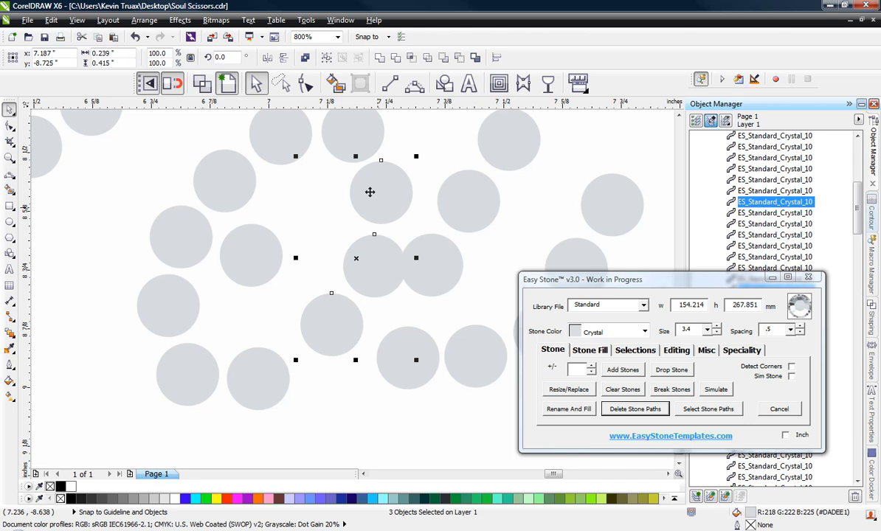
{"action": "left_click", "coordinate": [359, 153], "text": "shift"}
{"action": "scroll", "coordinate": [333, 286], "scroll_direction": "up", "scroll_amount": 2}
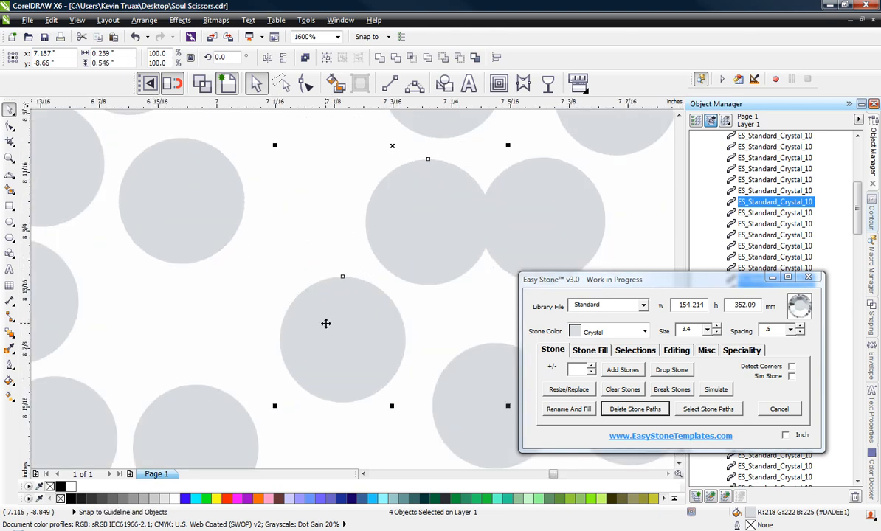
{"action": "left_click", "coordinate": [268, 319]}
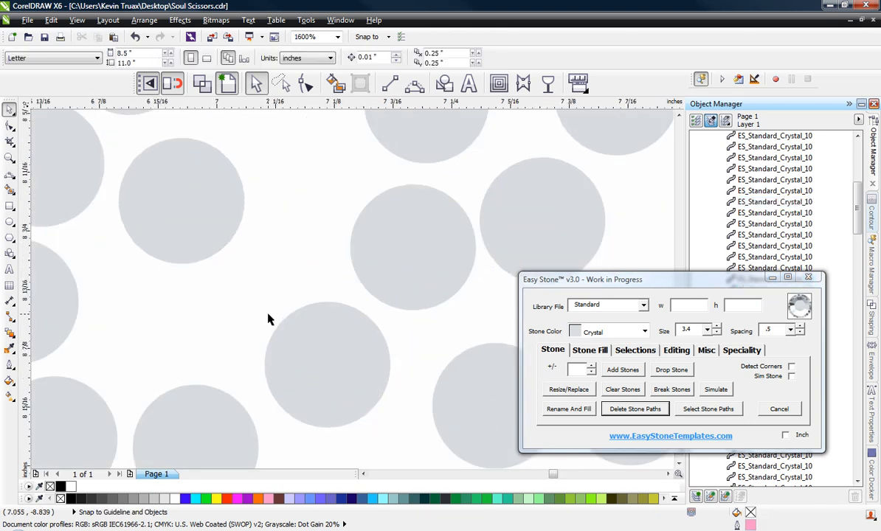
Nudge the inner stone of the o slightly upward and place a copy of it below and to its right.
{"action": "scroll", "coordinate": [230, 291], "scroll_direction": "down", "scroll_amount": 1}
{"action": "scroll", "coordinate": [206, 250], "scroll_direction": "up", "scroll_amount": 1}
{"action": "left_click", "coordinate": [208, 250]}
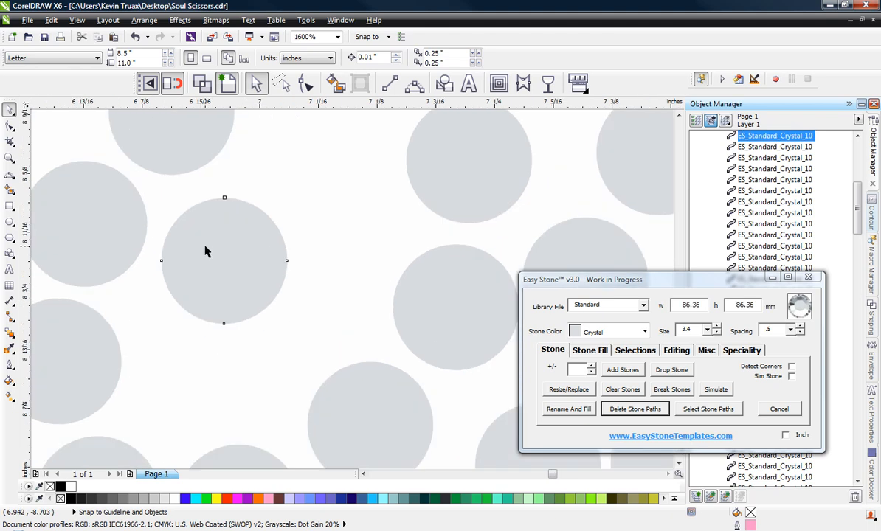
{"action": "left_click_drag", "start_coordinate": [207, 246], "coordinate": [207, 236]}
{"action": "left_click_drag", "start_coordinate": [217, 247], "coordinate": [271, 388]}
{"action": "right_click", "coordinate": [307, 370]}
{"action": "scroll", "coordinate": [194, 281], "scroll_direction": "down", "scroll_amount": 1}
{"action": "scroll", "coordinate": [300, 360], "scroll_direction": "up", "scroll_amount": 1}
Move the o's bottom stone and lower-right stone downward to even out the lower curve around the inner copy.
{"action": "scroll", "coordinate": [250, 342], "scroll_direction": "down", "scroll_amount": 1}
{"action": "left_click_drag", "start_coordinate": [194, 379], "coordinate": [196, 392]}
{"action": "scroll", "coordinate": [264, 363], "scroll_direction": "up", "scroll_amount": 1}
{"action": "left_click_drag", "start_coordinate": [262, 376], "coordinate": [240, 396]}
{"action": "scroll", "coordinate": [349, 279], "scroll_direction": "down", "scroll_amount": 2}
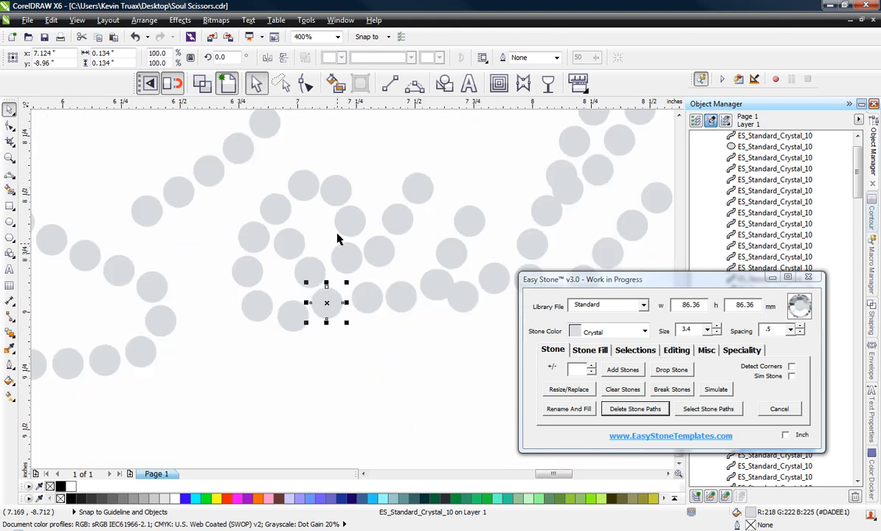
{"action": "scroll", "coordinate": [337, 238], "scroll_direction": "up", "scroll_amount": 1}
{"action": "left_click", "coordinate": [356, 262], "text": "shift"}
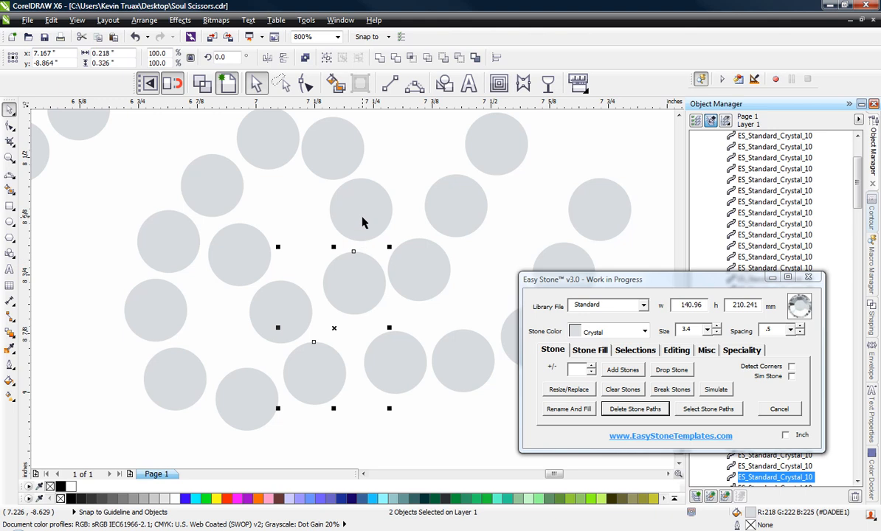
{"action": "left_click", "coordinate": [331, 326]}
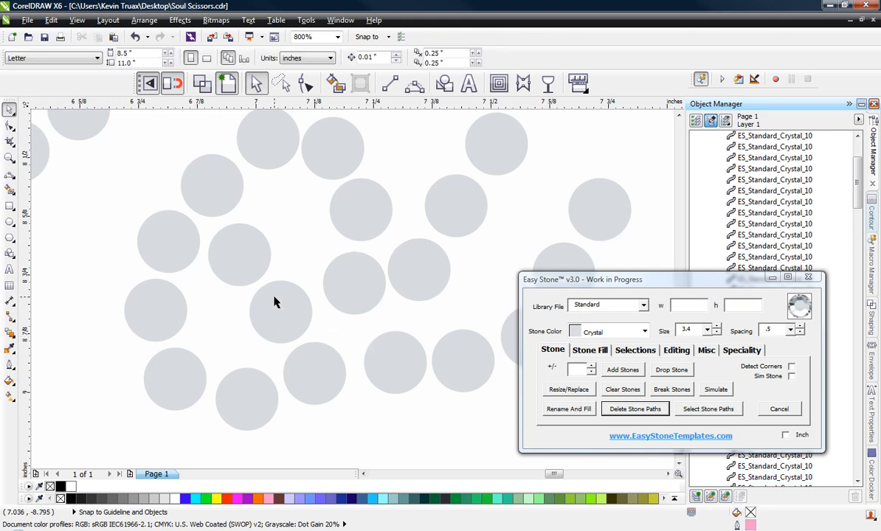
Shift the lower inner stone of the o slightly left and down, closer in line with the inner stone above.
{"action": "scroll", "coordinate": [274, 302], "scroll_direction": "up", "scroll_amount": 1}
{"action": "left_click_drag", "start_coordinate": [255, 331], "coordinate": [246, 335]}
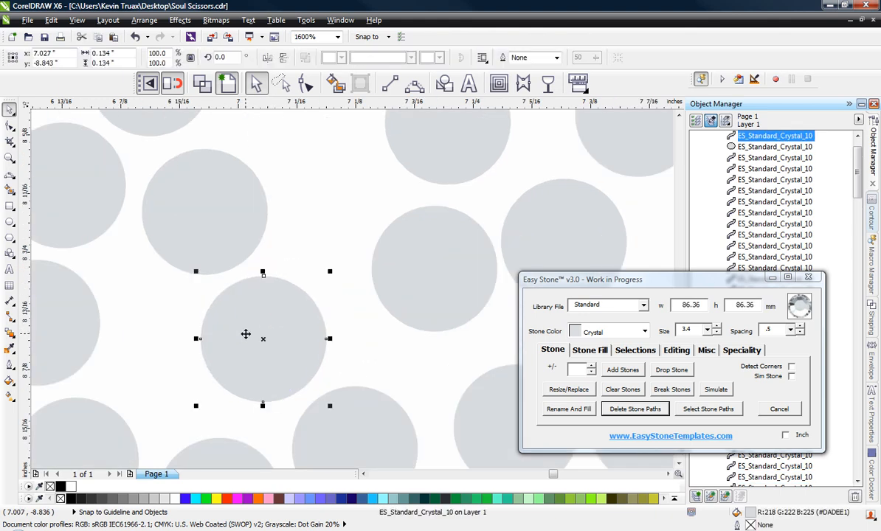
{"action": "scroll", "coordinate": [246, 334], "scroll_direction": "down", "scroll_amount": 1}
{"action": "left_click", "coordinate": [292, 290]}
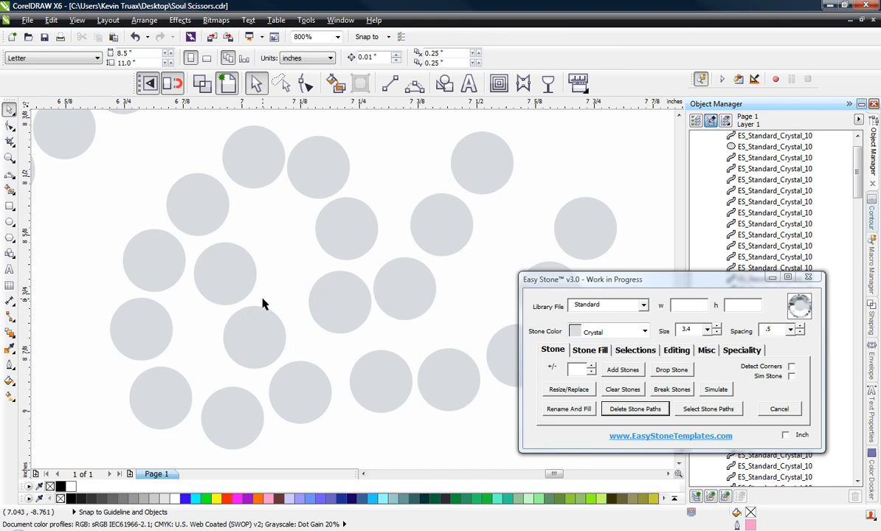
Select the three upper stones on the o's right side and move them up and slightly to the right.
{"action": "left_click", "coordinate": [344, 304]}
{"action": "left_click", "coordinate": [346, 232], "text": "shift"}
{"action": "left_click", "coordinate": [320, 174], "text": "shift"}
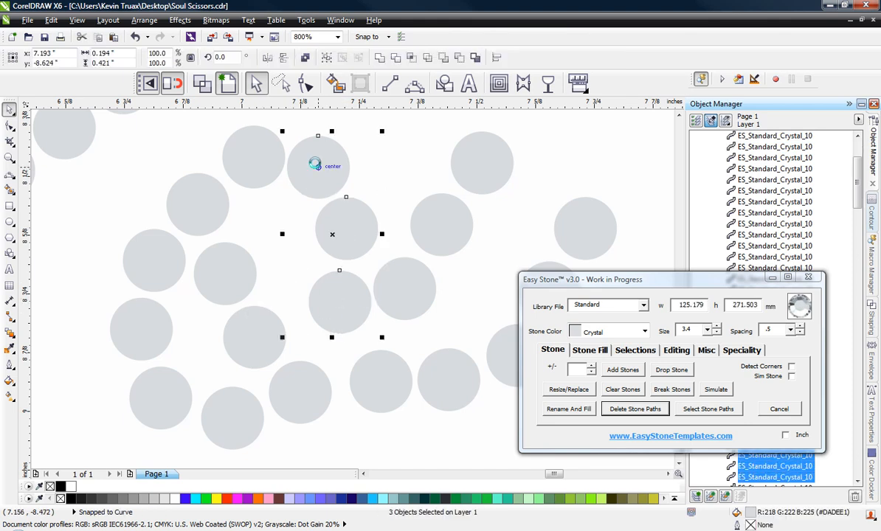
{"action": "scroll", "coordinate": [315, 163], "scroll_direction": "up", "scroll_amount": 1}
{"action": "left_click_drag", "start_coordinate": [307, 184], "coordinate": [305, 142]}
{"action": "scroll", "coordinate": [315, 178], "scroll_direction": "down", "scroll_amount": 1}
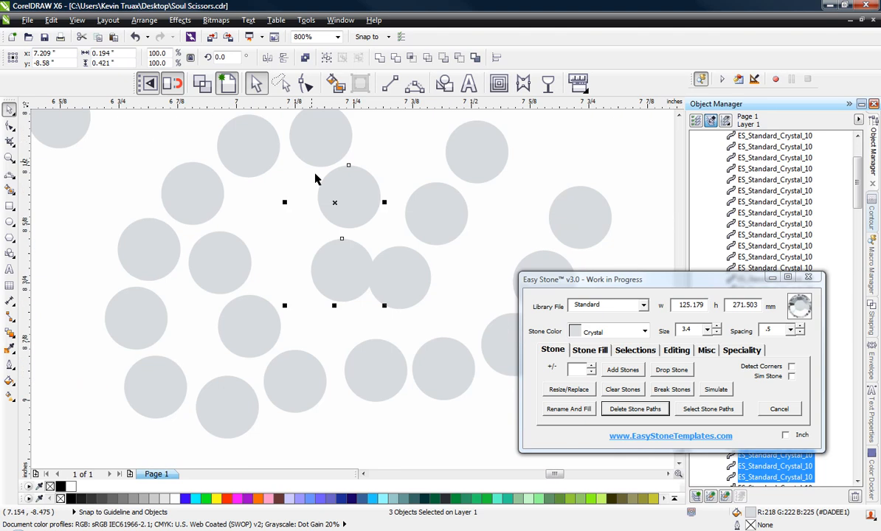
Copy the lowest right-side stone of the o downward into the gap, and move the original slightly up and right.
{"action": "scroll", "coordinate": [316, 320], "scroll_direction": "up", "scroll_amount": 1}
{"action": "left_click", "coordinate": [369, 281]}
{"action": "left_click_drag", "start_coordinate": [357, 262], "coordinate": [349, 369]}
{"action": "left_click_drag", "start_coordinate": [383, 231], "coordinate": [418, 195]}
{"action": "scroll", "coordinate": [331, 275], "scroll_direction": "down", "scroll_amount": 1}
{"action": "scroll", "coordinate": [355, 189], "scroll_direction": "up", "scroll_amount": 1}
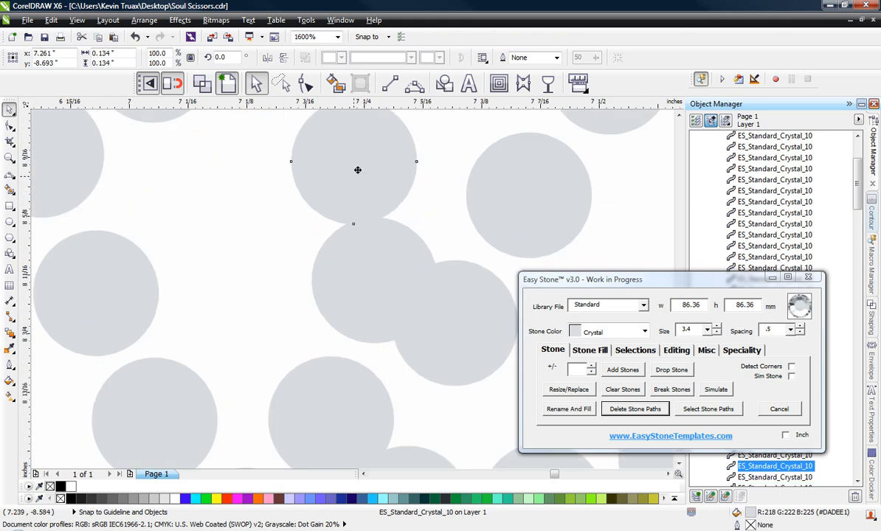
Shift the upper right-side stone of the o up and right, and fine-tune the position of the stone below it.
{"action": "left_click_drag", "start_coordinate": [356, 171], "coordinate": [371, 159]}
{"action": "left_click", "coordinate": [367, 240]}
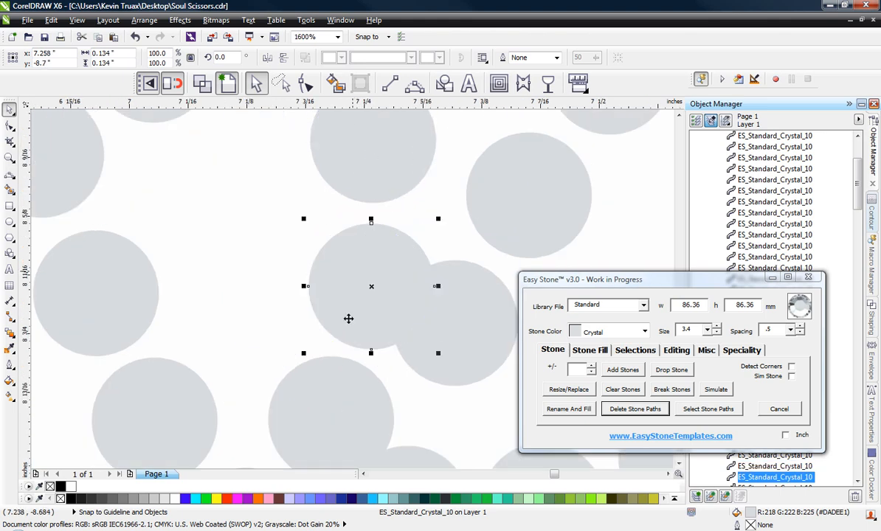
{"action": "scroll", "coordinate": [348, 316], "scroll_direction": "down", "scroll_amount": 1}
{"action": "scroll", "coordinate": [350, 258], "scroll_direction": "up", "scroll_amount": 1}
{"action": "left_click_drag", "start_coordinate": [370, 303], "coordinate": [370, 298]}
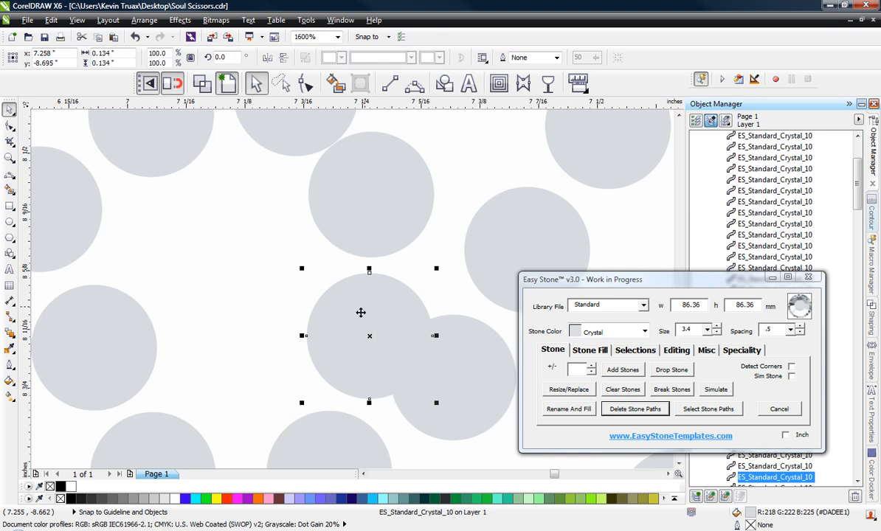
Move the stone at the o's upper right slightly upward to clear the right-side stone it touches.
{"action": "scroll", "coordinate": [360, 313], "scroll_direction": "down", "scroll_amount": 1}
{"action": "scroll", "coordinate": [345, 211], "scroll_direction": "up", "scroll_amount": 1}
{"action": "left_click_drag", "start_coordinate": [277, 204], "coordinate": [279, 184]}
{"action": "scroll", "coordinate": [328, 196], "scroll_direction": "down", "scroll_amount": 1}
{"action": "left_click", "coordinate": [310, 271]}
{"action": "scroll", "coordinate": [287, 250], "scroll_direction": "down", "scroll_amount": 1}
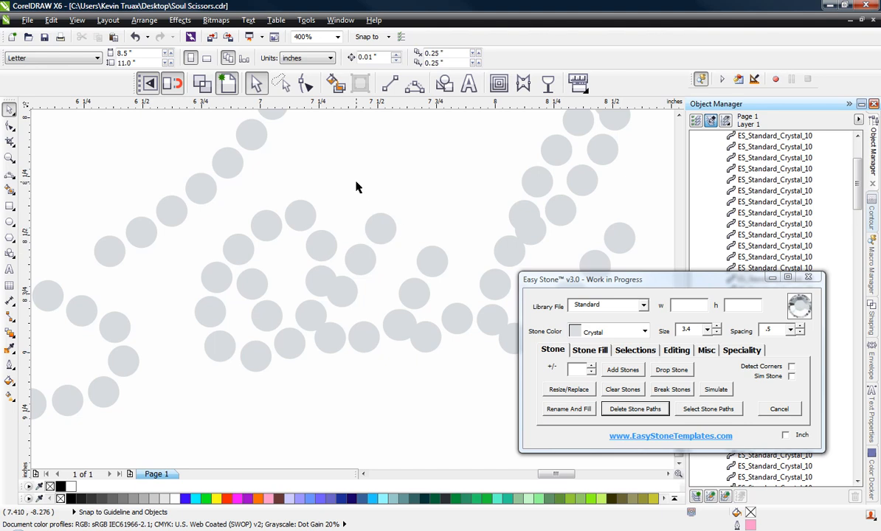
Select all 13 stones of the o and move them horizontally left, away from the u.
{"action": "left_click_drag", "start_coordinate": [355, 182], "coordinate": [190, 369]}
{"action": "left_click", "coordinate": [324, 343], "text": "shift"}
{"action": "scroll", "coordinate": [207, 256], "scroll_direction": "up", "scroll_amount": 1}
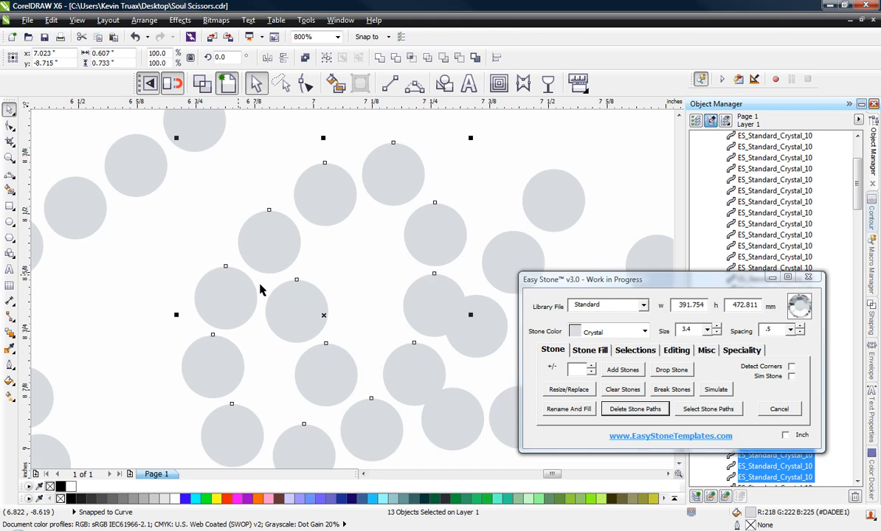
{"action": "left_click_drag", "start_coordinate": [239, 303], "coordinate": [240, 301]}
{"action": "scroll", "coordinate": [237, 282], "scroll_direction": "down", "scroll_amount": 1}
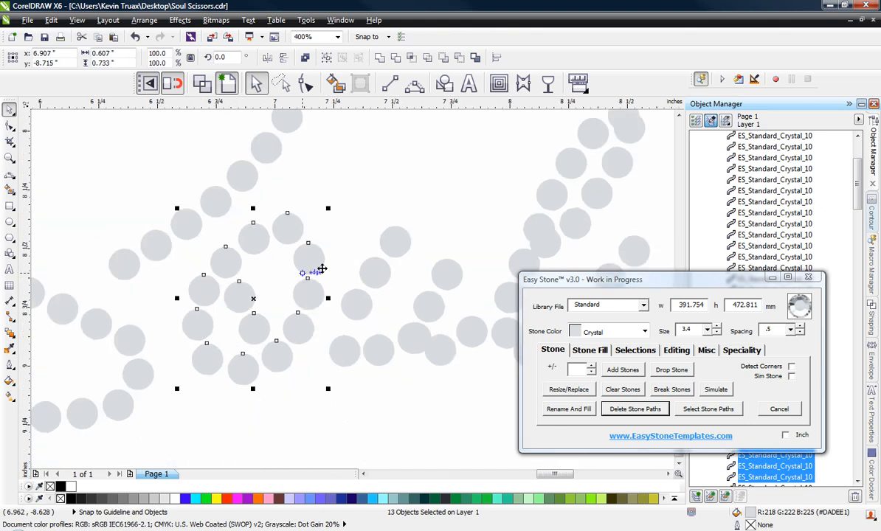
{"action": "left_click", "coordinate": [338, 215]}
Examine the stone spacing in the u and the gap between it and the o.
{"action": "scroll", "coordinate": [262, 245], "scroll_direction": "up", "scroll_amount": 1}
{"action": "scroll", "coordinate": [212, 249], "scroll_direction": "down", "scroll_amount": 1}
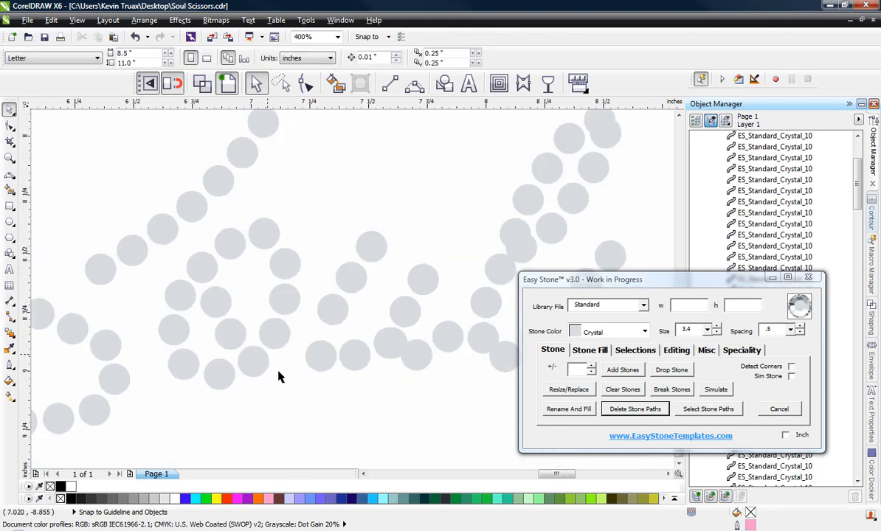
{"action": "scroll", "coordinate": [292, 345], "scroll_direction": "down", "scroll_amount": 1}
{"action": "scroll", "coordinate": [354, 346], "scroll_direction": "up", "scroll_amount": 1}
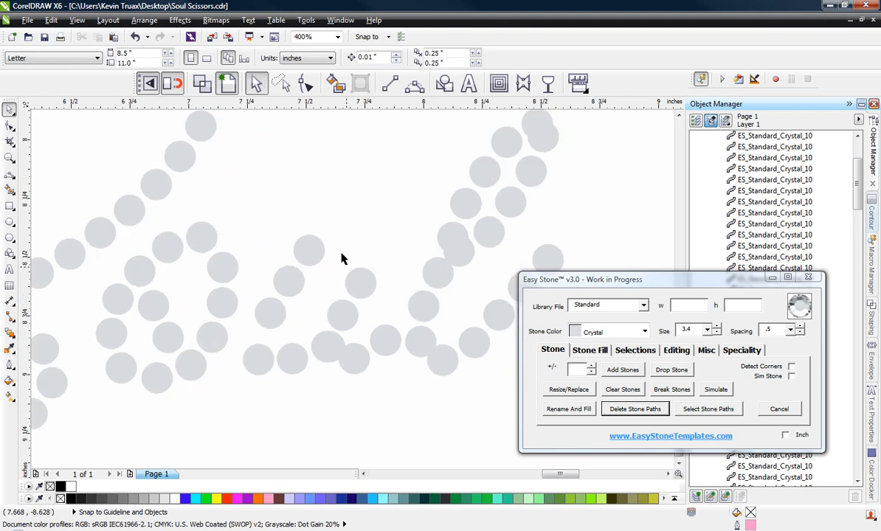
{"action": "scroll", "coordinate": [331, 255], "scroll_direction": "up", "scroll_amount": 1}
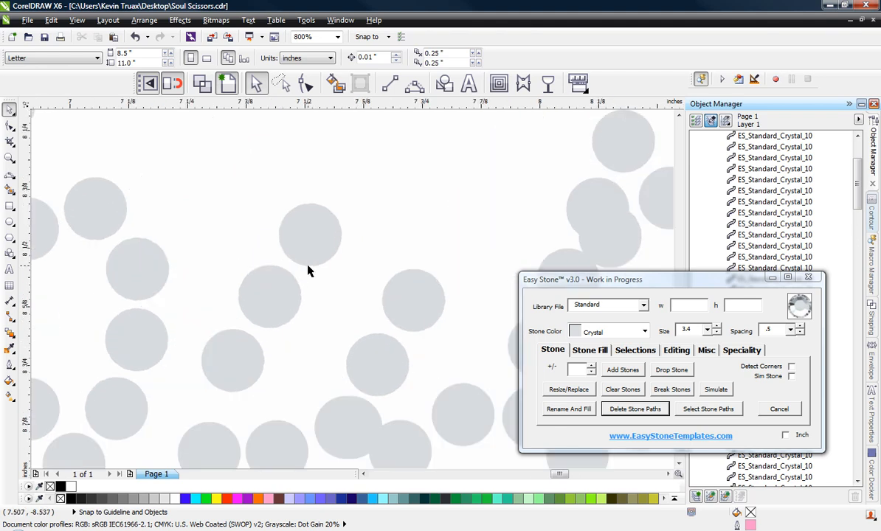
{"action": "scroll", "coordinate": [246, 217], "scroll_direction": "down", "scroll_amount": 1}
{"action": "scroll", "coordinate": [245, 242], "scroll_direction": "up", "scroll_amount": 1}
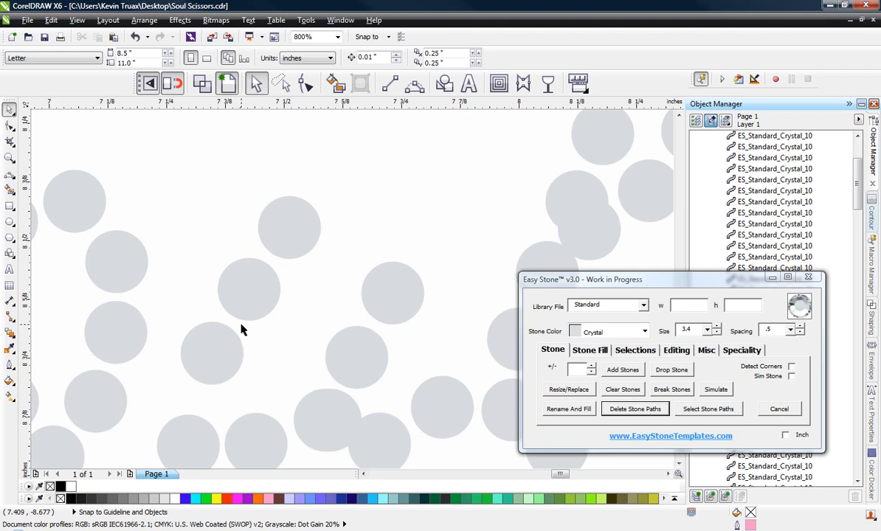
Select the three stones of the u's left stroke and move them together slightly left and down.
{"action": "scroll", "coordinate": [225, 299], "scroll_direction": "down", "scroll_amount": 1}
{"action": "left_click", "coordinate": [257, 250]}
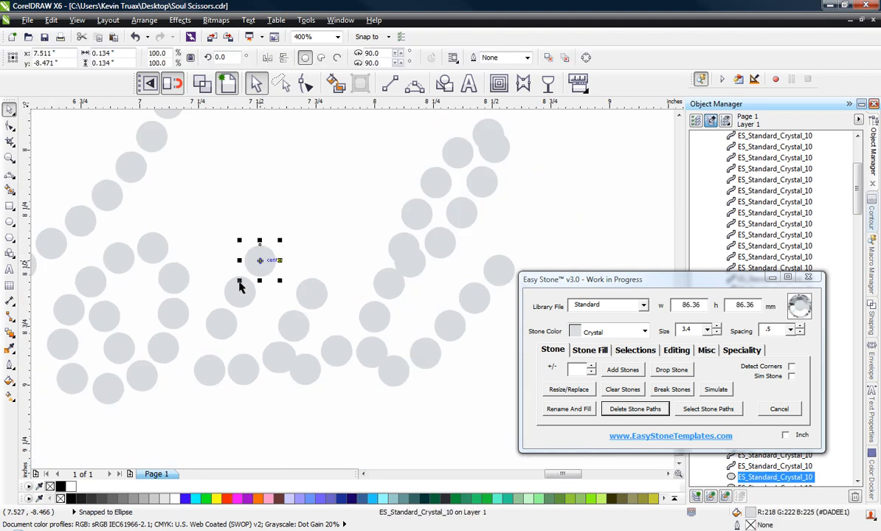
{"action": "left_click", "coordinate": [234, 298], "text": "shift"}
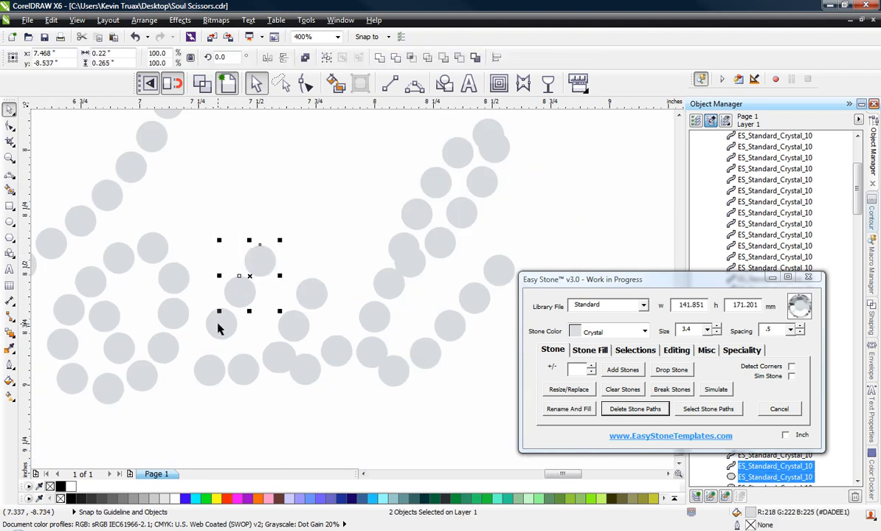
{"action": "scroll", "coordinate": [217, 328], "scroll_direction": "up", "scroll_amount": 1}
{"action": "left_click", "coordinate": [224, 313], "text": "shift"}
{"action": "left_click_drag", "start_coordinate": [258, 253], "coordinate": [245, 256]}
{"action": "left_click", "coordinate": [198, 397]}
Lower the second stone of the u's bottom curve and shift the overlapping bottom stone left, away from its neighbours.
{"action": "left_click_drag", "start_coordinate": [267, 430], "coordinate": [258, 443]}
{"action": "scroll", "coordinate": [183, 373], "scroll_direction": "down", "scroll_amount": 1}
{"action": "scroll", "coordinate": [277, 397], "scroll_direction": "up", "scroll_amount": 1}
{"action": "left_click", "coordinate": [276, 392]}
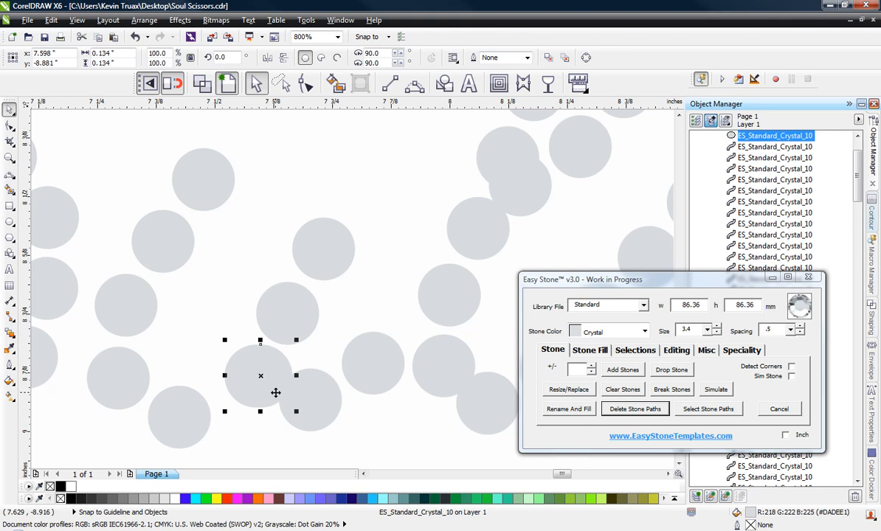
{"action": "left_click_drag", "start_coordinate": [275, 393], "coordinate": [260, 397]}
Extend the u's right stroke upward with a duplicate of its top stone, and nudge the stroke's stones to even spacing.
{"action": "left_click_drag", "start_coordinate": [329, 257], "coordinate": [365, 189]}
{"action": "left_click_drag", "start_coordinate": [284, 325], "coordinate": [279, 326]}
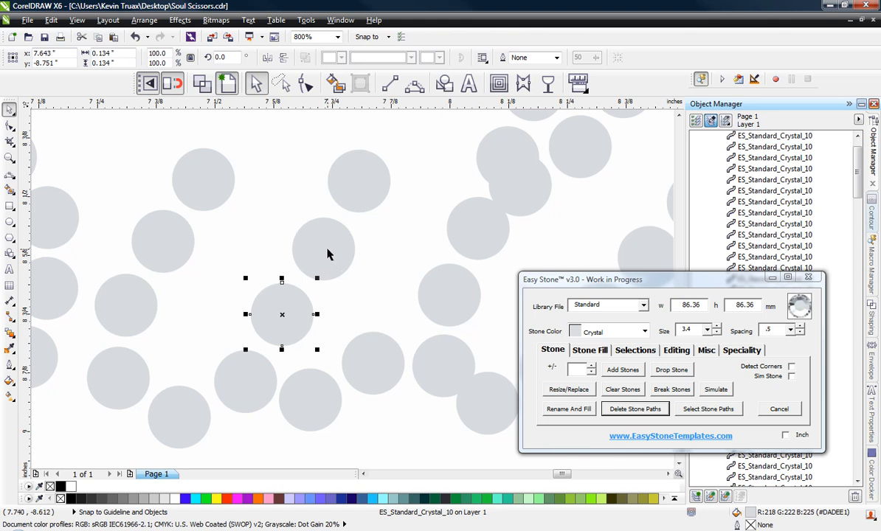
{"action": "scroll", "coordinate": [322, 240], "scroll_direction": "up", "scroll_amount": 1}
{"action": "left_click_drag", "start_coordinate": [330, 253], "coordinate": [325, 259]}
{"action": "left_click_drag", "start_coordinate": [384, 170], "coordinate": [380, 179]}
Select the top stone of the u's right stroke plus the two tail stones leading to the l, and move them slightly right and up.
{"action": "scroll", "coordinate": [241, 191], "scroll_direction": "down", "scroll_amount": 1}
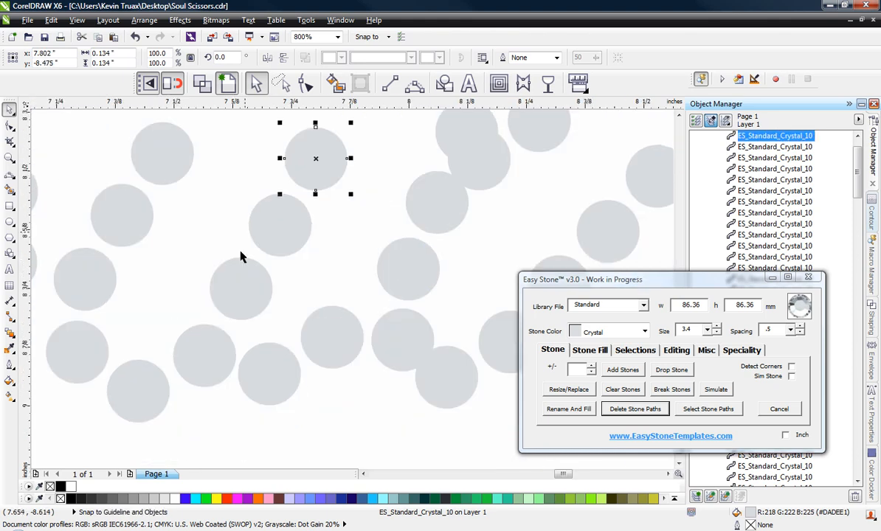
{"action": "scroll", "coordinate": [313, 372], "scroll_direction": "up", "scroll_amount": 1}
{"action": "left_click", "coordinate": [325, 363], "text": "shift"}
{"action": "left_click", "coordinate": [229, 409], "text": "shift"}
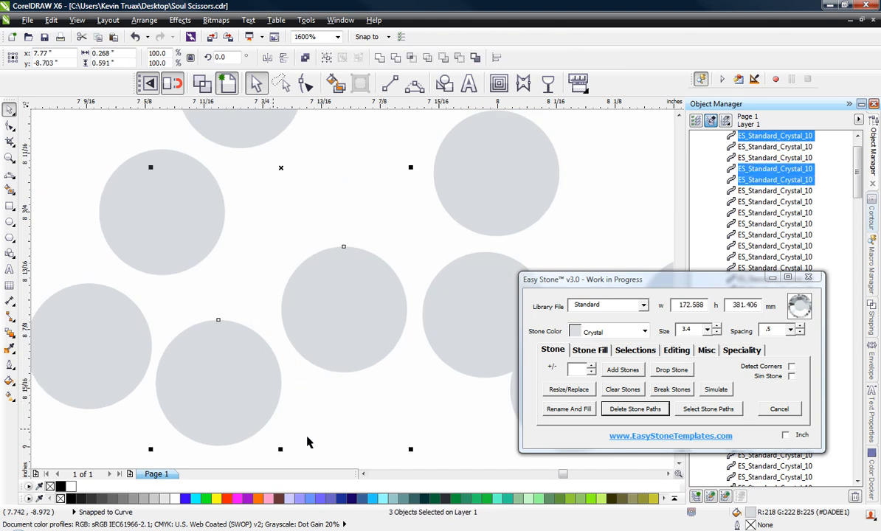
{"action": "left_click_drag", "start_coordinate": [262, 394], "coordinate": [271, 388]}
{"action": "scroll", "coordinate": [279, 392], "scroll_direction": "down", "scroll_amount": 1}
{"action": "left_click", "coordinate": [300, 425]}
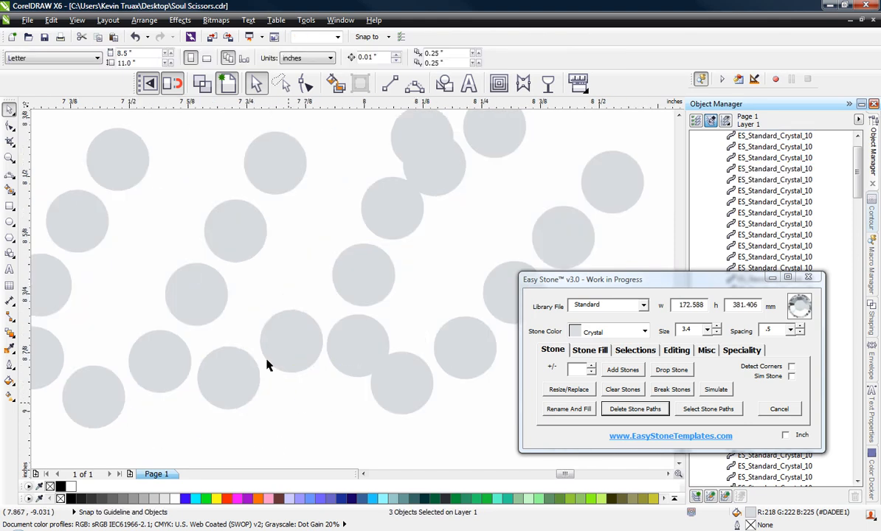
Move the top stone of the u's right stroke slightly down and left, closer to the stone below it.
{"action": "scroll", "coordinate": [279, 156], "scroll_direction": "up", "scroll_amount": 1}
{"action": "left_click_drag", "start_coordinate": [279, 159], "coordinate": [289, 196]}
{"action": "scroll", "coordinate": [289, 196], "scroll_direction": "down", "scroll_amount": 1}
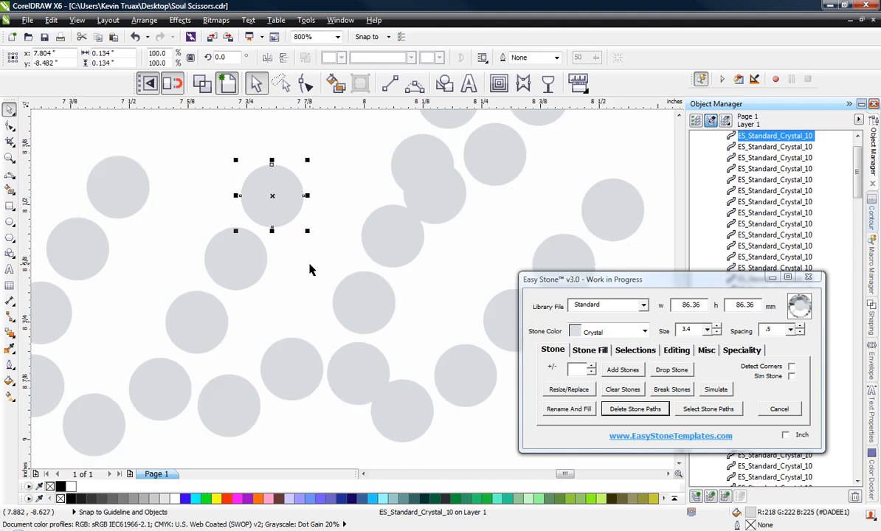
{"action": "left_click", "coordinate": [310, 269]}
Duplicate the bottom stone of the o and place the copy in the gap between the o and the u.
{"action": "scroll", "coordinate": [214, 285], "scroll_direction": "down", "scroll_amount": 1}
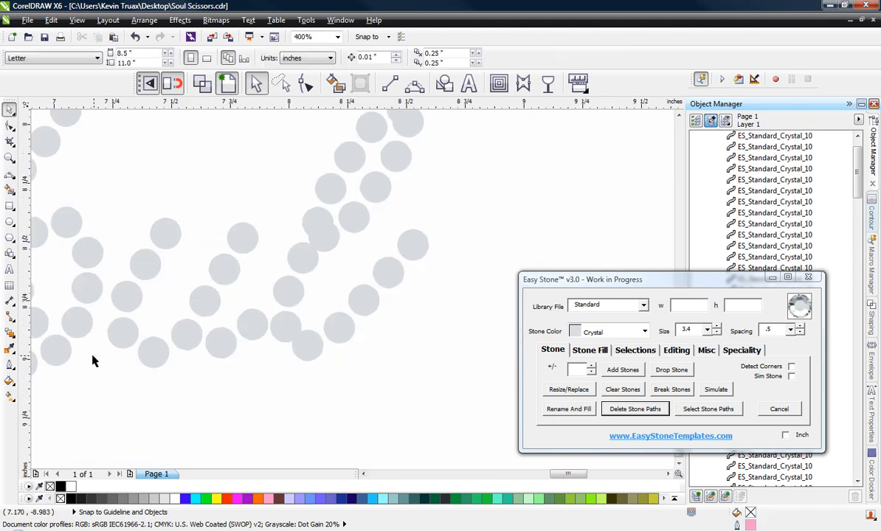
{"action": "scroll", "coordinate": [93, 361], "scroll_direction": "up", "scroll_amount": 1}
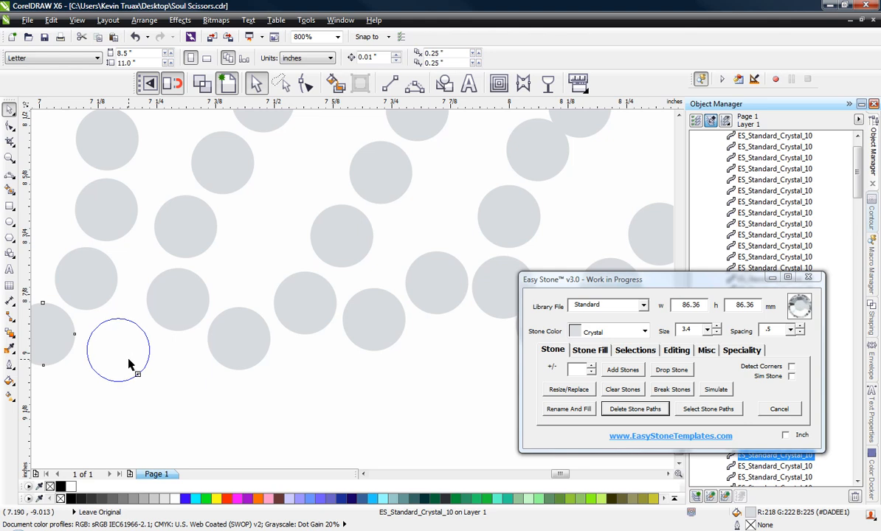
{"action": "left_click", "coordinate": [130, 363]}
{"action": "scroll", "coordinate": [235, 372], "scroll_direction": "down", "scroll_amount": 1}
{"action": "left_click", "coordinate": [216, 422]}
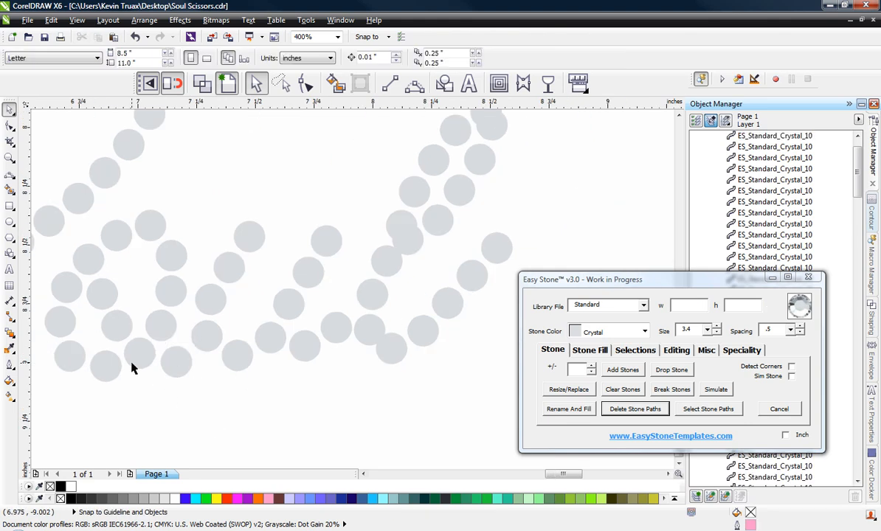
Move the lowest stone of the l's left side left and slightly down, in line above the bottom curve.
{"action": "scroll", "coordinate": [156, 359], "scroll_direction": "down", "scroll_amount": 1}
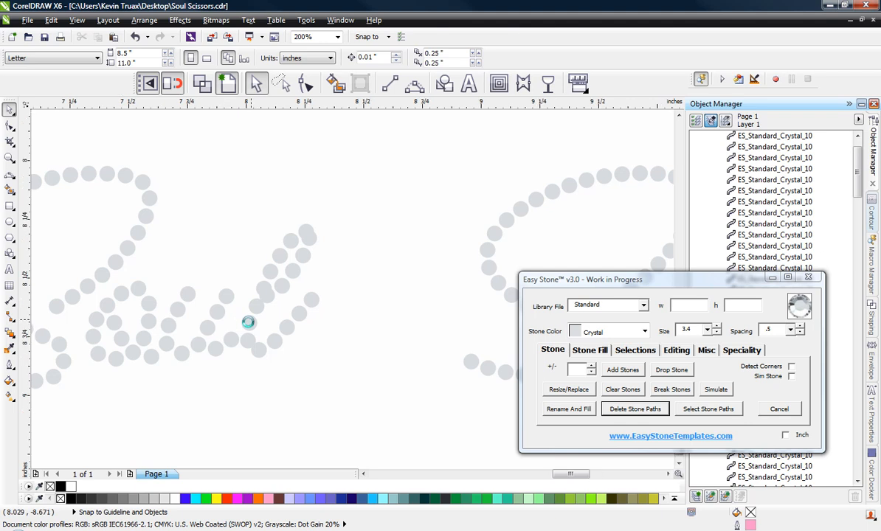
{"action": "scroll", "coordinate": [245, 363], "scroll_direction": "up", "scroll_amount": 2}
{"action": "scroll", "coordinate": [265, 385], "scroll_direction": "up", "scroll_amount": 1}
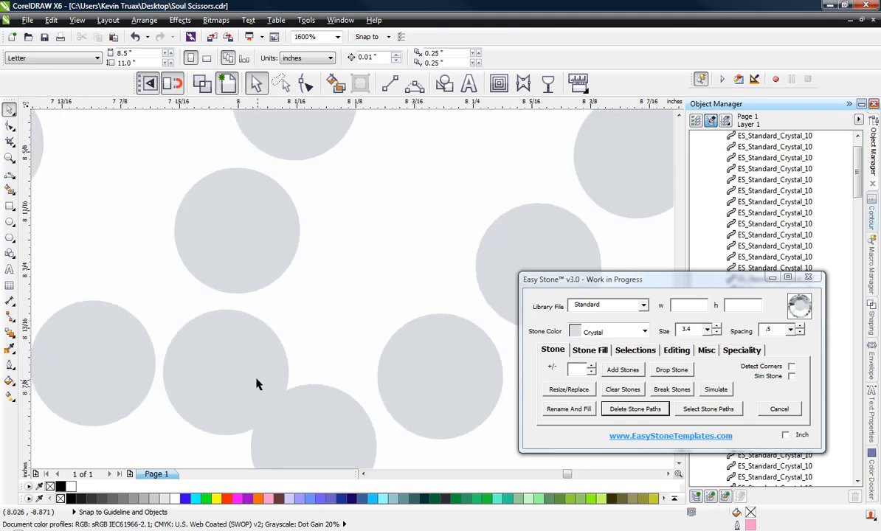
{"action": "left_click_drag", "start_coordinate": [269, 230], "coordinate": [222, 241]}
{"action": "scroll", "coordinate": [294, 285], "scroll_direction": "down", "scroll_amount": 1}
{"action": "scroll", "coordinate": [295, 289], "scroll_direction": "down", "scroll_amount": 3}
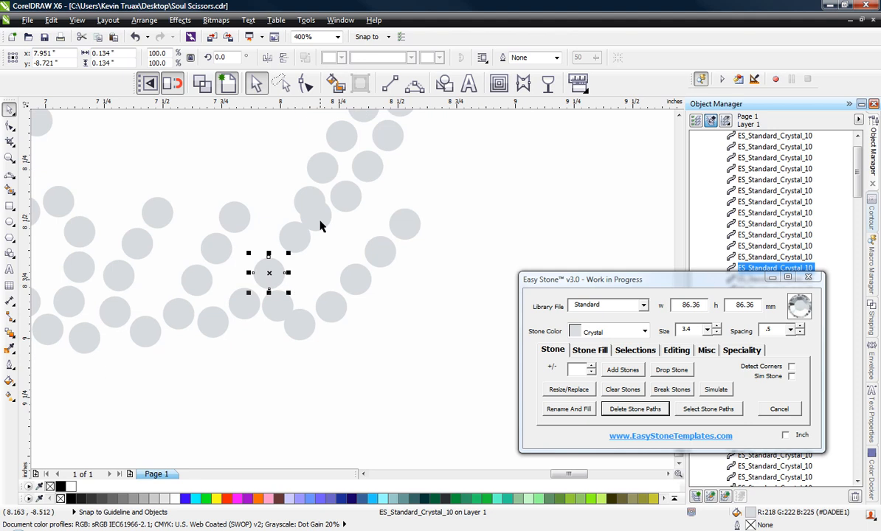
{"action": "left_click", "coordinate": [375, 174]}
Select the 11 upper stones of the l, excluding the end stone of its tail, and move them together left and slightly down.
{"action": "scroll", "coordinate": [334, 180], "scroll_direction": "up", "scroll_amount": 1}
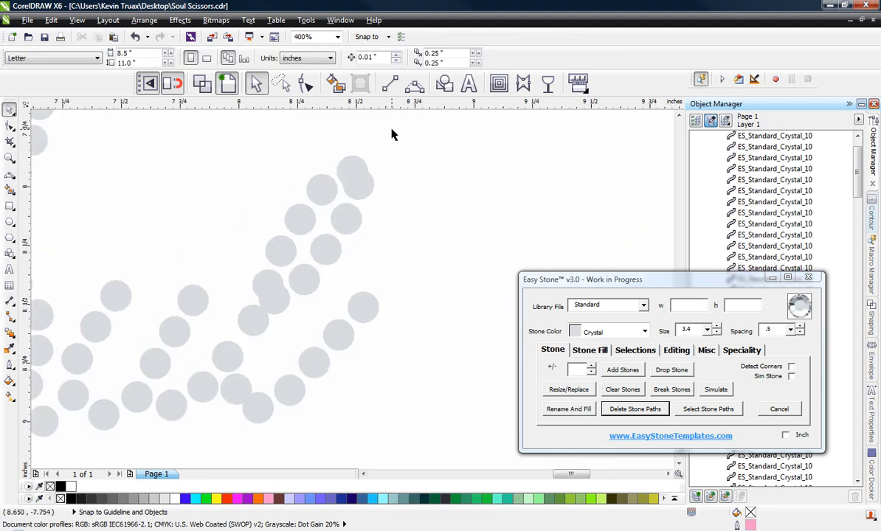
{"action": "left_click_drag", "start_coordinate": [392, 133], "coordinate": [233, 344]}
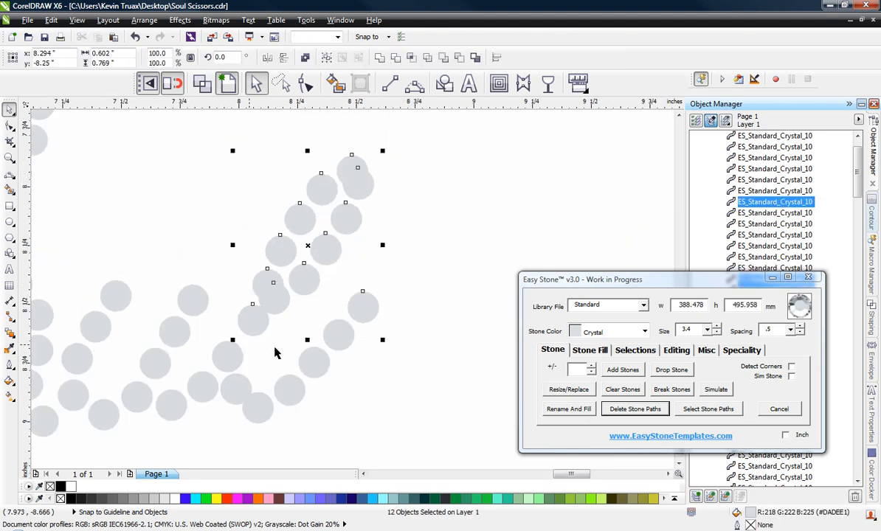
{"action": "left_click", "coordinate": [363, 312], "text": "shift"}
{"action": "scroll", "coordinate": [246, 325], "scroll_direction": "up", "scroll_amount": 1}
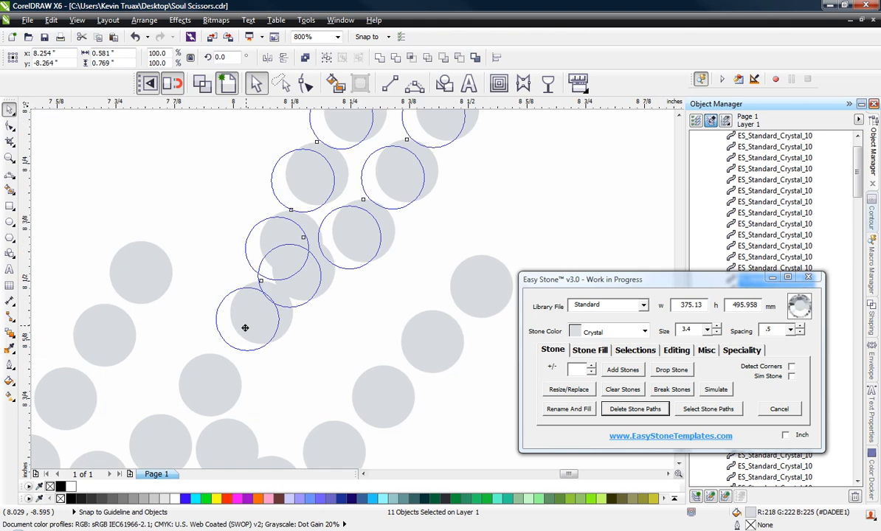
{"action": "scroll", "coordinate": [298, 286], "scroll_direction": "down", "scroll_amount": 2}
{"action": "left_click", "coordinate": [316, 294]}
Delete the extra overlapping stone where the l's loop crosses its left side.
{"action": "scroll", "coordinate": [288, 315], "scroll_direction": "up", "scroll_amount": 1}
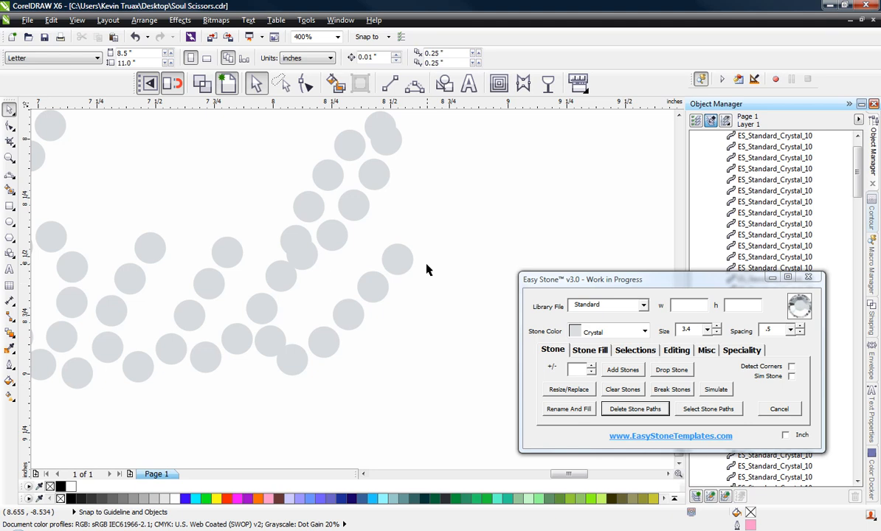
{"action": "scroll", "coordinate": [414, 224], "scroll_direction": "down", "scroll_amount": 1}
{"action": "scroll", "coordinate": [362, 182], "scroll_direction": "up", "scroll_amount": 1}
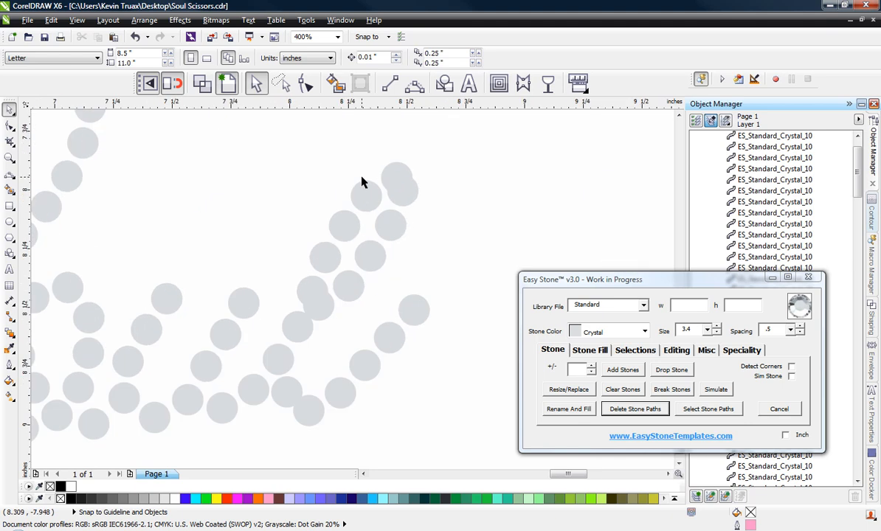
{"action": "left_click", "coordinate": [319, 310]}
{"action": "scroll", "coordinate": [319, 311], "scroll_direction": "up", "scroll_amount": 1}
{"action": "left_click_drag", "start_coordinate": [317, 298], "coordinate": [330, 325]}
{"action": "key", "text": "Escape"}
{"action": "scroll", "coordinate": [331, 332], "scroll_direction": "down", "scroll_amount": 1}
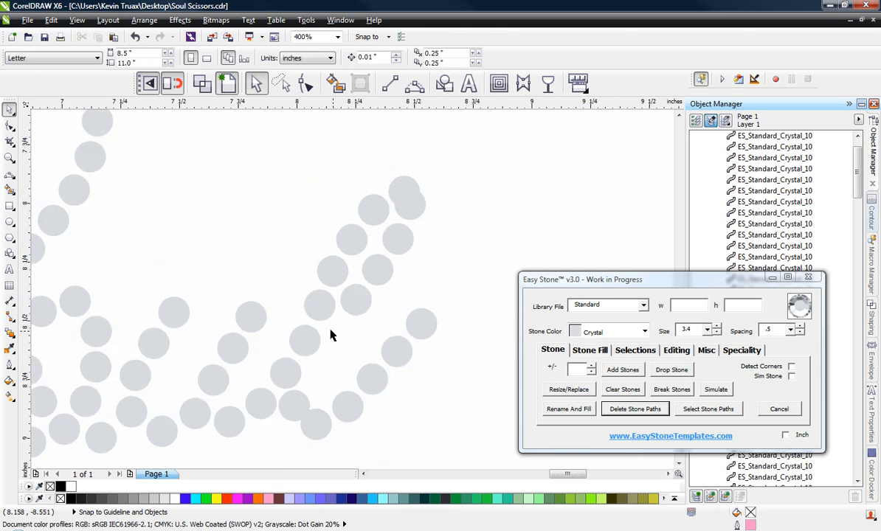
Select the nine stones of the l's upper loop and move them together slightly right and down.
{"action": "scroll", "coordinate": [318, 314], "scroll_direction": "up", "scroll_amount": 1}
{"action": "scroll", "coordinate": [317, 316], "scroll_direction": "down", "scroll_amount": 1}
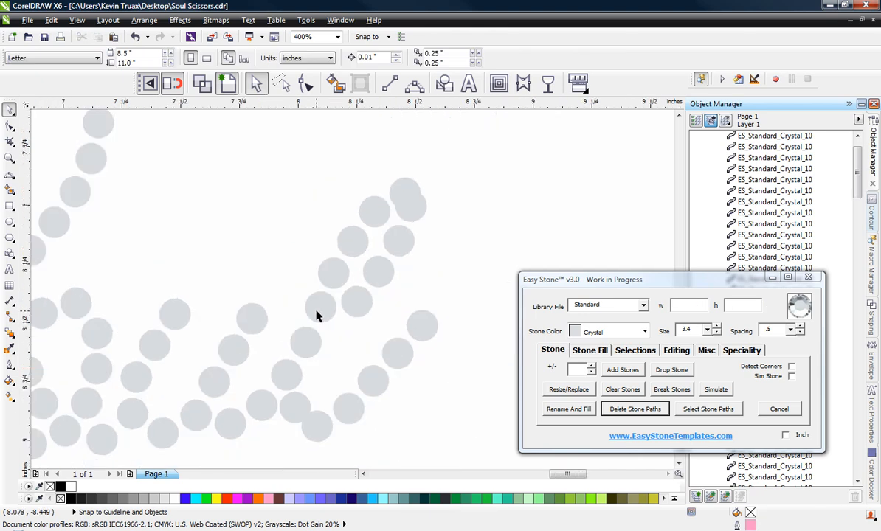
{"action": "left_click_drag", "start_coordinate": [383, 231], "coordinate": [297, 325]}
{"action": "scroll", "coordinate": [305, 321], "scroll_direction": "up", "scroll_amount": 2}
{"action": "left_click_drag", "start_coordinate": [355, 304], "coordinate": [371, 316]}
{"action": "scroll", "coordinate": [282, 262], "scroll_direction": "down", "scroll_amount": 2}
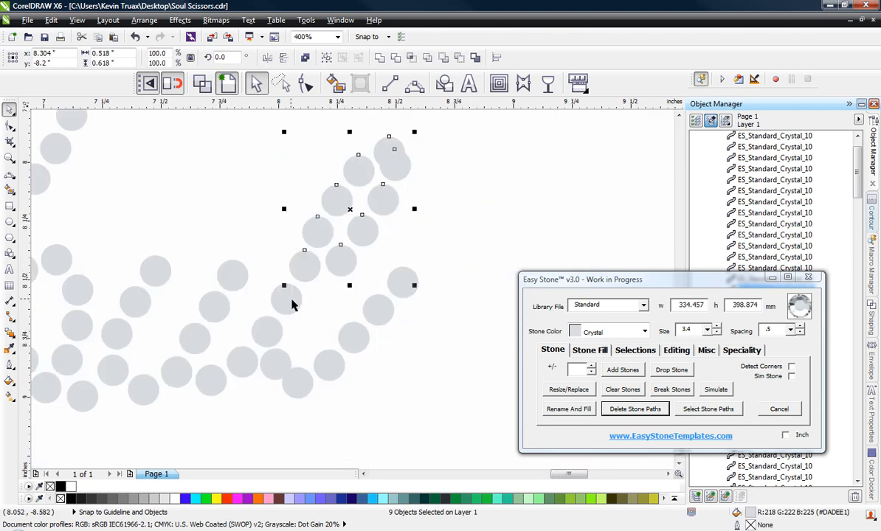
Separate the overlapping stones at the l's tip and shift the neighbouring loop stones to even out their gaps.
{"action": "left_click", "coordinate": [273, 197]}
{"action": "scroll", "coordinate": [401, 146], "scroll_direction": "up", "scroll_amount": 1}
{"action": "mouse_move", "coordinate": [391, 141]}
{"action": "left_mouse_down"}
{"action": "mouse_move", "coordinate": [387, 117]}
{"action": "mouse_move", "coordinate": [377, 131]}
{"action": "left_mouse_up"}
{"action": "scroll", "coordinate": [399, 173], "scroll_direction": "up", "scroll_amount": 1}
{"action": "left_click_drag", "start_coordinate": [281, 216], "coordinate": [302, 231]}
{"action": "left_click_drag", "start_coordinate": [197, 119], "coordinate": [202, 132]}
{"action": "left_click_drag", "start_coordinate": [269, 185], "coordinate": [249, 190]}
{"action": "mouse_move", "coordinate": [310, 236]}
{"action": "left_mouse_down"}
{"action": "mouse_move", "coordinate": [326, 243]}
{"action": "mouse_move", "coordinate": [310, 244]}
{"action": "mouse_move", "coordinate": [312, 254]}
{"action": "left_mouse_up"}
Nudge two more stones of the l's loop slightly down and right for even spacing.
{"action": "scroll", "coordinate": [364, 138], "scroll_direction": "down", "scroll_amount": 1}
{"action": "scroll", "coordinate": [299, 250], "scroll_direction": "down", "scroll_amount": 1}
{"action": "scroll", "coordinate": [295, 232], "scroll_direction": "up", "scroll_amount": 1}
{"action": "left_click_drag", "start_coordinate": [334, 177], "coordinate": [342, 191]}
{"action": "left_click_drag", "start_coordinate": [281, 128], "coordinate": [290, 137]}
{"action": "scroll", "coordinate": [355, 185], "scroll_direction": "down", "scroll_amount": 1}
{"action": "left_click", "coordinate": [415, 223]}
Duplicate the lowest stone of the l's right side to fill the gap below it, and respace the stones above the copy.
{"action": "scroll", "coordinate": [291, 290], "scroll_direction": "up", "scroll_amount": 1}
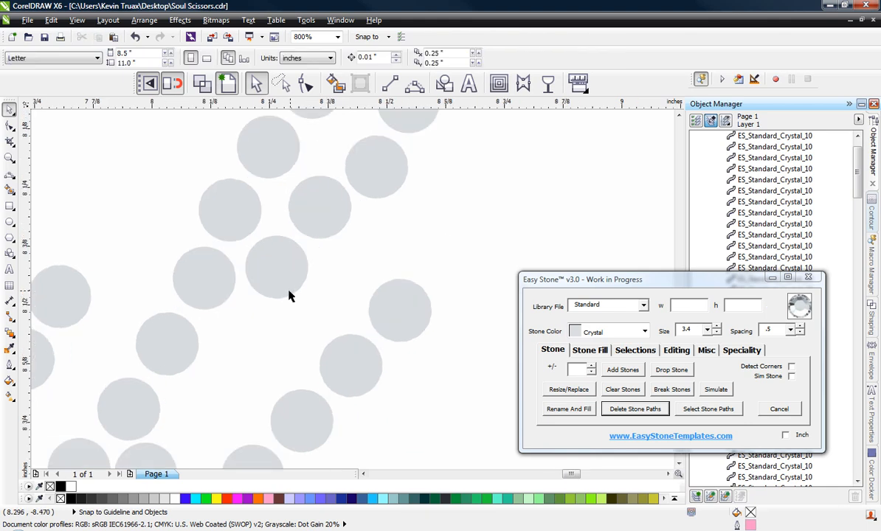
{"action": "left_click_drag", "start_coordinate": [262, 291], "coordinate": [216, 365]}
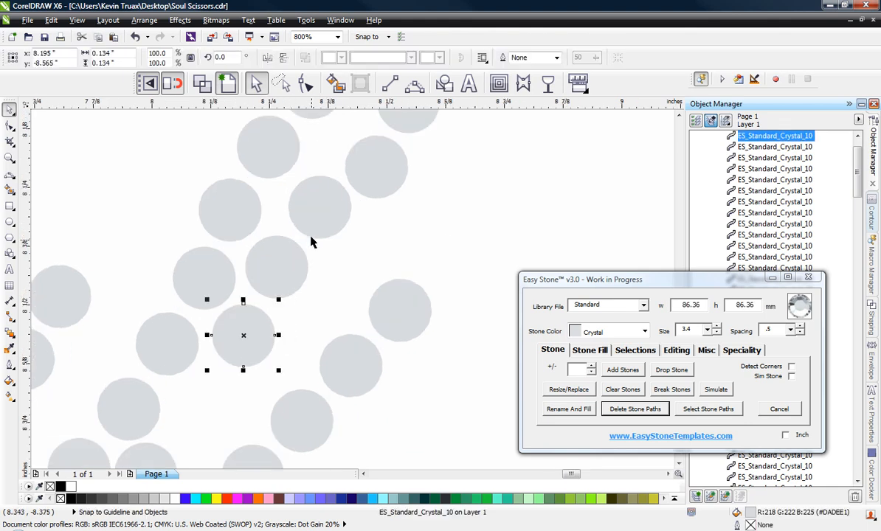
{"action": "left_click_drag", "start_coordinate": [290, 268], "coordinate": [321, 222]}
{"action": "scroll", "coordinate": [287, 273], "scroll_direction": "down", "scroll_amount": 1}
{"action": "scroll", "coordinate": [314, 227], "scroll_direction": "up", "scroll_amount": 1}
{"action": "left_click", "coordinate": [236, 361]}
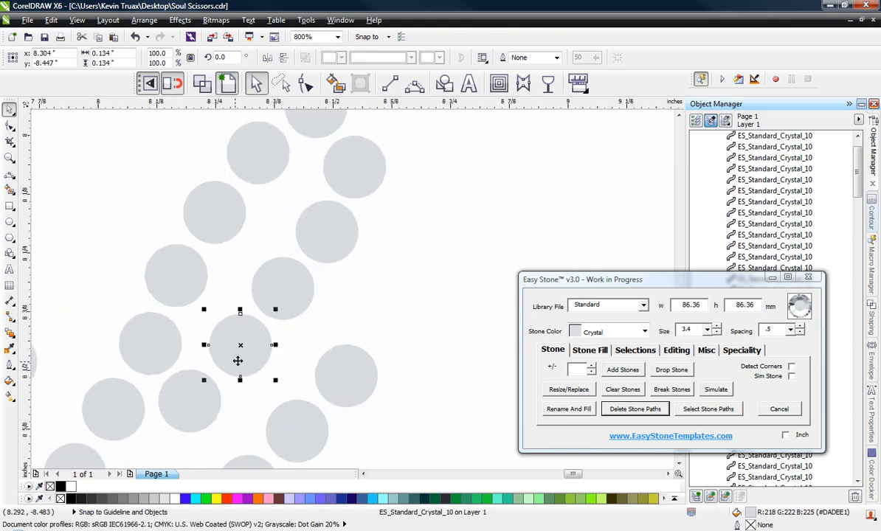
{"action": "left_click", "coordinate": [404, 303]}
{"action": "scroll", "coordinate": [406, 252], "scroll_direction": "down", "scroll_amount": 2}
Select the six stones of the l's bottom curve and tail and move them together right, away from the preceding stone.
{"action": "scroll", "coordinate": [355, 327], "scroll_direction": "up", "scroll_amount": 1}
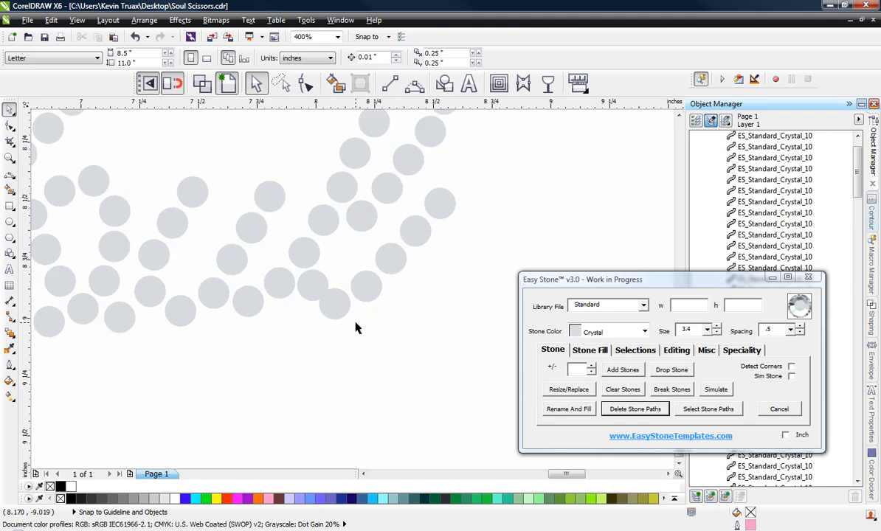
{"action": "left_click", "coordinate": [441, 209]}
{"action": "left_click", "coordinate": [414, 232], "text": "shift"}
{"action": "left_click", "coordinate": [394, 253], "text": "shift"}
{"action": "left_click", "coordinate": [367, 279], "text": "shift"}
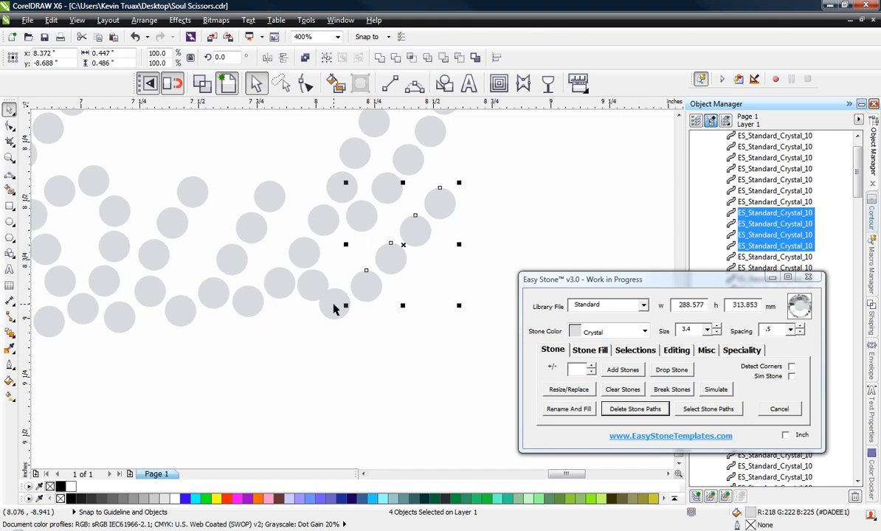
{"action": "left_click", "coordinate": [334, 308], "text": "shift"}
{"action": "left_click", "coordinate": [309, 289], "text": "shift"}
{"action": "scroll", "coordinate": [308, 281], "scroll_direction": "up", "scroll_amount": 1}
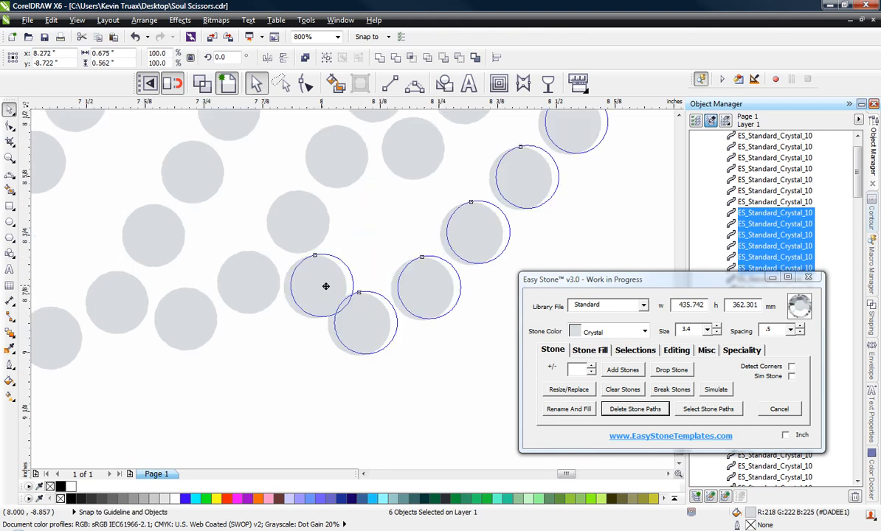
{"action": "left_click_drag", "start_coordinate": [326, 286], "coordinate": [322, 278]}
Exclude the first bottom stone from the selection and move the other five tail stones of the l right to clear the overlap.
{"action": "scroll", "coordinate": [327, 281], "scroll_direction": "up", "scroll_amount": 2}
{"action": "scroll", "coordinate": [406, 276], "scroll_direction": "down", "scroll_amount": 1}
{"action": "left_click", "coordinate": [354, 281], "text": "shift"}
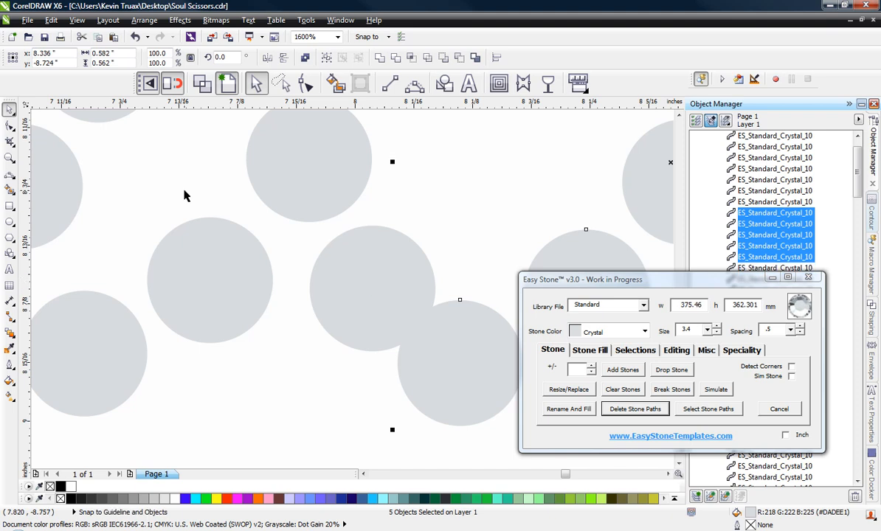
{"action": "scroll", "coordinate": [185, 189], "scroll_direction": "down", "scroll_amount": 1}
{"action": "scroll", "coordinate": [301, 255], "scroll_direction": "up", "scroll_amount": 1}
{"action": "left_click_drag", "start_coordinate": [352, 285], "coordinate": [373, 292]}
{"action": "scroll", "coordinate": [393, 367], "scroll_direction": "down", "scroll_amount": 2}
{"action": "left_click", "coordinate": [402, 359]}
{"action": "scroll", "coordinate": [403, 354], "scroll_direction": "down", "scroll_amount": 1}
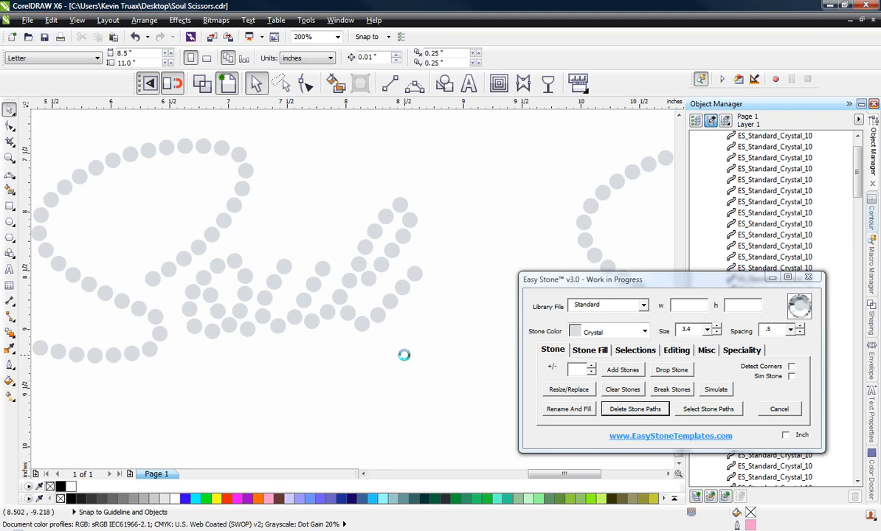
Place a horizontal guideline just below the bottom stones of the o, at about -9.06 inches.
{"action": "scroll", "coordinate": [368, 344], "scroll_direction": "down", "scroll_amount": 1}
{"action": "scroll", "coordinate": [365, 346], "scroll_direction": "up", "scroll_amount": 1}
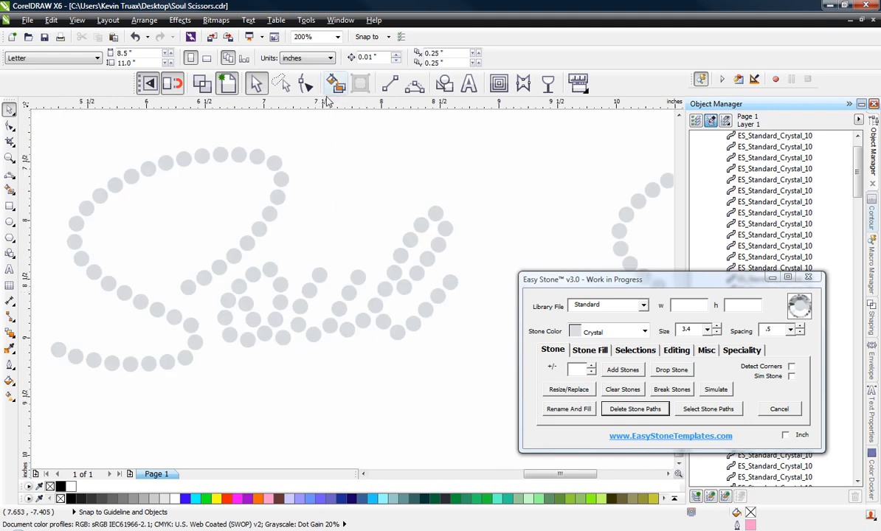
{"action": "left_click_drag", "start_coordinate": [325, 106], "coordinate": [244, 345]}
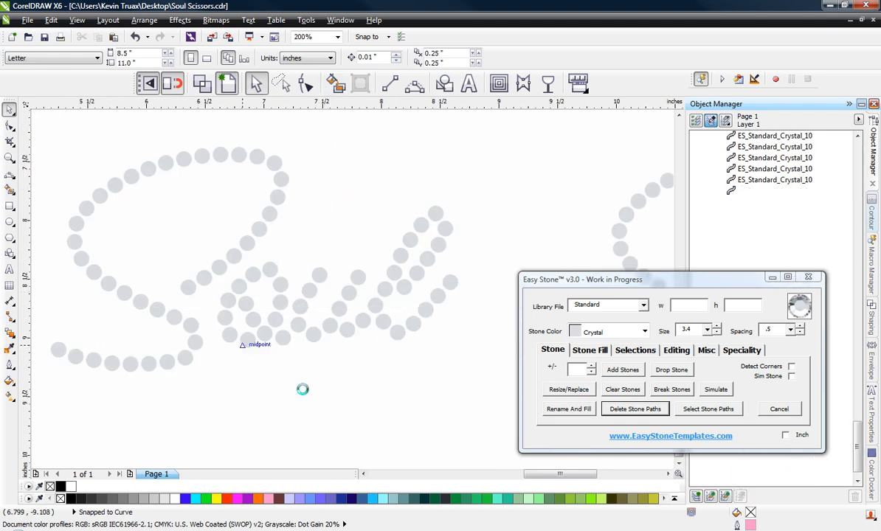
{"action": "scroll", "coordinate": [181, 350], "scroll_direction": "down", "scroll_amount": 1}
{"action": "scroll", "coordinate": [261, 369], "scroll_direction": "up", "scroll_amount": 1}
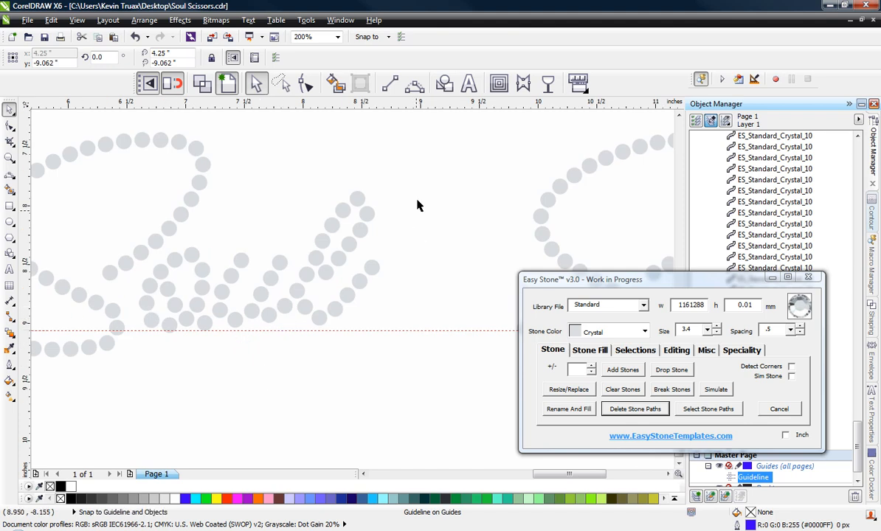
Select all stones of the u and l and move them slightly down toward the guideline.
{"action": "left_click_drag", "start_coordinate": [421, 181], "coordinate": [204, 359]}
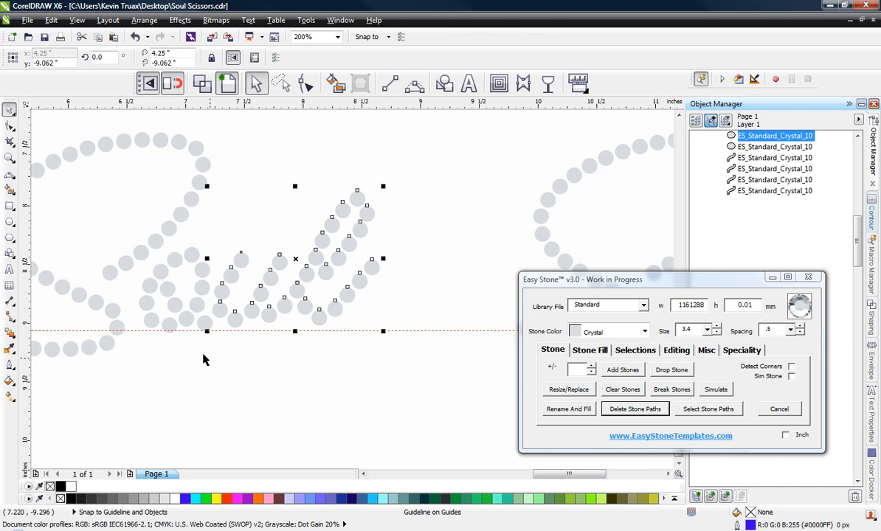
{"action": "scroll", "coordinate": [201, 335], "scroll_direction": "up", "scroll_amount": 1}
{"action": "left_click_drag", "start_coordinate": [208, 302], "coordinate": [210, 307]}
{"action": "left_click", "coordinate": [315, 398]}
{"action": "scroll", "coordinate": [315, 399], "scroll_direction": "down", "scroll_amount": 1}
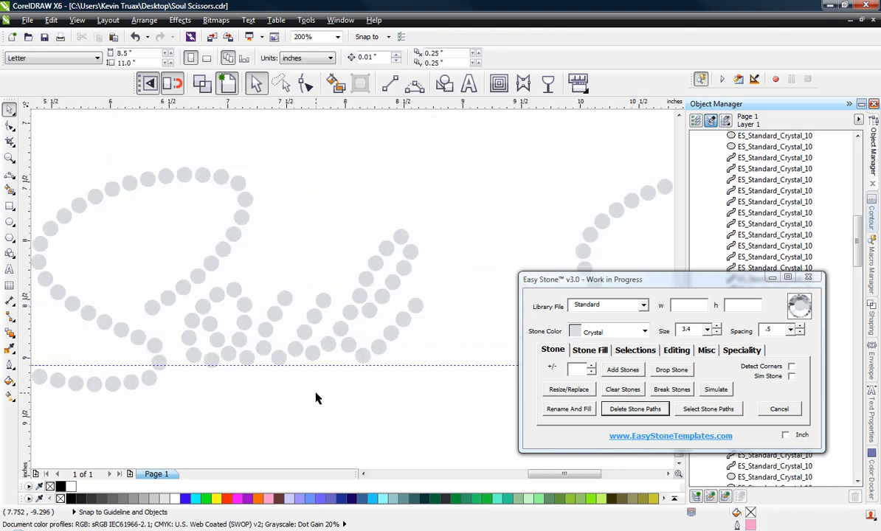
Select all stones of the l, add its first connecting stone, and move them slightly down toward the guideline.
{"action": "left_click_drag", "start_coordinate": [486, 191], "coordinate": [326, 384]}
{"action": "scroll", "coordinate": [328, 380], "scroll_direction": "up", "scroll_amount": 2}
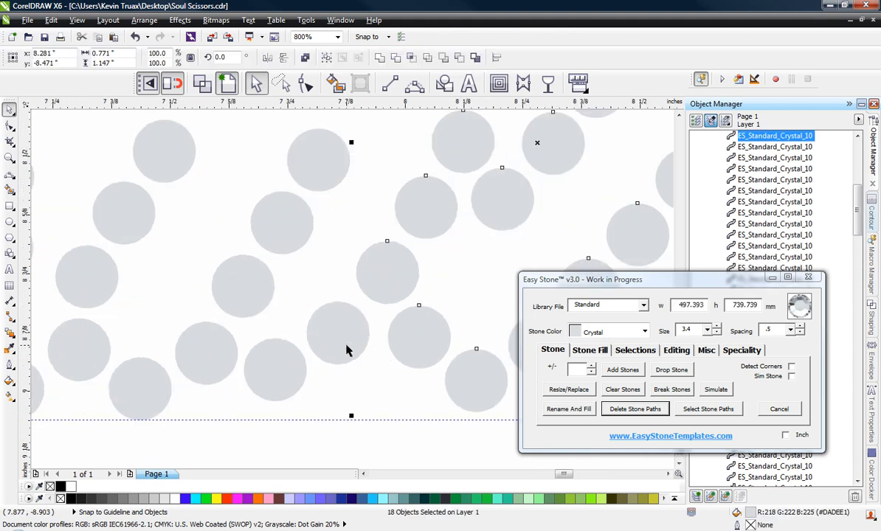
{"action": "left_click_drag", "start_coordinate": [338, 344], "coordinate": [354, 361]}
{"action": "scroll", "coordinate": [354, 365], "scroll_direction": "down", "scroll_amount": 1}
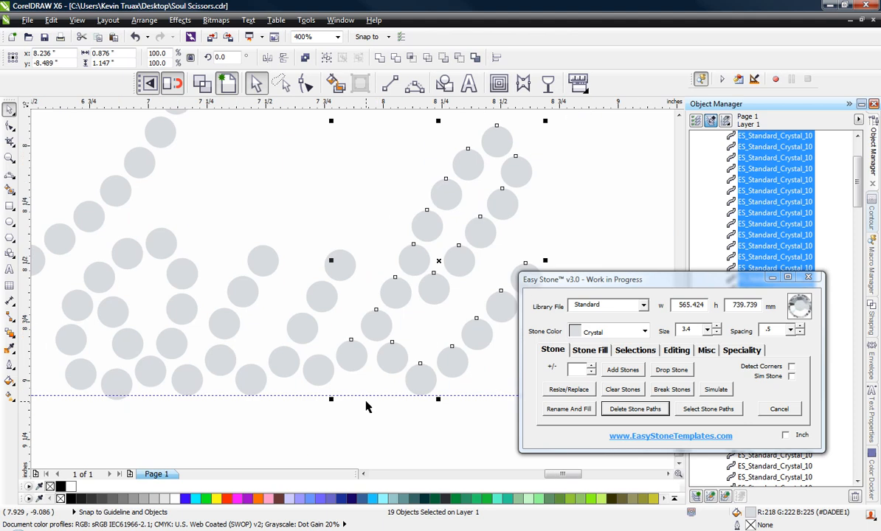
{"action": "left_click", "coordinate": [381, 339]}
{"action": "scroll", "coordinate": [360, 316], "scroll_direction": "down", "scroll_amount": 1}
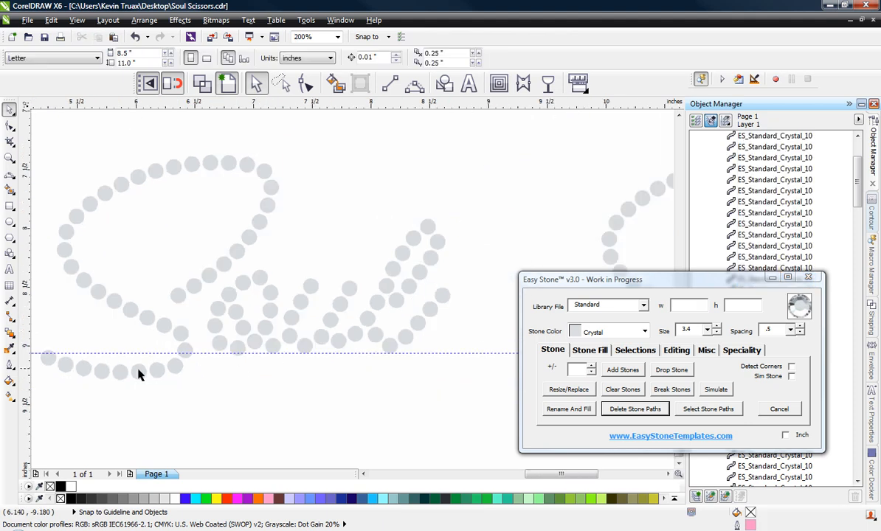
Select the ten stones of the l's upper loop without the tail stone and move them up and right, opening a gap below.
{"action": "scroll", "coordinate": [318, 250], "scroll_direction": "down", "scroll_amount": 1}
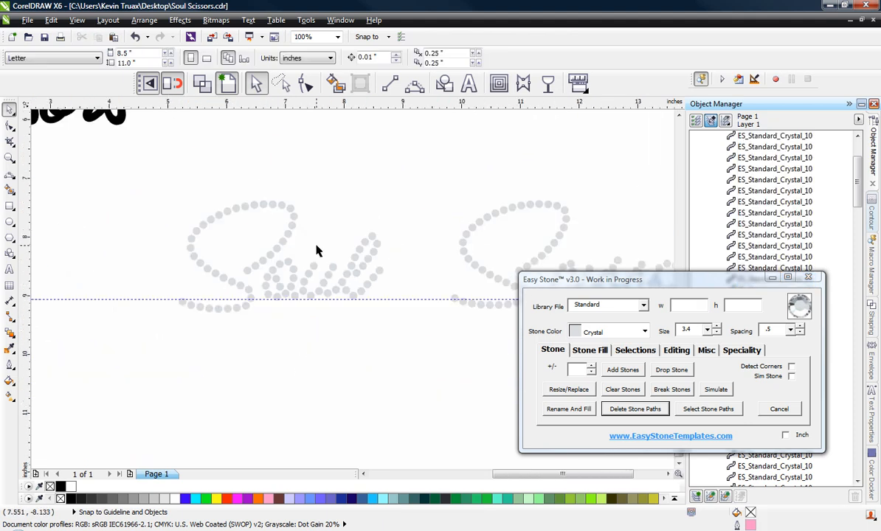
{"action": "scroll", "coordinate": [376, 253], "scroll_direction": "up", "scroll_amount": 1}
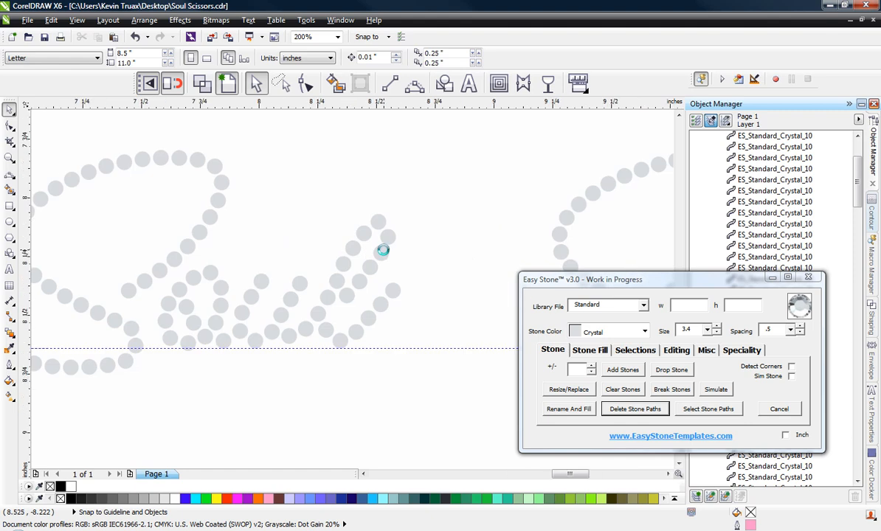
{"action": "scroll", "coordinate": [383, 249], "scroll_direction": "up", "scroll_amount": 1}
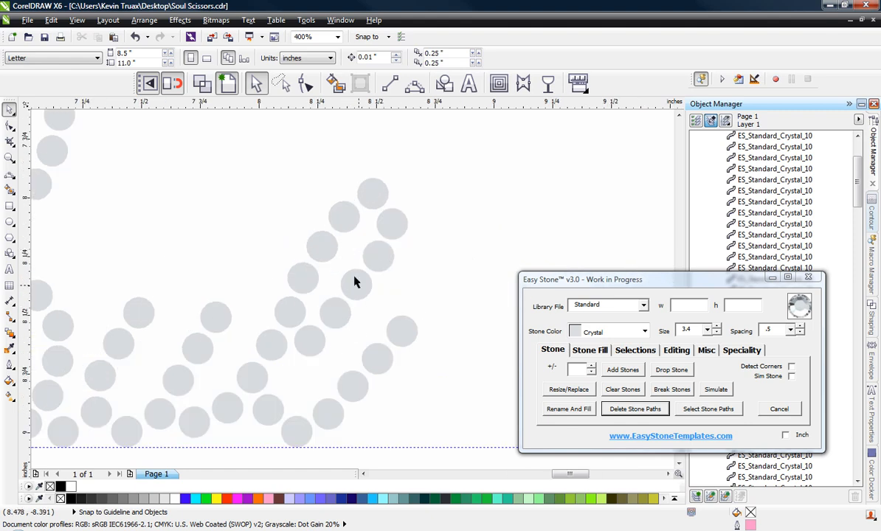
{"action": "scroll", "coordinate": [330, 282], "scroll_direction": "up", "scroll_amount": 2}
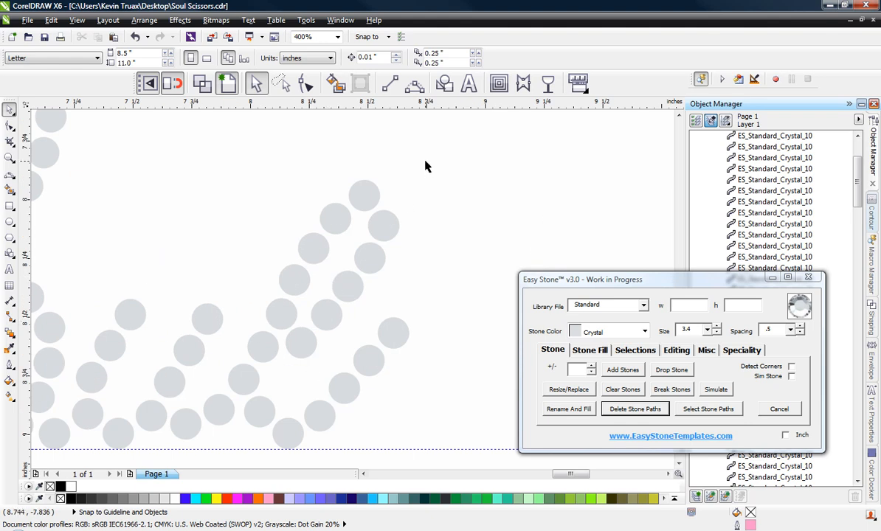
{"action": "left_click_drag", "start_coordinate": [425, 162], "coordinate": [267, 366]}
{"action": "left_click", "coordinate": [386, 328], "text": "shift"}
{"action": "scroll", "coordinate": [255, 336], "scroll_direction": "up", "scroll_amount": 4}
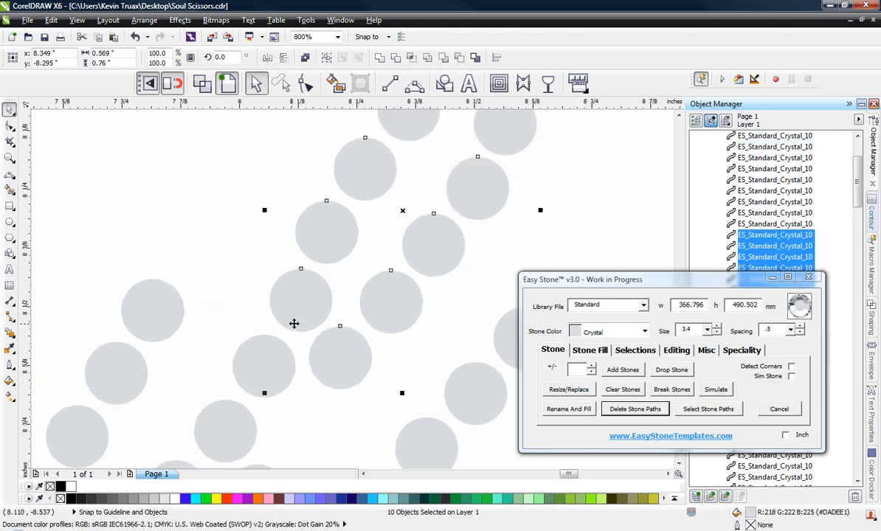
{"action": "scroll", "coordinate": [382, 171], "scroll_direction": "down", "scroll_amount": 4}
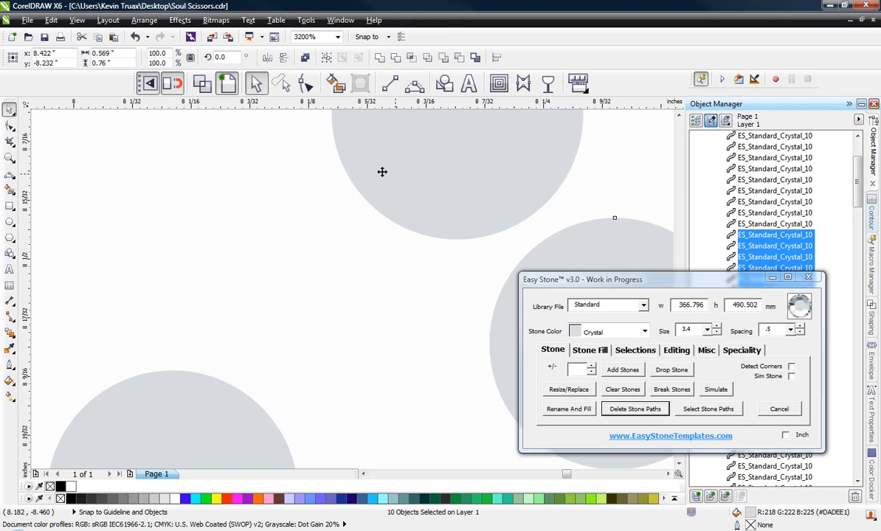
{"action": "scroll", "coordinate": [341, 288], "scroll_direction": "up", "scroll_amount": 1}
{"action": "left_click_drag", "start_coordinate": [280, 270], "coordinate": [281, 256]}
{"action": "left_click", "coordinate": [219, 275]}
Duplicate a stone of the l's left stroke into the gap just below the moved loop.
{"action": "scroll", "coordinate": [288, 273], "scroll_direction": "up", "scroll_amount": 1}
{"action": "left_click_drag", "start_coordinate": [250, 299], "coordinate": [208, 377]}
{"action": "scroll", "coordinate": [230, 359], "scroll_direction": "down", "scroll_amount": 2}
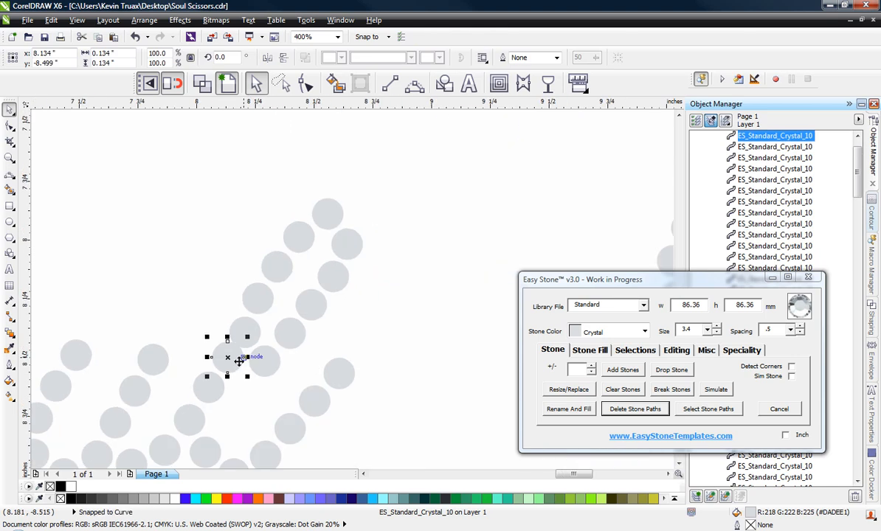
Reselect the ten stones of the l's upper loop and shift them slightly farther up and right.
{"action": "left_click_drag", "start_coordinate": [405, 176], "coordinate": [266, 347]}
{"action": "scroll", "coordinate": [237, 314], "scroll_direction": "up", "scroll_amount": 1}
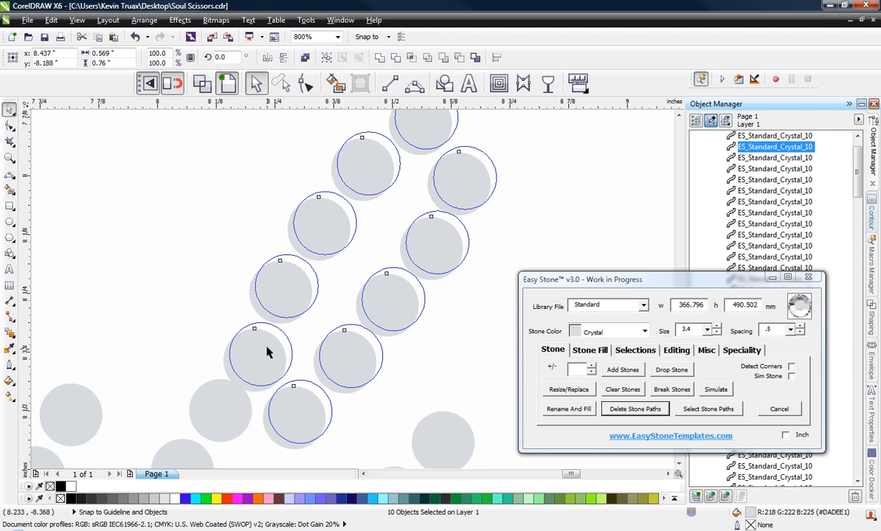
{"action": "left_click", "coordinate": [242, 283]}
Move the second and third stones down the l's left stroke slightly right to smooth the line.
{"action": "left_click", "coordinate": [312, 294]}
{"action": "scroll", "coordinate": [287, 285], "scroll_direction": "up", "scroll_amount": 1}
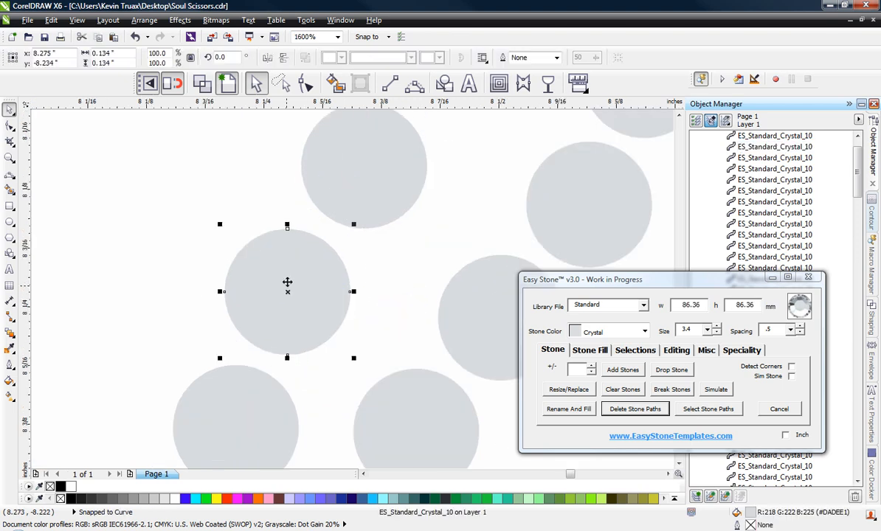
{"action": "left_click_drag", "start_coordinate": [286, 286], "coordinate": [312, 303]}
{"action": "left_click_drag", "start_coordinate": [358, 193], "coordinate": [367, 195]}
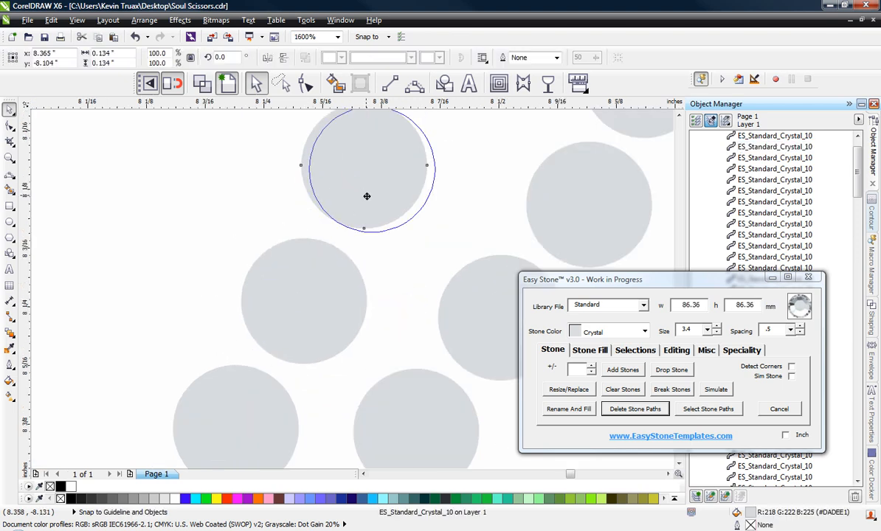
{"action": "scroll", "coordinate": [330, 279], "scroll_direction": "down", "scroll_amount": 1}
{"action": "left_click", "coordinate": [247, 256]}
{"action": "scroll", "coordinate": [190, 295], "scroll_direction": "down", "scroll_amount": 1}
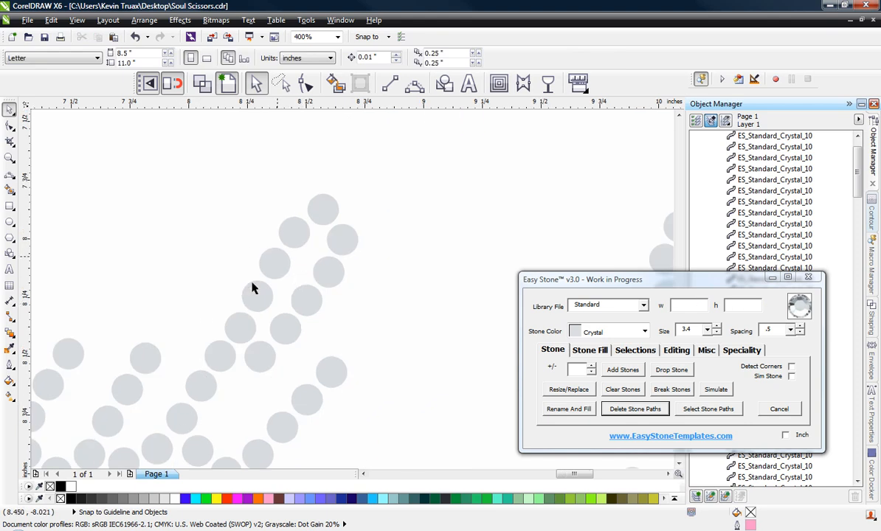
Adjust the l's left-stroke stone directly above the added one and the next stone up to even their gaps.
{"action": "scroll", "coordinate": [253, 289], "scroll_direction": "up", "scroll_amount": 1}
{"action": "left_click", "coordinate": [248, 324]}
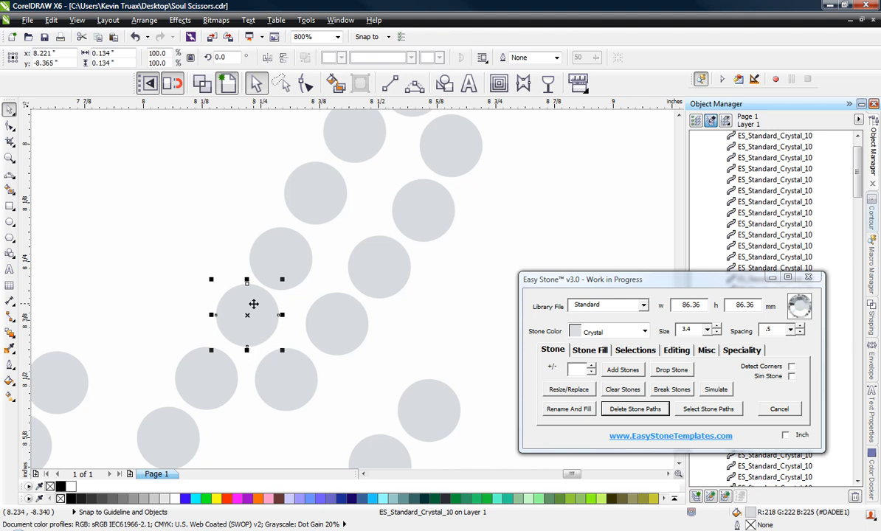
{"action": "scroll", "coordinate": [258, 309], "scroll_direction": "up", "scroll_amount": 1}
{"action": "left_click_drag", "start_coordinate": [271, 316], "coordinate": [268, 321]}
{"action": "left_click", "coordinate": [336, 243]}
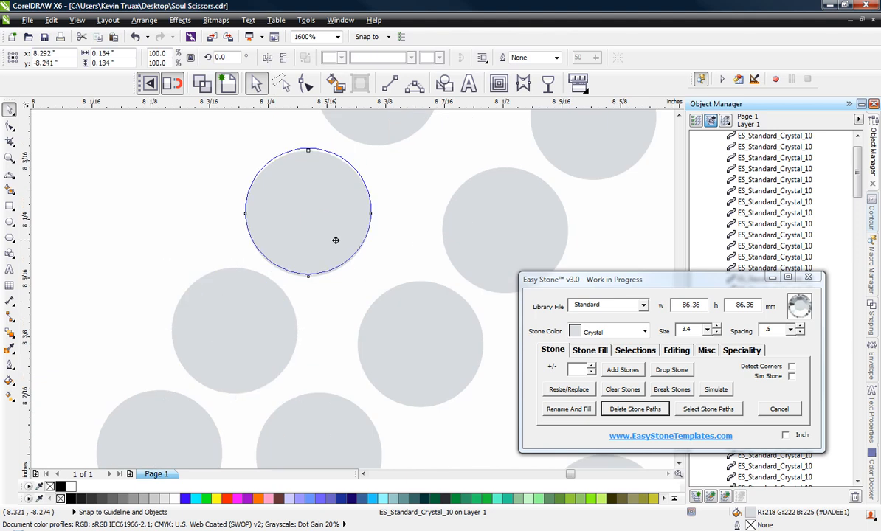
{"action": "left_click", "coordinate": [193, 216]}
{"action": "scroll", "coordinate": [292, 251], "scroll_direction": "down", "scroll_amount": 1}
{"action": "scroll", "coordinate": [292, 252], "scroll_direction": "down", "scroll_amount": 1}
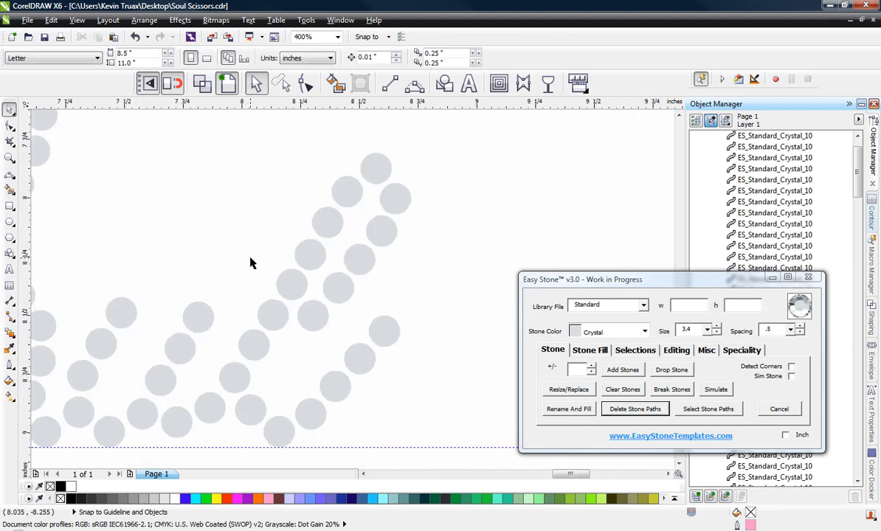
Nudge the added stone in the l's left stroke and the stone directly above it slightly up and left.
{"action": "scroll", "coordinate": [295, 306], "scroll_direction": "up", "scroll_amount": 2}
{"action": "left_click", "coordinate": [277, 297]}
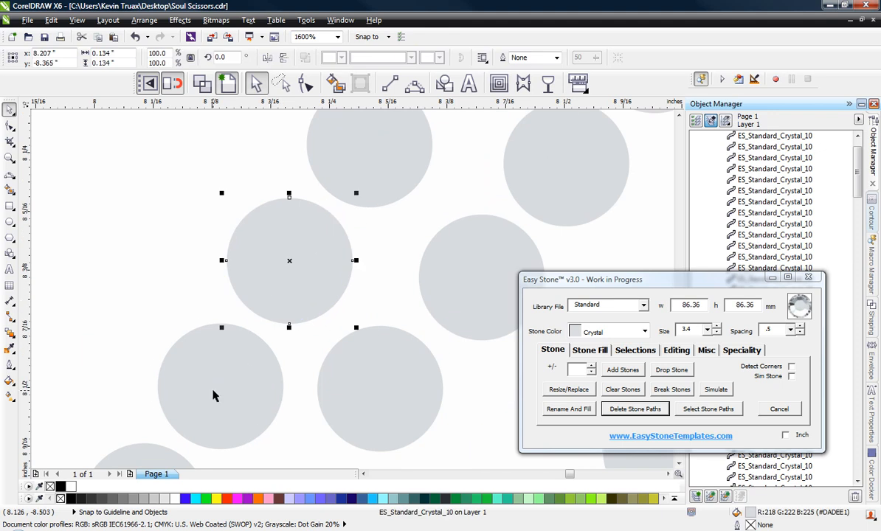
{"action": "left_click_drag", "start_coordinate": [212, 396], "coordinate": [209, 394]}
{"action": "left_click_drag", "start_coordinate": [311, 289], "coordinate": [306, 284]}
{"action": "scroll", "coordinate": [299, 270], "scroll_direction": "down", "scroll_amount": 1}
{"action": "left_click", "coordinate": [245, 260]}
{"action": "scroll", "coordinate": [246, 259], "scroll_direction": "down", "scroll_amount": 1}
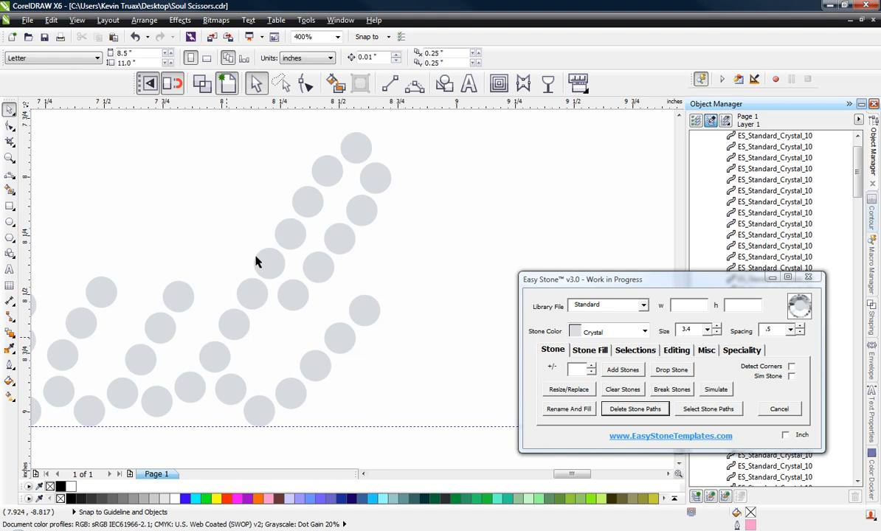
Move the lowest stone of the l's right stroke slightly up-left and the stone above it slightly down.
{"action": "scroll", "coordinate": [290, 274], "scroll_direction": "up", "scroll_amount": 1}
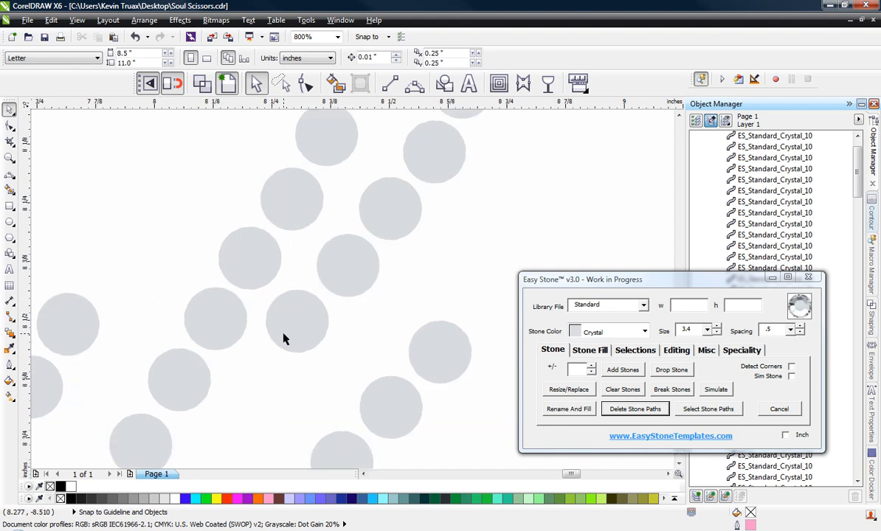
{"action": "scroll", "coordinate": [285, 338], "scroll_direction": "up", "scroll_amount": 1}
{"action": "left_click", "coordinate": [297, 322]}
{"action": "left_click_drag", "start_coordinate": [296, 323], "coordinate": [292, 317]}
{"action": "left_click_drag", "start_coordinate": [413, 223], "coordinate": [426, 240]}
{"action": "left_click", "coordinate": [373, 240]}
{"action": "scroll", "coordinate": [281, 172], "scroll_direction": "down", "scroll_amount": 1}
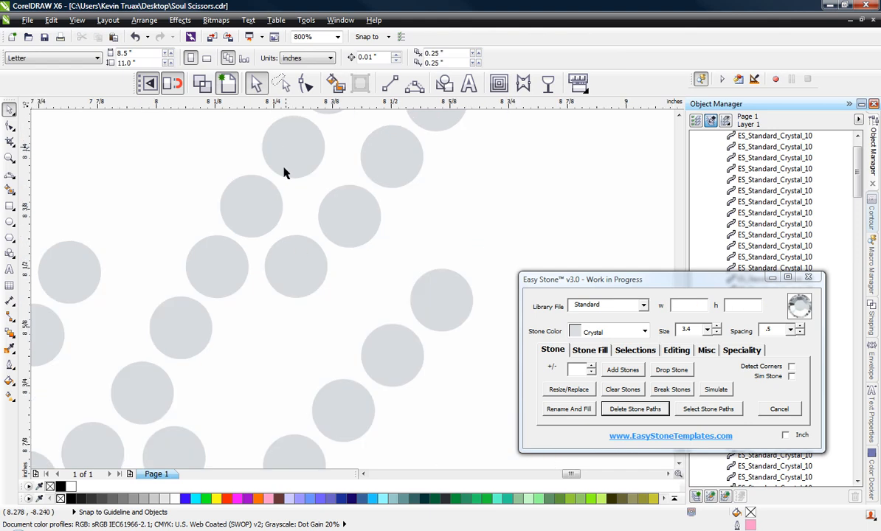
Shift the third stone down the l's left stroke slightly up and left to align it with its neighbours.
{"action": "scroll", "coordinate": [283, 193], "scroll_direction": "down", "scroll_amount": 1}
{"action": "scroll", "coordinate": [281, 217], "scroll_direction": "up", "scroll_amount": 2}
{"action": "left_click", "coordinate": [282, 217]}
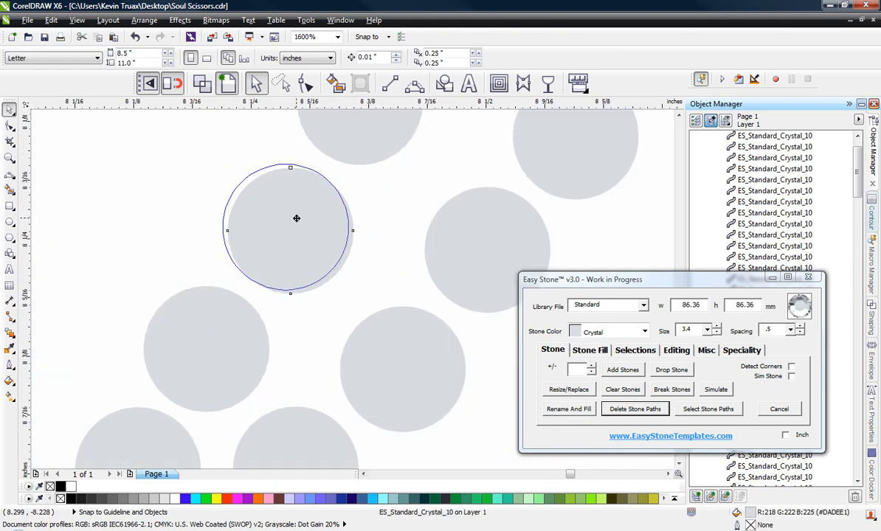
{"action": "left_click", "coordinate": [185, 209]}
{"action": "scroll", "coordinate": [317, 257], "scroll_direction": "down", "scroll_amount": 1}
{"action": "scroll", "coordinate": [267, 227], "scroll_direction": "down", "scroll_amount": 1}
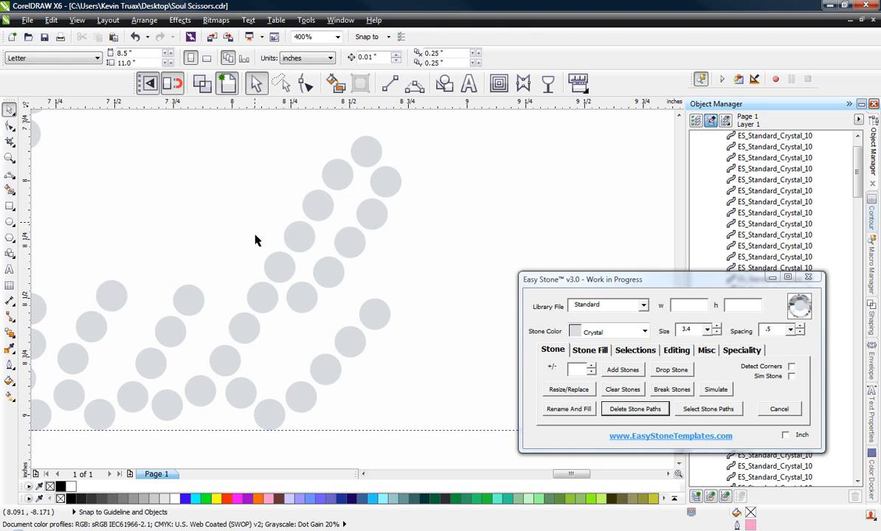
Add a duplicate stone at the lower end of the l's right stroke and shift the stone above it slightly right.
{"action": "scroll", "coordinate": [310, 307], "scroll_direction": "down", "scroll_amount": 1}
{"action": "scroll", "coordinate": [319, 360], "scroll_direction": "down", "scroll_amount": 1}
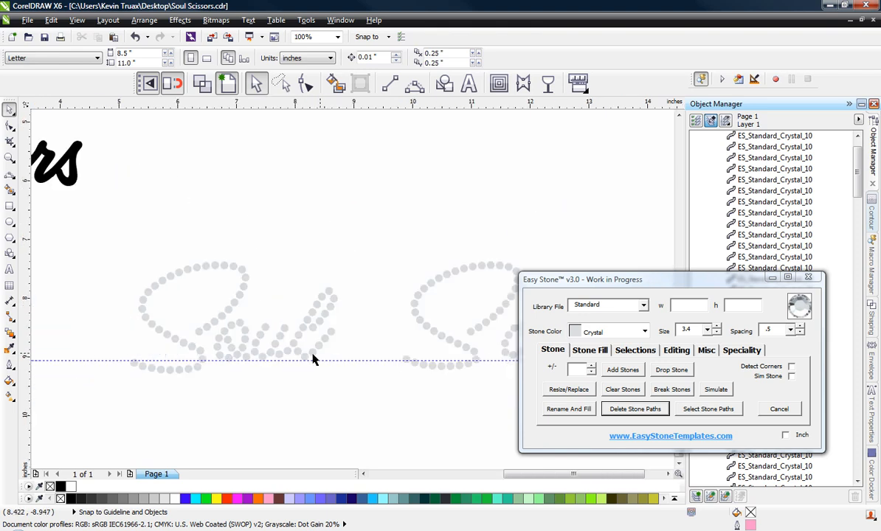
{"action": "scroll", "coordinate": [310, 331], "scroll_direction": "up", "scroll_amount": 1}
{"action": "scroll", "coordinate": [308, 334], "scroll_direction": "up", "scroll_amount": 1}
{"action": "scroll", "coordinate": [318, 348], "scroll_direction": "up", "scroll_amount": 1}
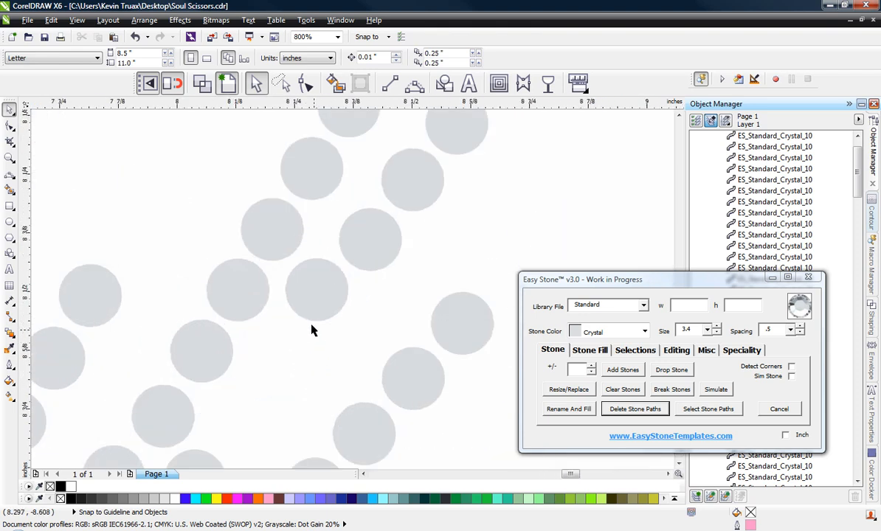
{"action": "left_click_drag", "start_coordinate": [316, 307], "coordinate": [354, 284]}
{"action": "scroll", "coordinate": [295, 336], "scroll_direction": "up", "scroll_amount": 1}
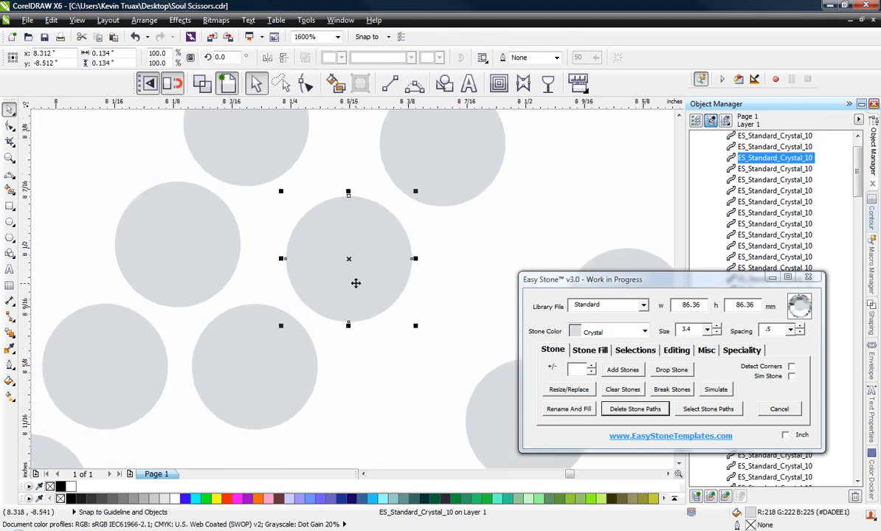
{"action": "scroll", "coordinate": [354, 283], "scroll_direction": "down", "scroll_amount": 1}
{"action": "left_click", "coordinate": [237, 244]}
{"action": "scroll", "coordinate": [295, 287], "scroll_direction": "down", "scroll_amount": 2}
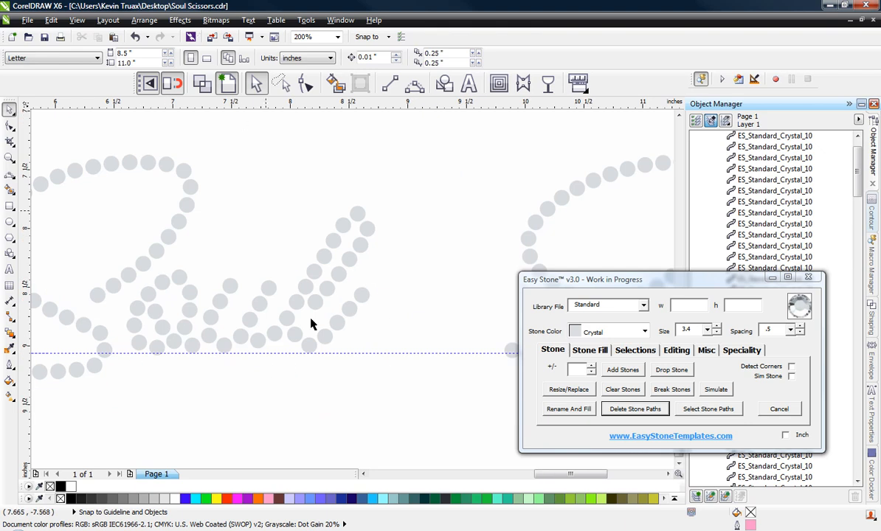
Delete all stones of the second word's capital S, keeping its lowercase letters.
{"action": "scroll", "coordinate": [231, 319], "scroll_direction": "down", "scroll_amount": 1}
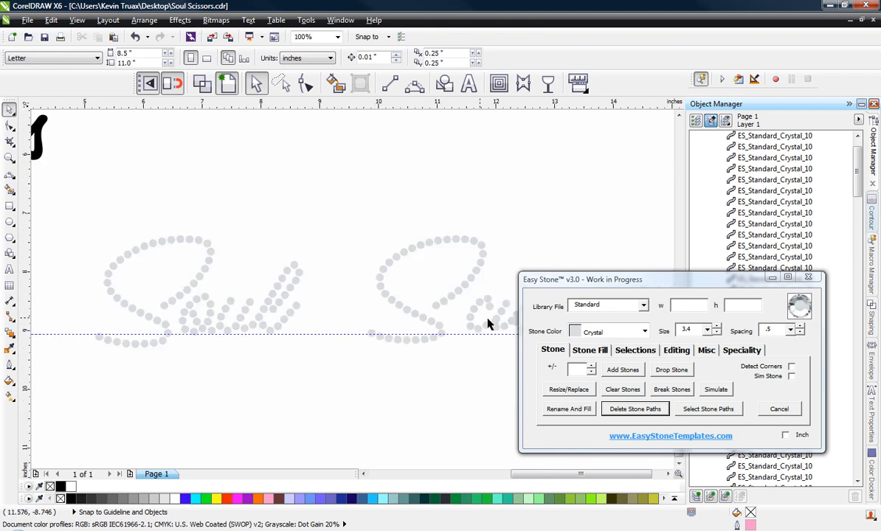
{"action": "scroll", "coordinate": [488, 325], "scroll_direction": "up", "scroll_amount": 1}
{"action": "left_click_drag", "start_coordinate": [255, 252], "coordinate": [417, 405]}
{"action": "key", "text": "Delete"}
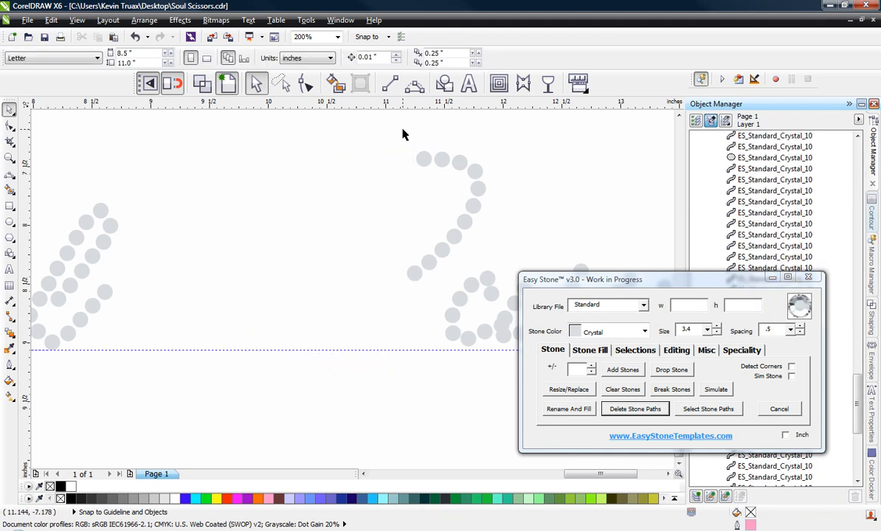
{"action": "left_click_drag", "start_coordinate": [402, 133], "coordinate": [507, 244]}
{"action": "key", "text": "Delete"}
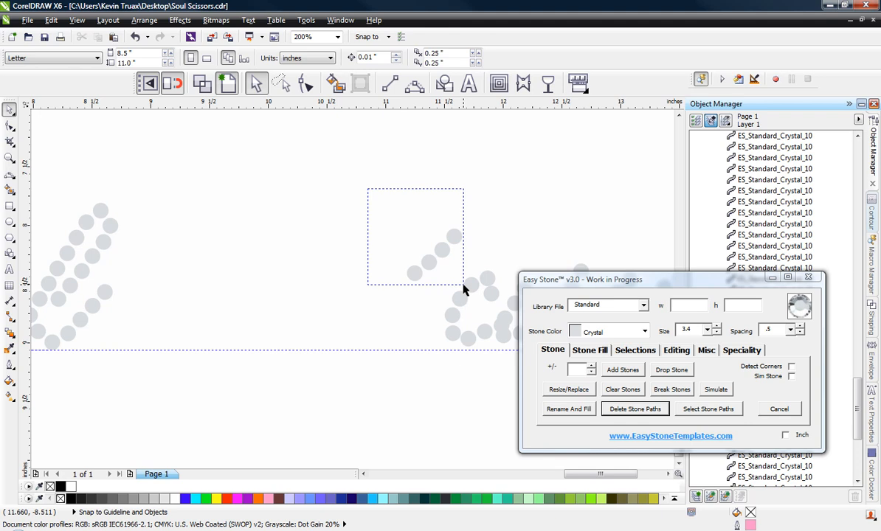
{"action": "left_click_drag", "start_coordinate": [463, 290], "coordinate": [463, 287]}
{"action": "key", "text": "Delete"}
{"action": "scroll", "coordinate": [357, 255], "scroll_direction": "down", "scroll_amount": 1}
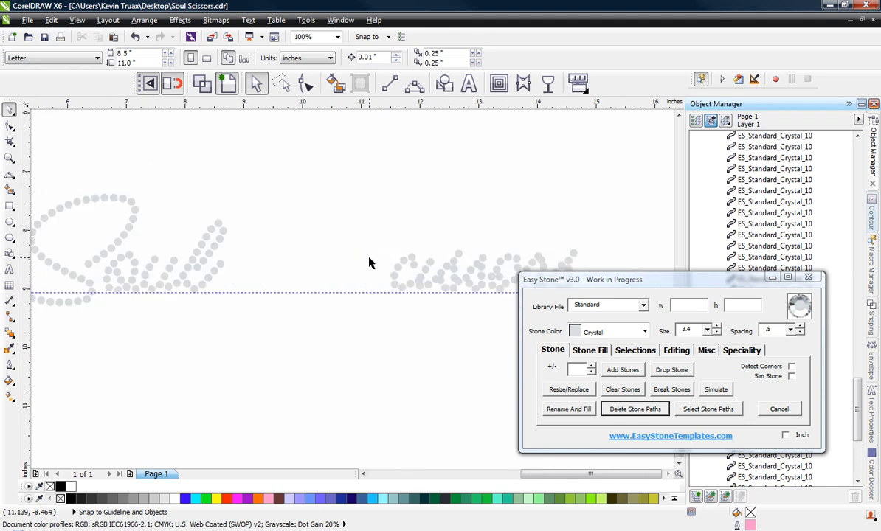
Select all remaining lowercase stones of the second word and move them left, closer to the first word.
{"action": "scroll", "coordinate": [369, 264], "scroll_direction": "right", "scroll_amount": 1}
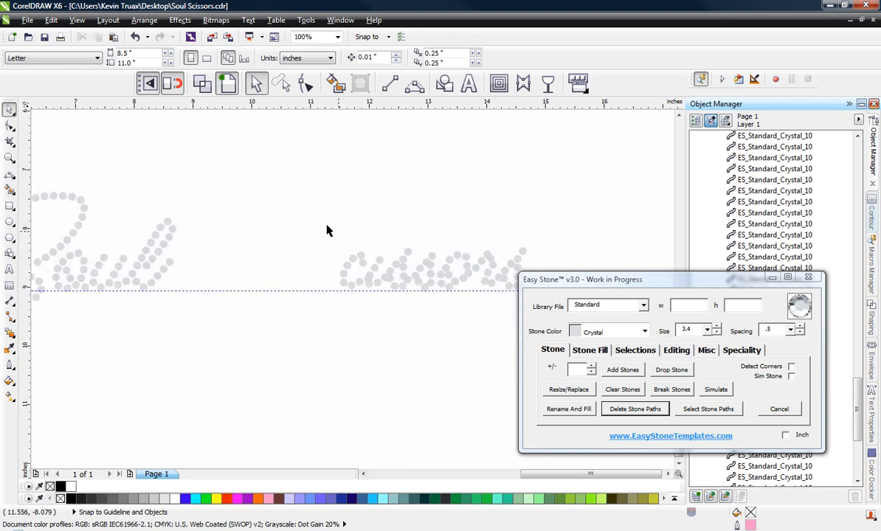
{"action": "left_click_drag", "start_coordinate": [545, 311], "coordinate": [525, 291]}
{"action": "left_click_drag", "start_coordinate": [384, 273], "coordinate": [328, 274]}
{"action": "scroll", "coordinate": [287, 323], "scroll_direction": "up", "scroll_amount": 1}
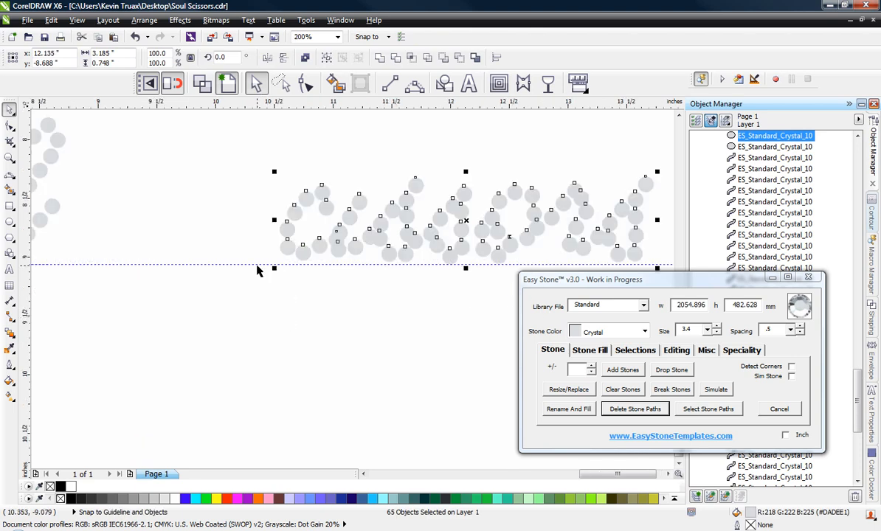
{"action": "scroll", "coordinate": [399, 270], "scroll_direction": "up", "scroll_amount": 1}
{"action": "scroll", "coordinate": [393, 260], "scroll_direction": "down", "scroll_amount": 1}
{"action": "left_click", "coordinate": [327, 229]}
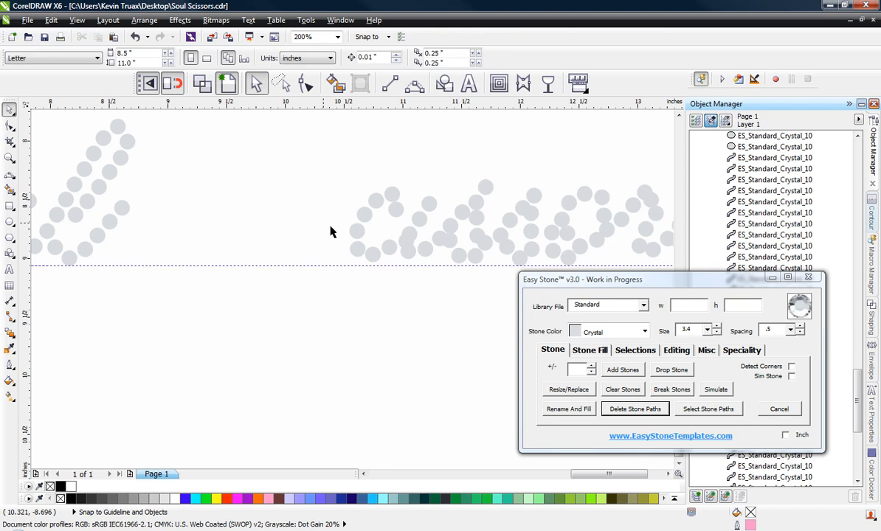
{"action": "scroll", "coordinate": [348, 236], "scroll_direction": "up", "scroll_amount": 2}
{"action": "scroll", "coordinate": [377, 306], "scroll_direction": "down", "scroll_amount": 1}
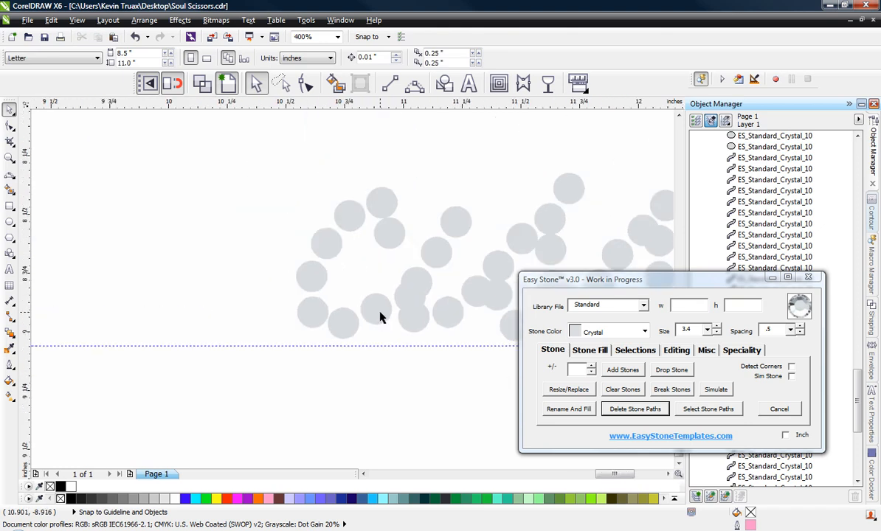
Move the c's lowest stone and the stone to its right slightly down so the lowest one sits on the baseline guideline.
{"action": "scroll", "coordinate": [328, 289], "scroll_direction": "up", "scroll_amount": 1}
{"action": "left_click", "coordinate": [362, 356]}
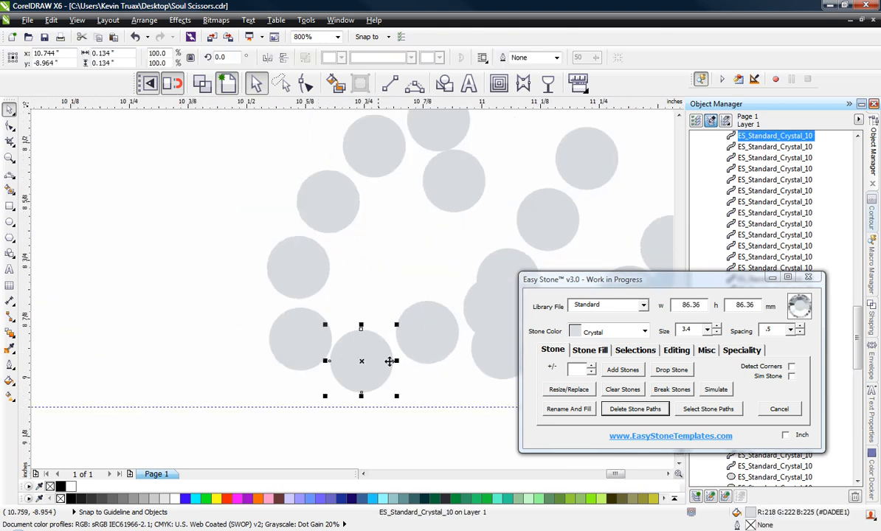
{"action": "left_click", "coordinate": [424, 355], "text": "shift"}
{"action": "scroll", "coordinate": [373, 364], "scroll_direction": "up", "scroll_amount": 1}
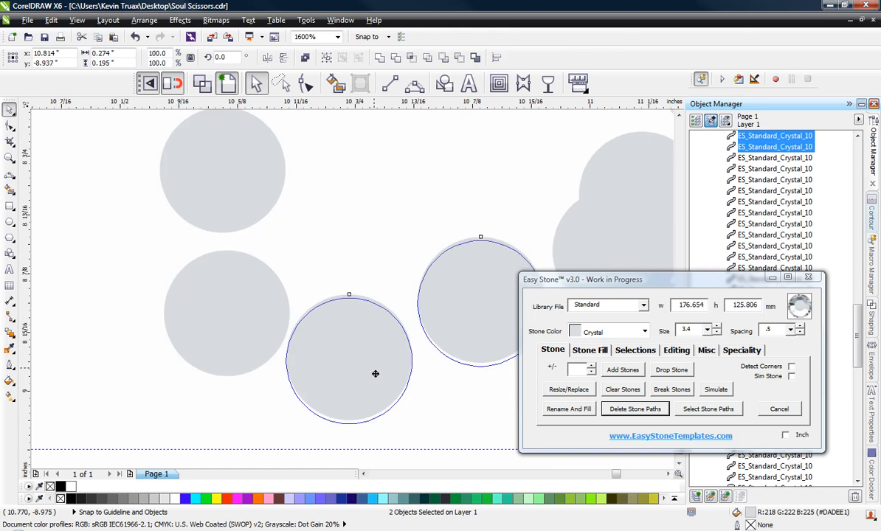
{"action": "left_click_drag", "start_coordinate": [373, 373], "coordinate": [379, 391]}
{"action": "scroll", "coordinate": [305, 335], "scroll_direction": "down", "scroll_amount": 1}
{"action": "left_click", "coordinate": [336, 295]}
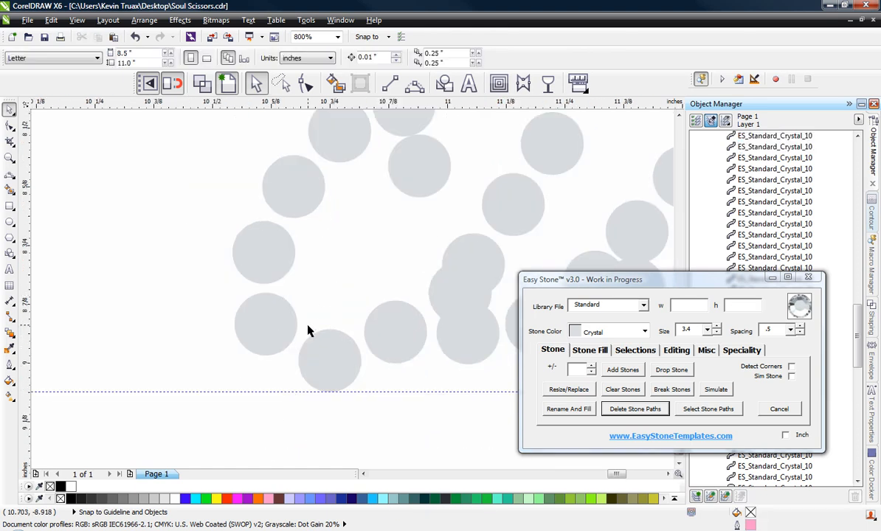
Add a horizontal guideline at about y -8.42 in, near the top of the second word's c.
{"action": "scroll", "coordinate": [305, 325], "scroll_direction": "down", "scroll_amount": 1}
{"action": "scroll", "coordinate": [297, 259], "scroll_direction": "up", "scroll_amount": 1}
{"action": "scroll", "coordinate": [371, 245], "scroll_direction": "down", "scroll_amount": 3}
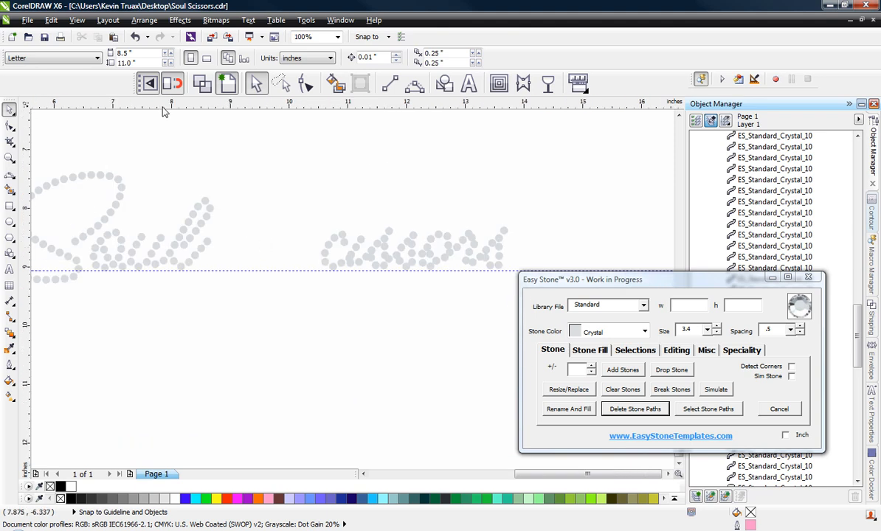
{"action": "left_click_drag", "start_coordinate": [164, 108], "coordinate": [116, 235]}
Shift the c's upper inner end stone and the stone right of its lowest one slightly down and right.
{"action": "scroll", "coordinate": [343, 240], "scroll_direction": "up", "scroll_amount": 5}
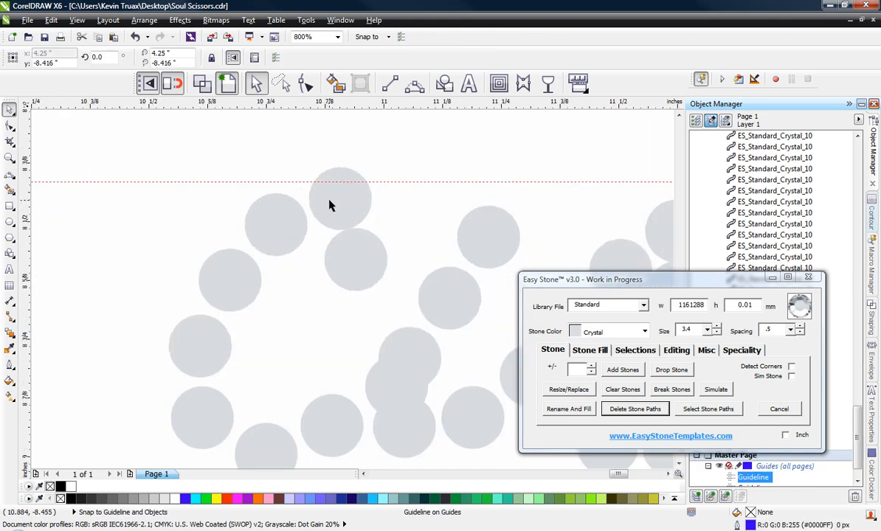
{"action": "left_click", "coordinate": [349, 254]}
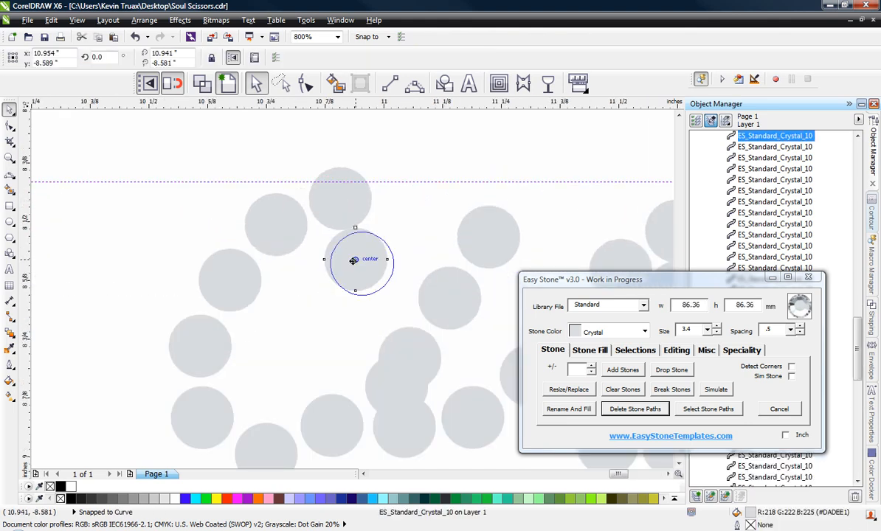
{"action": "left_click", "coordinate": [106, 240]}
{"action": "scroll", "coordinate": [464, 261], "scroll_direction": "down", "scroll_amount": 2}
{"action": "scroll", "coordinate": [432, 309], "scroll_direction": "up", "scroll_amount": 2}
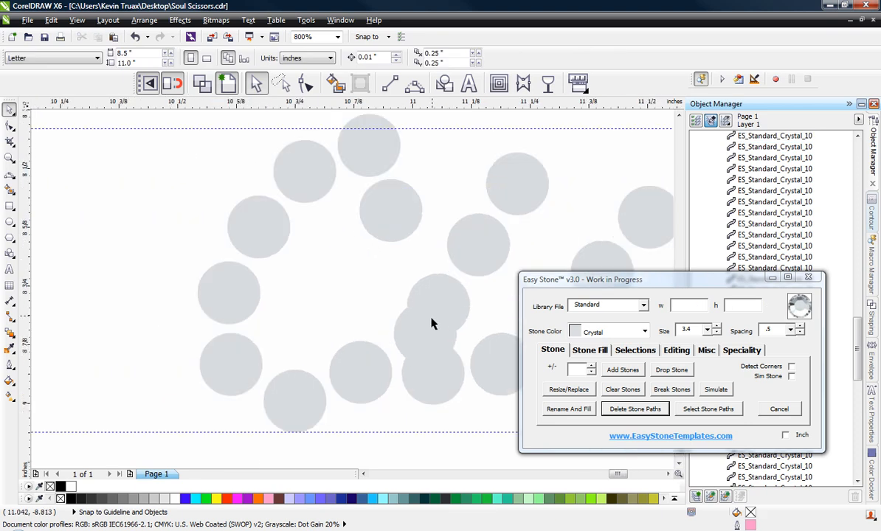
{"action": "left_click_drag", "start_coordinate": [351, 367], "coordinate": [356, 371]}
Select all stones of the c, including its overlapping tail stone, and move them horizontally left, away from the i.
{"action": "left_click", "coordinate": [417, 338], "text": "shift"}
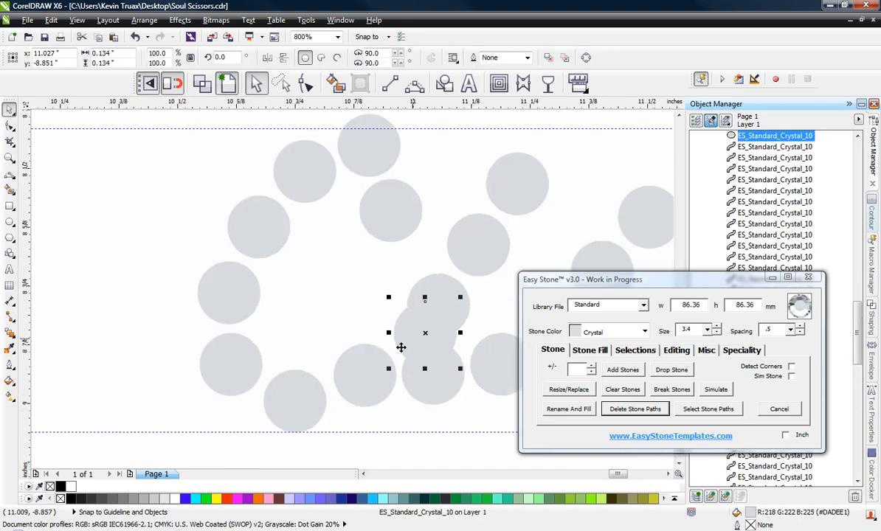
{"action": "left_click", "coordinate": [304, 391], "text": "shift"}
{"action": "left_click", "coordinate": [225, 342], "text": "shift"}
{"action": "left_click", "coordinate": [237, 298], "text": "shift"}
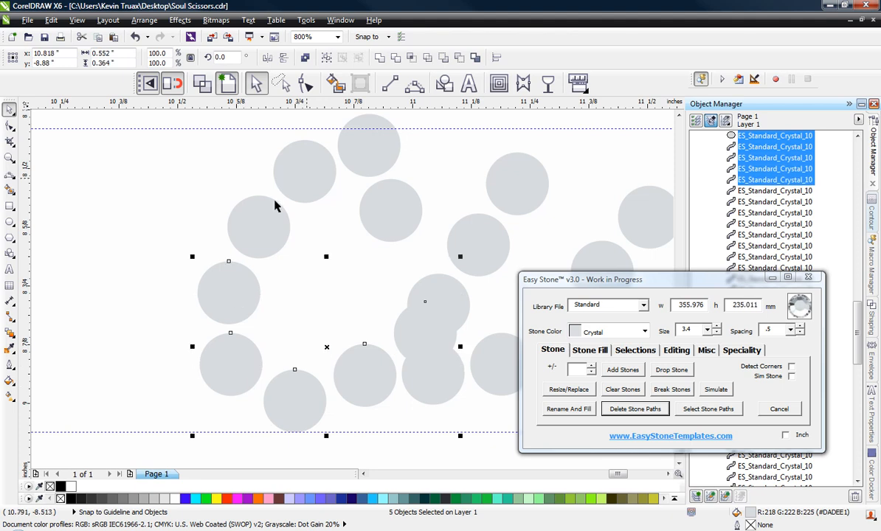
{"action": "left_click", "coordinate": [246, 214], "text": "shift"}
{"action": "left_click", "coordinate": [311, 170], "text": "shift"}
{"action": "left_click", "coordinate": [363, 142], "text": "shift"}
{"action": "left_click", "coordinate": [383, 204], "text": "shift"}
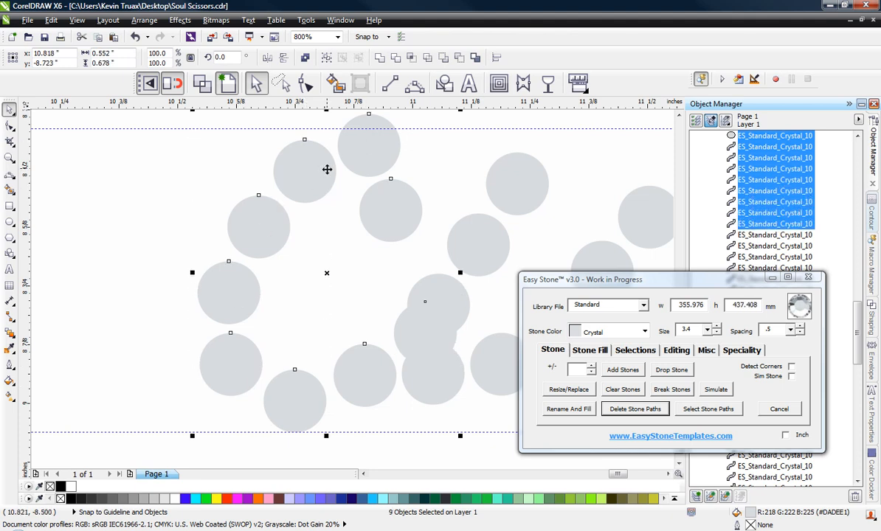
{"action": "left_click_drag", "start_coordinate": [327, 170], "coordinate": [182, 195]}
{"action": "left_click", "coordinate": [343, 239]}
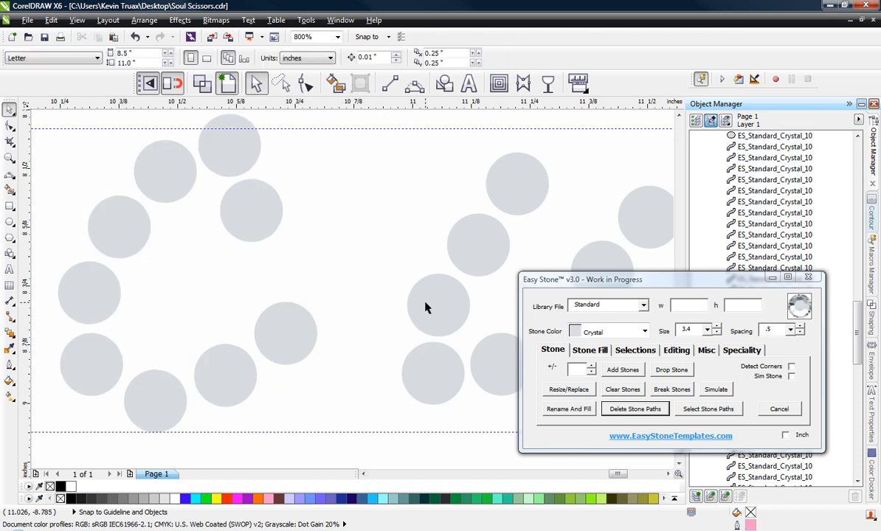
{"action": "scroll", "coordinate": [250, 236], "scroll_direction": "down", "scroll_amount": 2}
{"action": "scroll", "coordinate": [354, 242], "scroll_direction": "up", "scroll_amount": 2}
{"action": "left_click", "coordinate": [425, 222]}
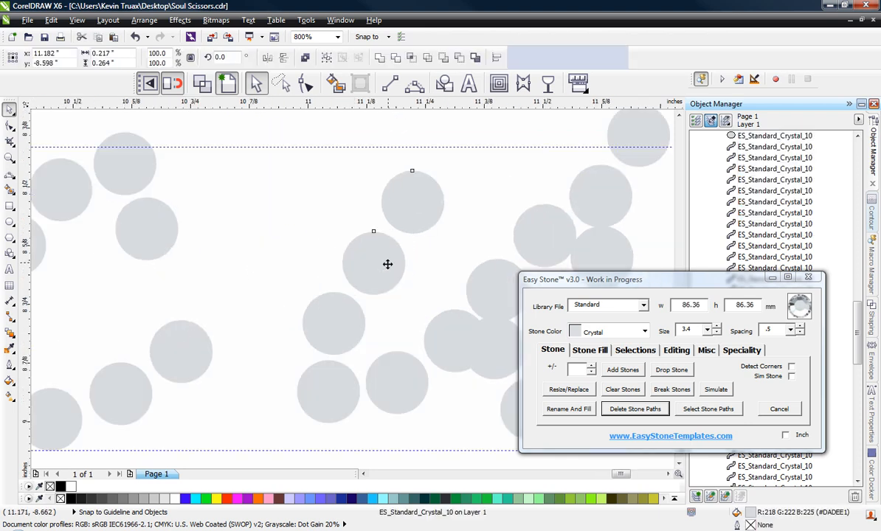
{"action": "left_click", "coordinate": [331, 351], "text": "shift"}
{"action": "left_click", "coordinate": [330, 377], "text": "shift"}
{"action": "left_click", "coordinate": [398, 376], "text": "shift"}
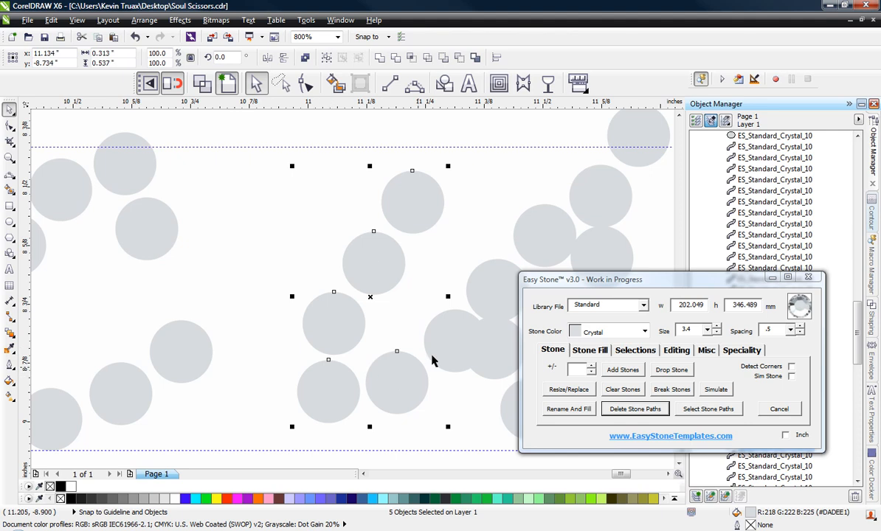
{"action": "left_click", "coordinate": [469, 333], "text": "shift"}
{"action": "left_click_drag", "start_coordinate": [456, 334], "coordinate": [401, 347]}
{"action": "key", "text": "ctrl+z"}
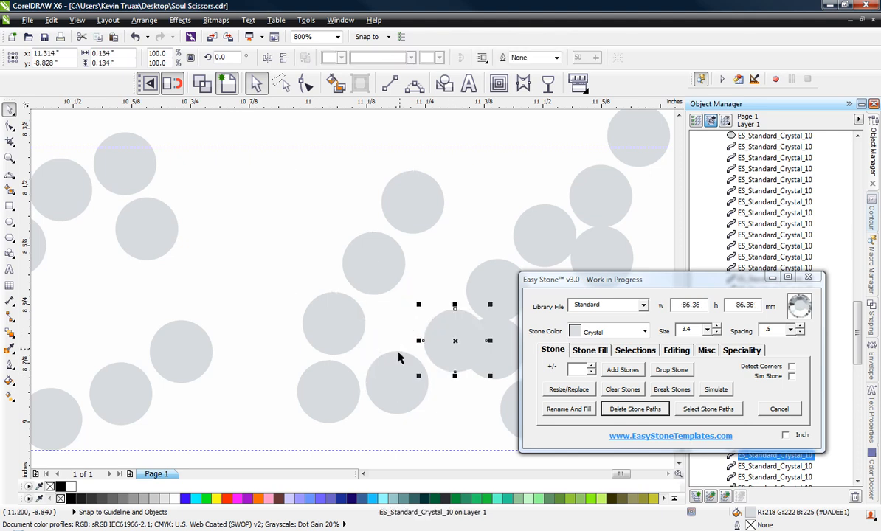
Move all five stones of the i horizontally left, next to the c's tail.
{"action": "left_click", "coordinate": [340, 378], "text": "shift"}
{"action": "left_click", "coordinate": [345, 325], "text": "shift"}
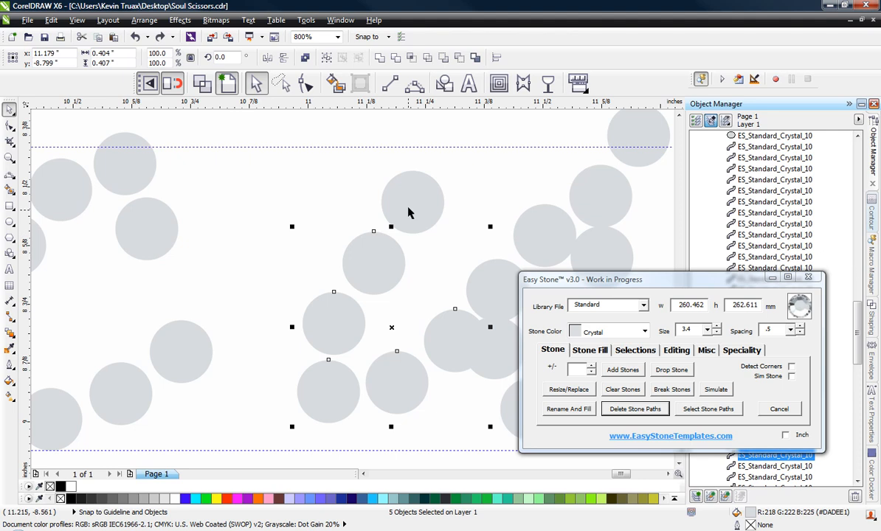
{"action": "left_click_drag", "start_coordinate": [335, 322], "coordinate": [253, 322]}
{"action": "left_click", "coordinate": [323, 326]}
Move the i's lower three stones down to the baseline guideline and shift the stem stone above them slightly up and left.
{"action": "left_click", "coordinate": [266, 379]}
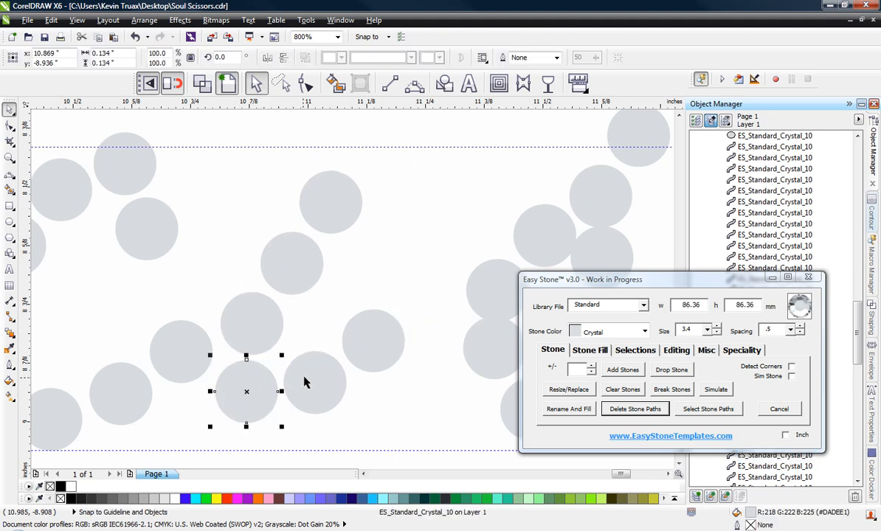
{"action": "left_click", "coordinate": [305, 379], "text": "shift"}
{"action": "left_click", "coordinate": [354, 349], "text": "shift"}
{"action": "left_click_drag", "start_coordinate": [325, 377], "coordinate": [324, 406]}
{"action": "key", "text": "Escape"}
{"action": "left_click_drag", "start_coordinate": [247, 332], "coordinate": [241, 322]}
{"action": "scroll", "coordinate": [356, 319], "scroll_direction": "down", "scroll_amount": 1}
{"action": "scroll", "coordinate": [301, 335], "scroll_direction": "up", "scroll_amount": 1}
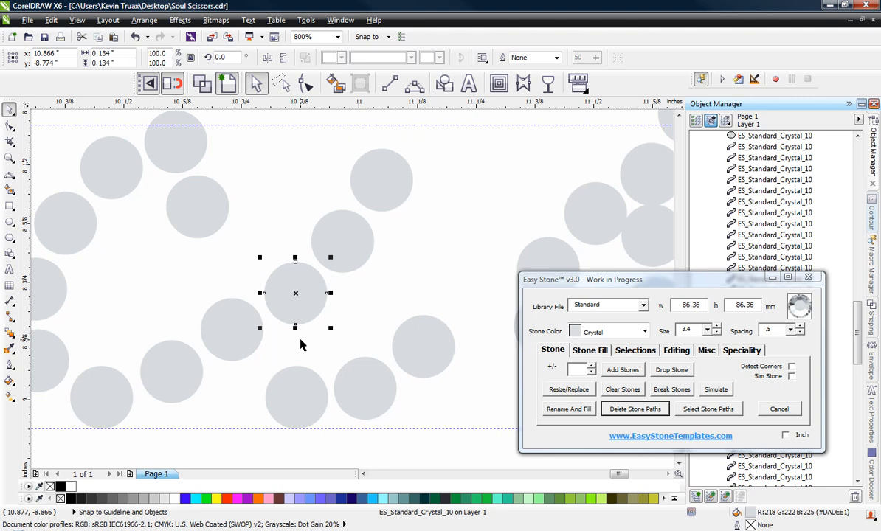
Space the i's three lower stones into an even curve with the middle one on the baseline, and lower the c's tail stone slightly.
{"action": "left_click_drag", "start_coordinate": [308, 387], "coordinate": [310, 363]}
{"action": "left_click_drag", "start_coordinate": [373, 390], "coordinate": [367, 398]}
{"action": "left_click_drag", "start_coordinate": [301, 378], "coordinate": [307, 372]}
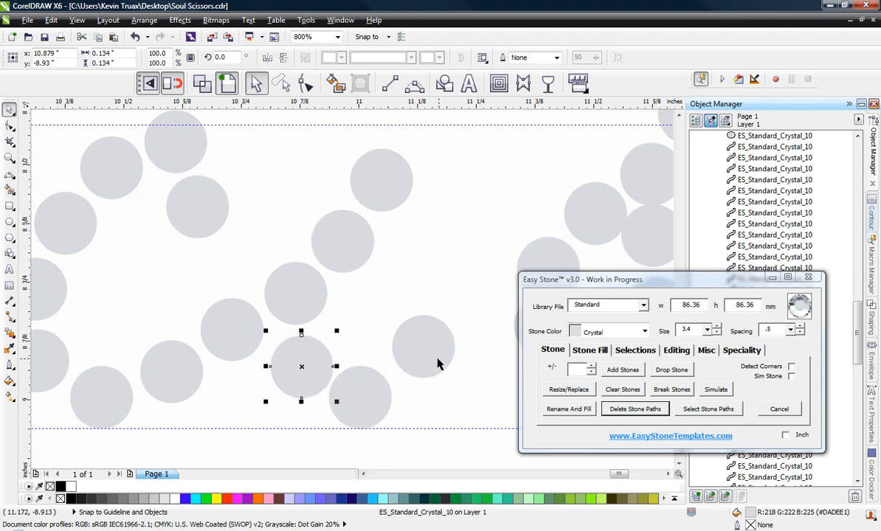
{"action": "left_click_drag", "start_coordinate": [433, 361], "coordinate": [427, 368]}
{"action": "scroll", "coordinate": [321, 367], "scroll_direction": "up", "scroll_amount": 1}
{"action": "left_click_drag", "start_coordinate": [299, 363], "coordinate": [284, 355]}
{"action": "scroll", "coordinate": [293, 306], "scroll_direction": "down", "scroll_amount": 1}
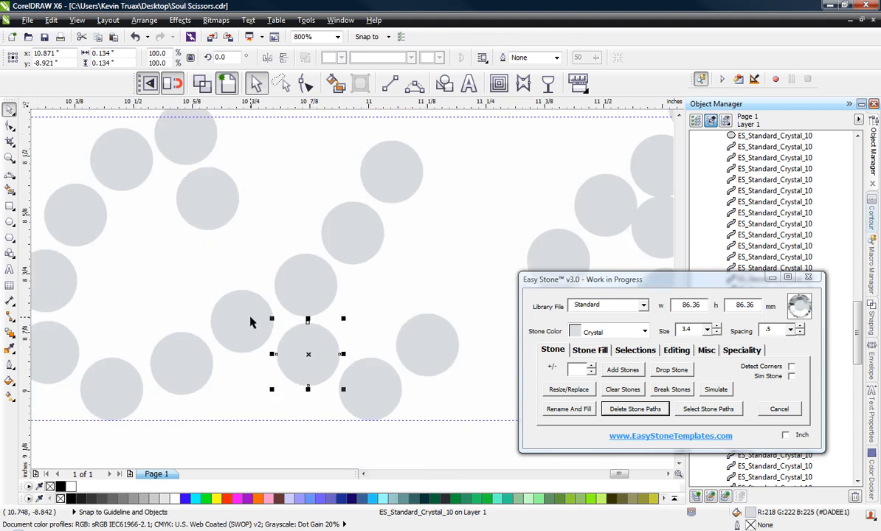
{"action": "scroll", "coordinate": [251, 323], "scroll_direction": "up", "scroll_amount": 2}
{"action": "mouse_move", "coordinate": [250, 322]}
{"action": "left_mouse_down"}
{"action": "mouse_move", "coordinate": [242, 330]}
{"action": "mouse_move", "coordinate": [267, 316]}
{"action": "left_mouse_up"}
{"action": "scroll", "coordinate": [329, 303], "scroll_direction": "down", "scroll_amount": 2}
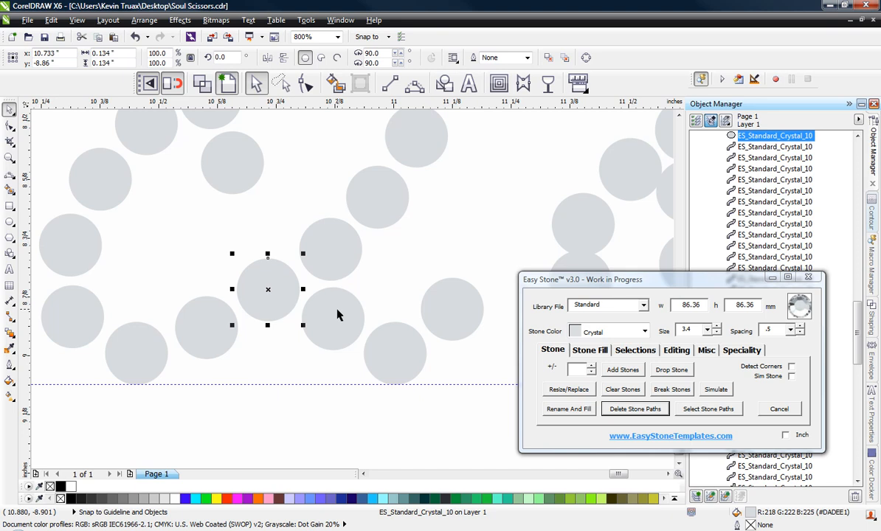
Place a duplicate stone above the i's stem, over the upper guideline, as its dot.
{"action": "left_click_drag", "start_coordinate": [337, 315], "coordinate": [420, 177]}
{"action": "scroll", "coordinate": [340, 315], "scroll_direction": "up", "scroll_amount": 1}
{"action": "scroll", "coordinate": [338, 308], "scroll_direction": "down", "scroll_amount": 2}
{"action": "left_click", "coordinate": [399, 149]}
{"action": "scroll", "coordinate": [382, 251], "scroll_direction": "up", "scroll_amount": 1}
{"action": "left_click", "coordinate": [278, 164]}
{"action": "scroll", "coordinate": [263, 162], "scroll_direction": "down", "scroll_amount": 1}
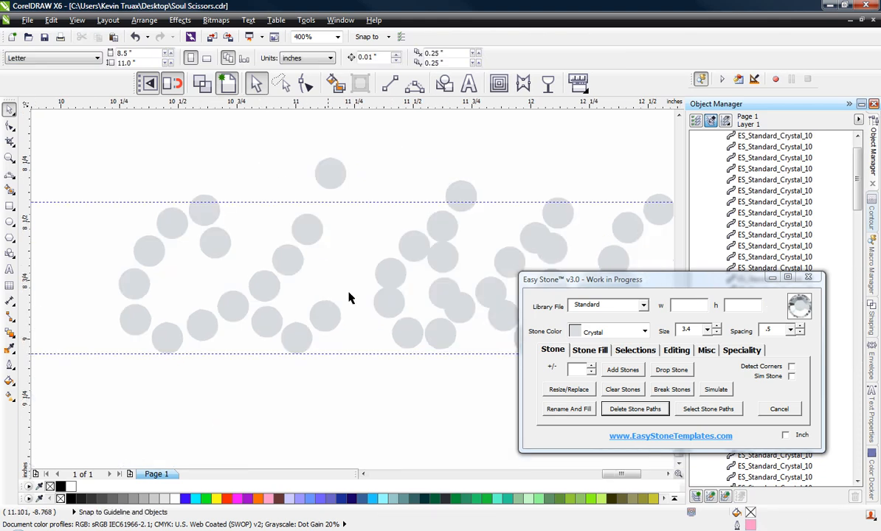
Delete all stones of the second lowercase s, keeping the first s.
{"action": "scroll", "coordinate": [350, 298], "scroll_direction": "down", "scroll_amount": 1}
{"action": "scroll", "coordinate": [370, 291], "scroll_direction": "up", "scroll_amount": 1}
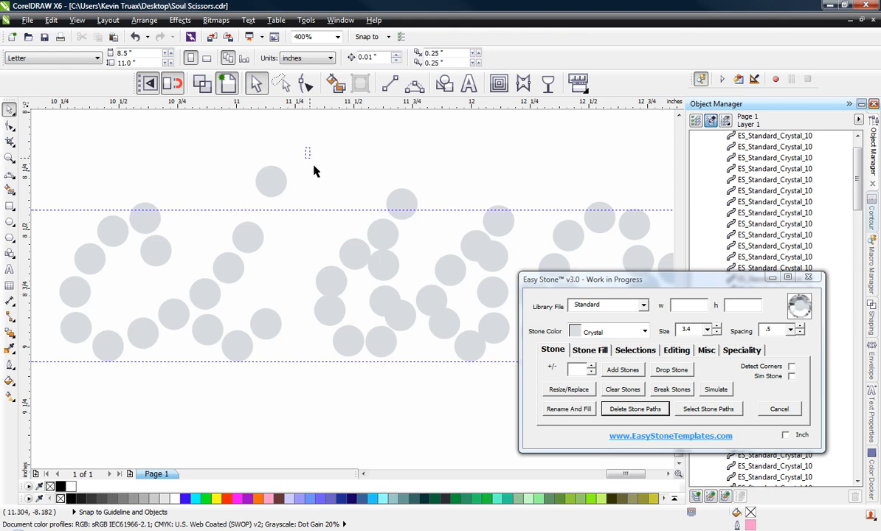
{"action": "scroll", "coordinate": [411, 212], "scroll_direction": "down", "scroll_amount": 1}
{"action": "scroll", "coordinate": [457, 220], "scroll_direction": "up", "scroll_amount": 1}
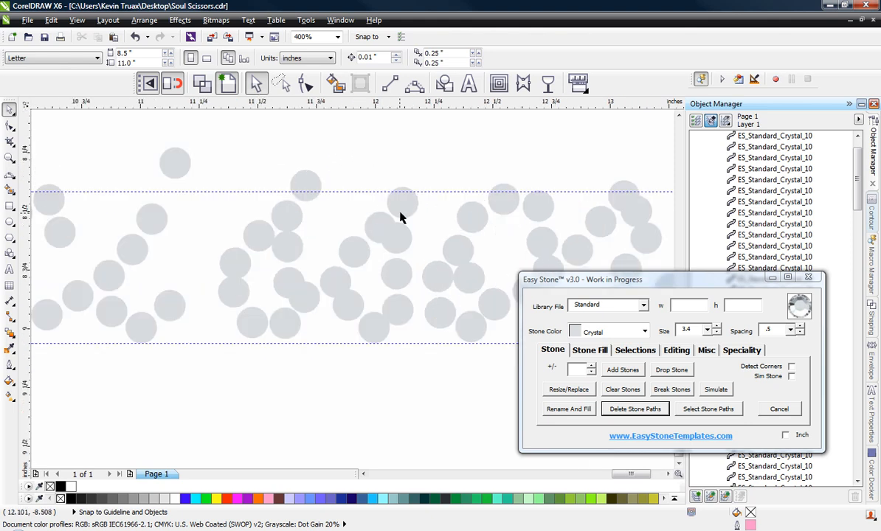
{"action": "left_click", "coordinate": [401, 207]}
{"action": "key", "text": "Delete"}
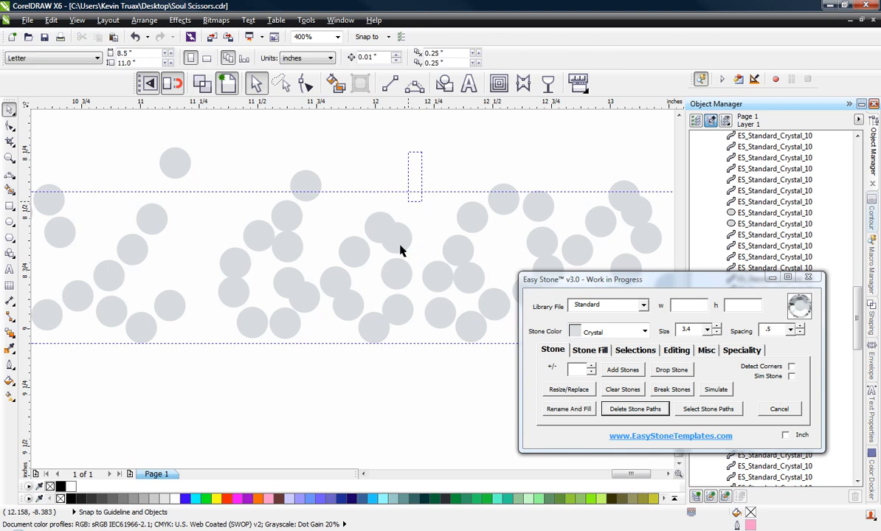
{"action": "left_click_drag", "start_coordinate": [329, 360], "coordinate": [316, 367]}
{"action": "key", "text": "Delete"}
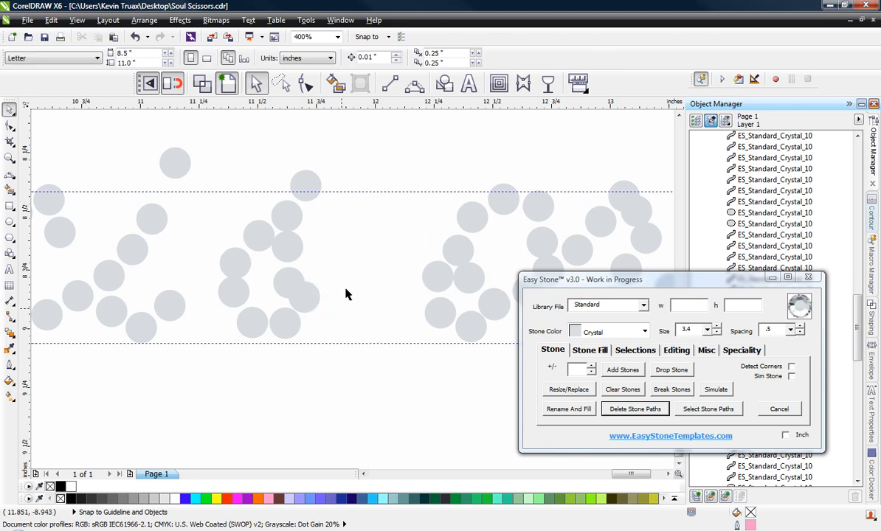
Delete all stones of the word's last s and of the o, keeping the r between them.
{"action": "scroll", "coordinate": [387, 225], "scroll_direction": "down", "scroll_amount": 1}
{"action": "scroll", "coordinate": [350, 200], "scroll_direction": "down", "scroll_amount": 1}
{"action": "scroll", "coordinate": [447, 198], "scroll_direction": "up", "scroll_amount": 1}
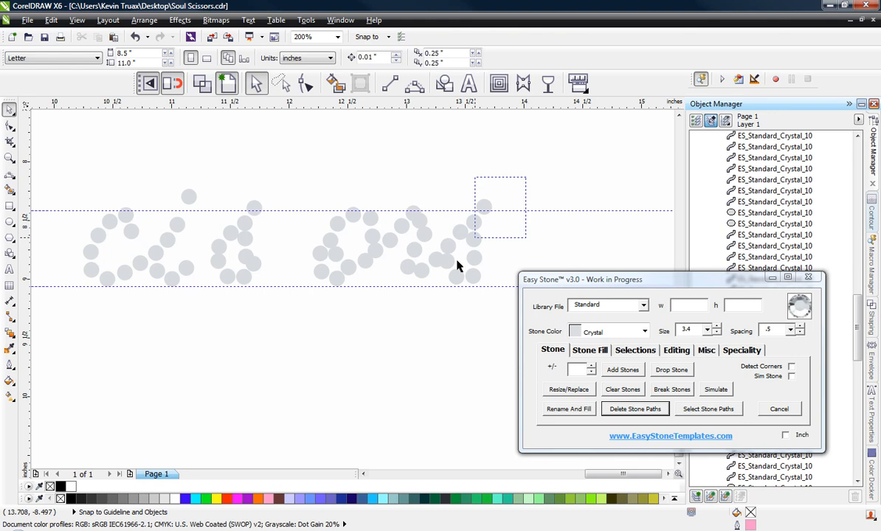
{"action": "left_click_drag", "start_coordinate": [438, 304], "coordinate": [439, 304]}
{"action": "key", "text": "Delete"}
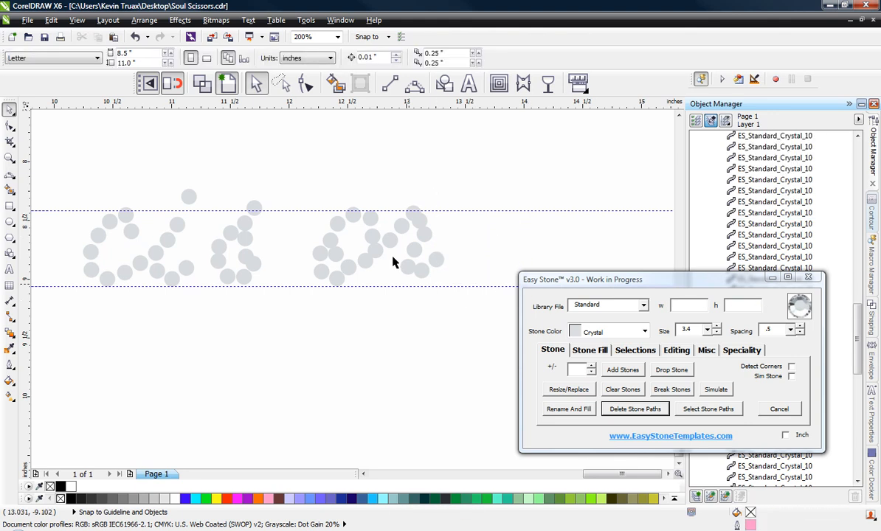
{"action": "left_click_drag", "start_coordinate": [388, 330], "coordinate": [381, 332]}
{"action": "key", "text": "Delete"}
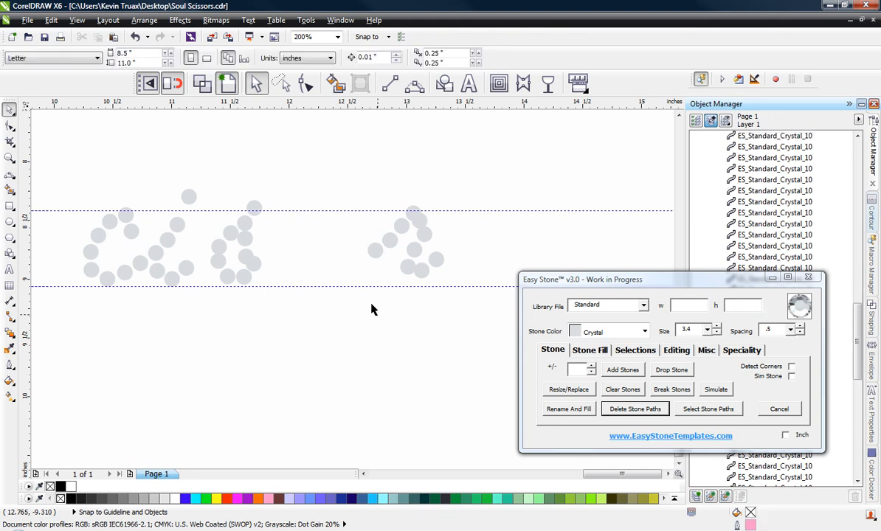
Move all stones of the remaining s left toward the i and add a duplicate stone connecting the i's tail to it.
{"action": "scroll", "coordinate": [394, 235], "scroll_direction": "up", "scroll_amount": 4}
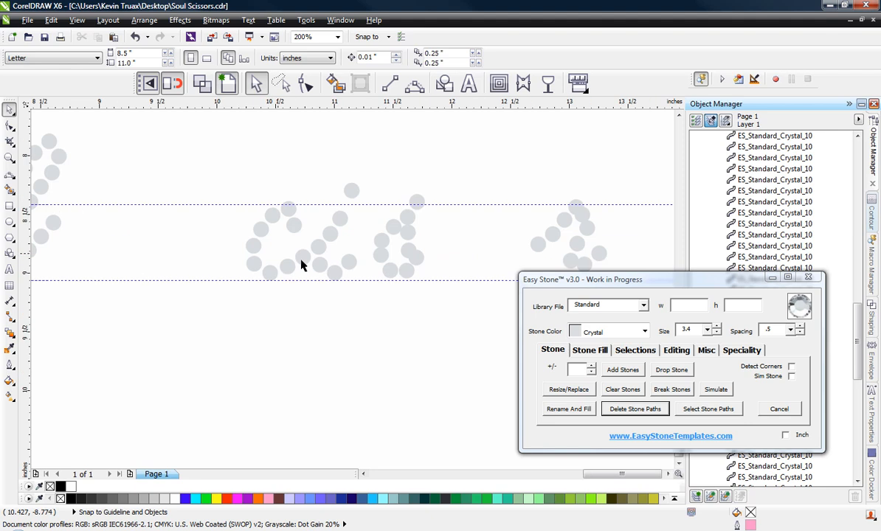
{"action": "scroll", "coordinate": [381, 245], "scroll_direction": "down", "scroll_amount": 1}
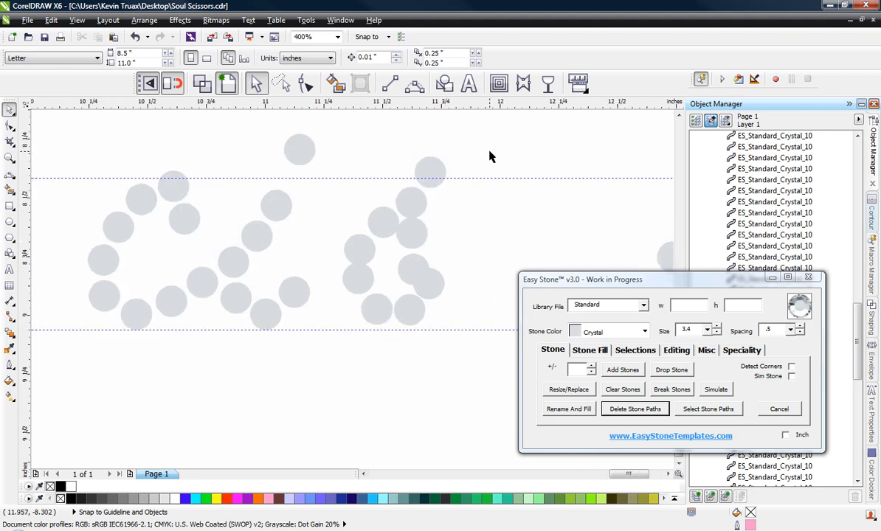
{"action": "left_click_drag", "start_coordinate": [489, 152], "coordinate": [338, 354]}
{"action": "scroll", "coordinate": [337, 255], "scroll_direction": "up", "scroll_amount": 2}
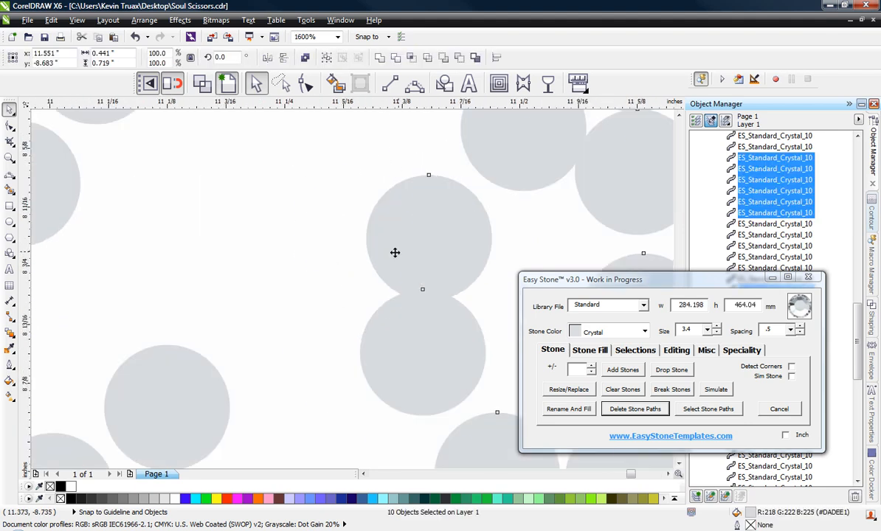
{"action": "left_click_drag", "start_coordinate": [395, 252], "coordinate": [286, 341]}
{"action": "left_click", "coordinate": [257, 279]}
{"action": "scroll", "coordinate": [320, 323], "scroll_direction": "down", "scroll_amount": 1}
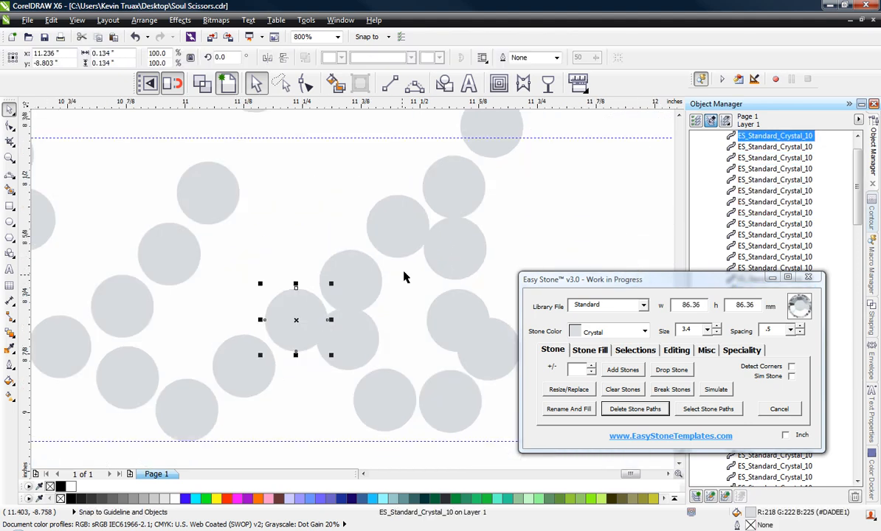
Select all stones of the s and shift them slightly up and right to clear the connecting stone.
{"action": "scroll", "coordinate": [341, 286], "scroll_direction": "down", "scroll_amount": 1}
{"action": "left_click_drag", "start_coordinate": [444, 145], "coordinate": [288, 380]}
{"action": "scroll", "coordinate": [332, 324], "scroll_direction": "up", "scroll_amount": 1}
{"action": "scroll", "coordinate": [334, 325], "scroll_direction": "up", "scroll_amount": 1}
{"action": "left_click_drag", "start_coordinate": [356, 323], "coordinate": [364, 311]}
{"action": "scroll", "coordinate": [335, 267], "scroll_direction": "down", "scroll_amount": 2}
{"action": "scroll", "coordinate": [403, 346], "scroll_direction": "up", "scroll_amount": 1}
Select the s's five lower stones and move them slightly down and right, away from its upper part.
{"action": "left_click", "coordinate": [384, 337]}
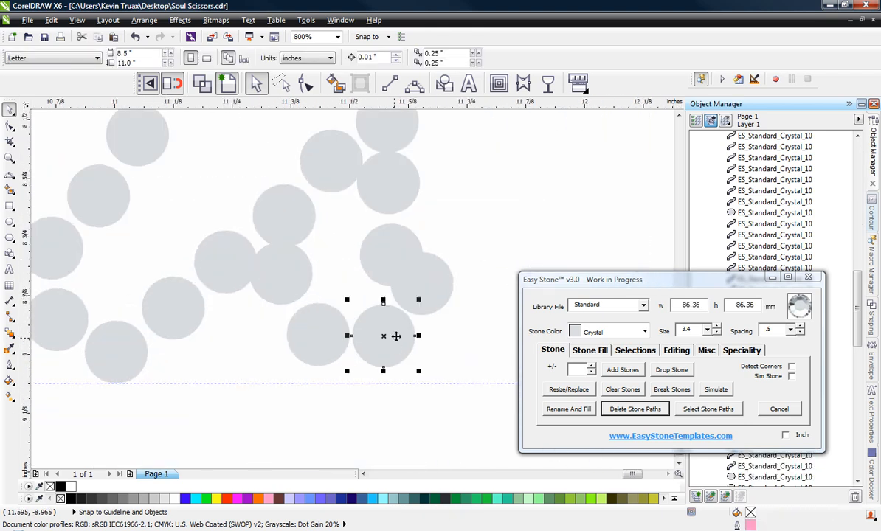
{"action": "left_click", "coordinate": [392, 264], "text": "shift"}
{"action": "left_click", "coordinate": [327, 335], "text": "shift"}
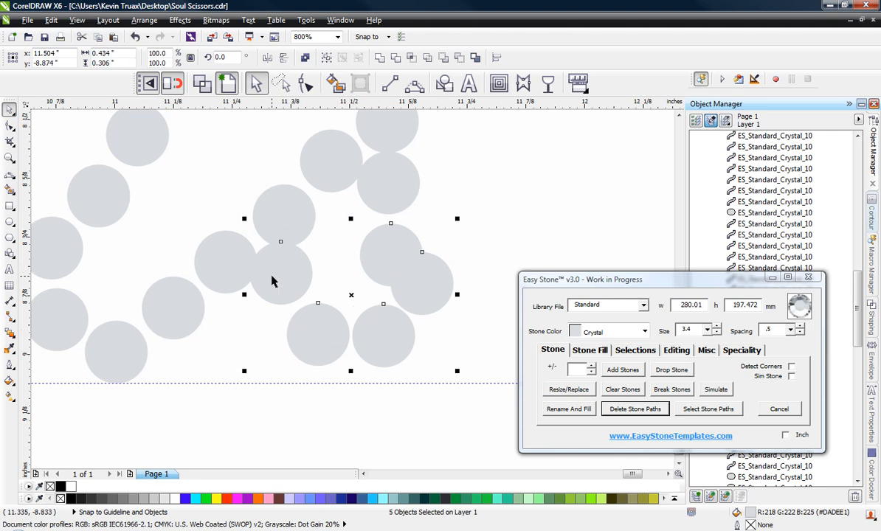
{"action": "scroll", "coordinate": [272, 281], "scroll_direction": "up", "scroll_amount": 1}
{"action": "left_click_drag", "start_coordinate": [296, 273], "coordinate": [317, 305]}
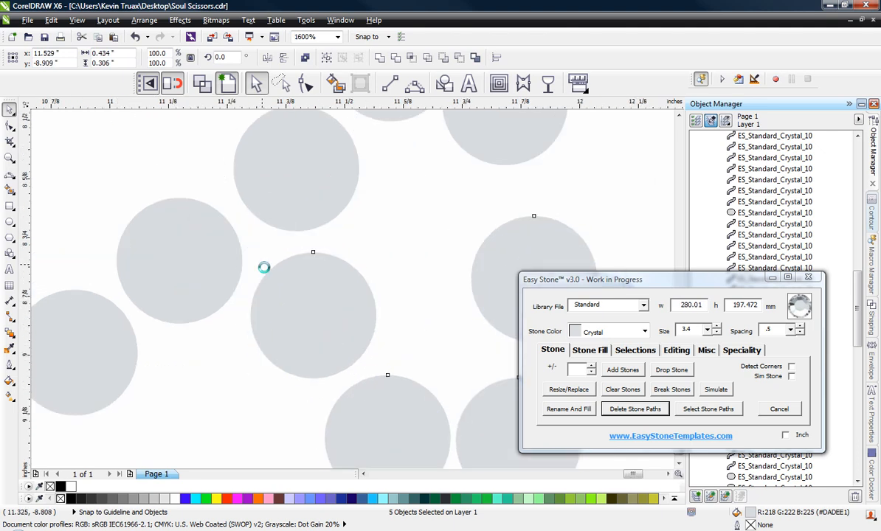
Reposition the stones on the s's lower-right curve one by one to even their gaps along the bottom guideline.
{"action": "scroll", "coordinate": [264, 267], "scroll_direction": "down", "scroll_amount": 1}
{"action": "left_click", "coordinate": [394, 424]}
{"action": "left_click_drag", "start_coordinate": [407, 268], "coordinate": [441, 222]}
{"action": "scroll", "coordinate": [439, 291], "scroll_direction": "up", "scroll_amount": 1}
{"action": "scroll", "coordinate": [353, 286], "scroll_direction": "down", "scroll_amount": 1}
{"action": "scroll", "coordinate": [393, 194], "scroll_direction": "up", "scroll_amount": 1}
{"action": "scroll", "coordinate": [220, 178], "scroll_direction": "down", "scroll_amount": 1}
{"action": "scroll", "coordinate": [338, 297], "scroll_direction": "up", "scroll_amount": 1}
{"action": "left_click_drag", "start_coordinate": [343, 332], "coordinate": [349, 342]}
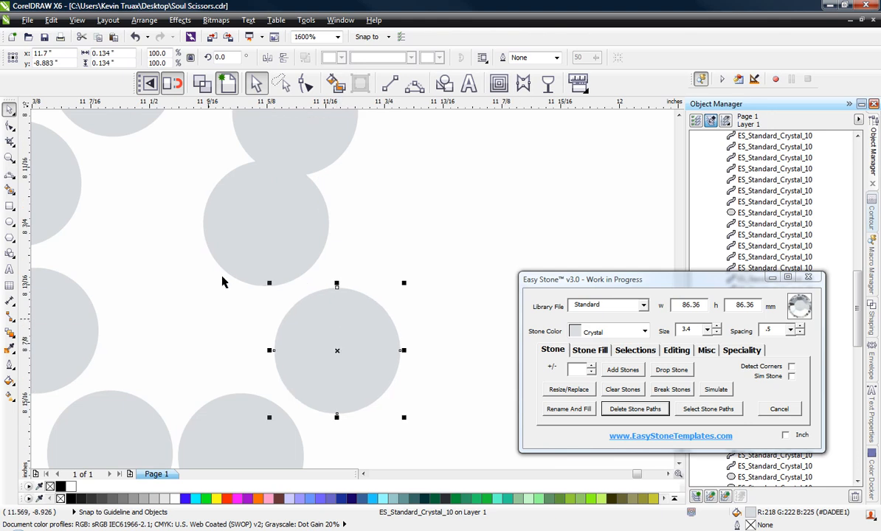
{"action": "scroll", "coordinate": [223, 282], "scroll_direction": "down", "scroll_amount": 1}
{"action": "scroll", "coordinate": [245, 370], "scroll_direction": "up", "scroll_amount": 1}
{"action": "mouse_move", "coordinate": [246, 370]}
{"action": "left_mouse_down"}
{"action": "mouse_move", "coordinate": [250, 361]}
{"action": "mouse_move", "coordinate": [250, 372]}
{"action": "left_mouse_up"}
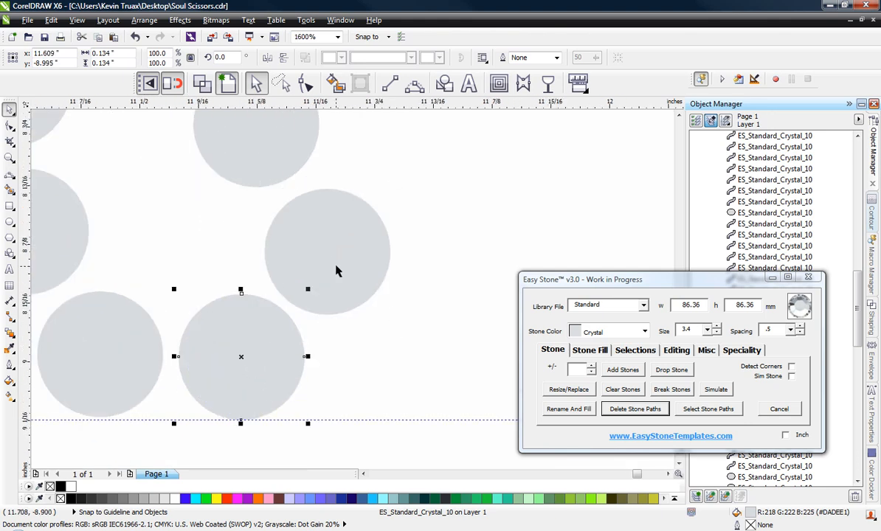
{"action": "left_click_drag", "start_coordinate": [335, 271], "coordinate": [329, 278]}
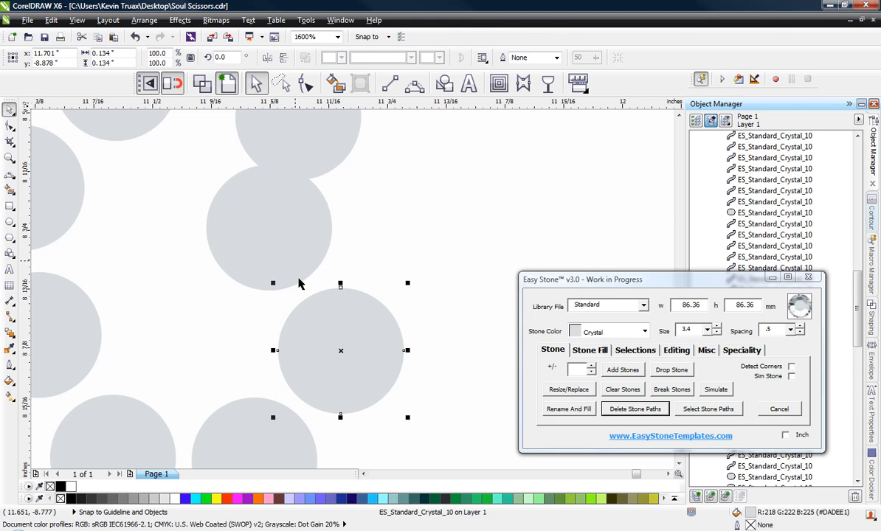
Select the s's three uppermost stones and move them slightly up and left toward the top guideline.
{"action": "scroll", "coordinate": [299, 282], "scroll_direction": "down", "scroll_amount": 2}
{"action": "scroll", "coordinate": [273, 243], "scroll_direction": "down", "scroll_amount": 2}
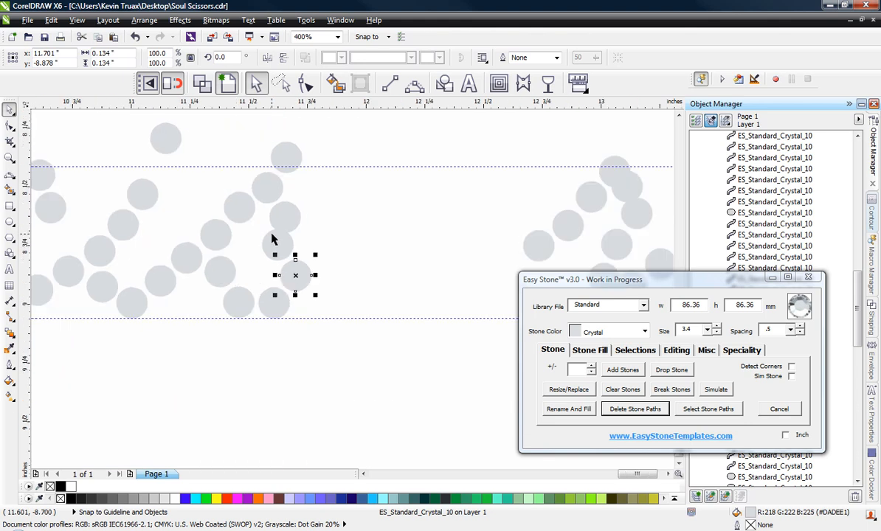
{"action": "scroll", "coordinate": [243, 171], "scroll_direction": "up", "scroll_amount": 2}
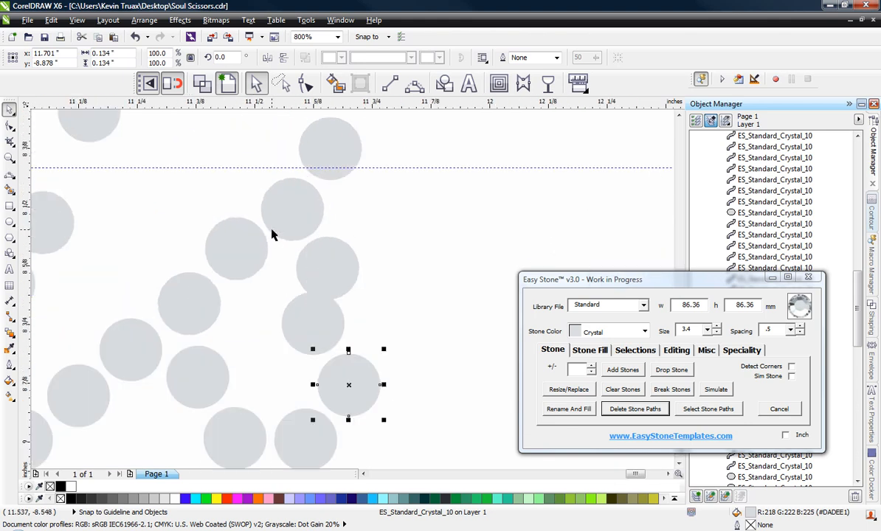
{"action": "left_click", "coordinate": [246, 221]}
{"action": "left_click", "coordinate": [292, 205], "text": "shift"}
{"action": "left_click", "coordinate": [336, 149], "text": "shift"}
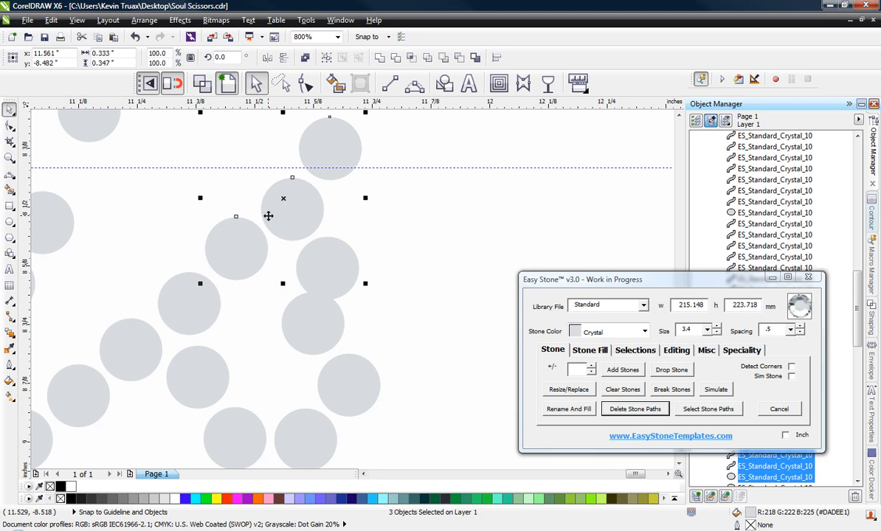
{"action": "scroll", "coordinate": [268, 215], "scroll_direction": "up", "scroll_amount": 1}
{"action": "left_click_drag", "start_coordinate": [269, 214], "coordinate": [293, 198]}
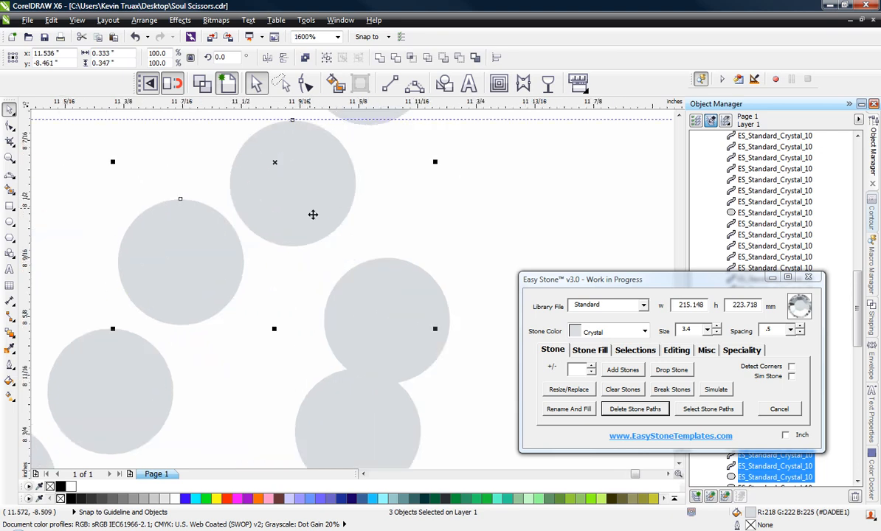
Move the next stone down the s's left diagonal slightly up and left to even its gap.
{"action": "scroll", "coordinate": [312, 215], "scroll_direction": "down", "scroll_amount": 1}
{"action": "left_click", "coordinate": [437, 213]}
{"action": "scroll", "coordinate": [157, 285], "scroll_direction": "up", "scroll_amount": 1}
{"action": "left_click_drag", "start_coordinate": [222, 321], "coordinate": [202, 310]}
{"action": "scroll", "coordinate": [319, 325], "scroll_direction": "down", "scroll_amount": 1}
Reposition the overlapping stones on the s's right side to separate them and even the spacing of the curve.
{"action": "left_click", "coordinate": [376, 366]}
{"action": "scroll", "coordinate": [295, 398], "scroll_direction": "up", "scroll_amount": 1}
{"action": "left_click_drag", "start_coordinate": [297, 399], "coordinate": [299, 391]}
{"action": "scroll", "coordinate": [299, 391], "scroll_direction": "down", "scroll_amount": 1}
{"action": "scroll", "coordinate": [357, 227], "scroll_direction": "up", "scroll_amount": 1}
{"action": "left_click_drag", "start_coordinate": [380, 222], "coordinate": [355, 192]}
{"action": "mouse_move", "coordinate": [269, 292]}
{"action": "left_mouse_down"}
{"action": "mouse_move", "coordinate": [248, 301]}
{"action": "mouse_move", "coordinate": [291, 299]}
{"action": "mouse_move", "coordinate": [282, 295]}
{"action": "left_mouse_up"}
{"action": "scroll", "coordinate": [271, 296], "scroll_direction": "down", "scroll_amount": 1}
{"action": "scroll", "coordinate": [374, 306], "scroll_direction": "up", "scroll_amount": 1}
{"action": "left_click", "coordinate": [325, 243]}
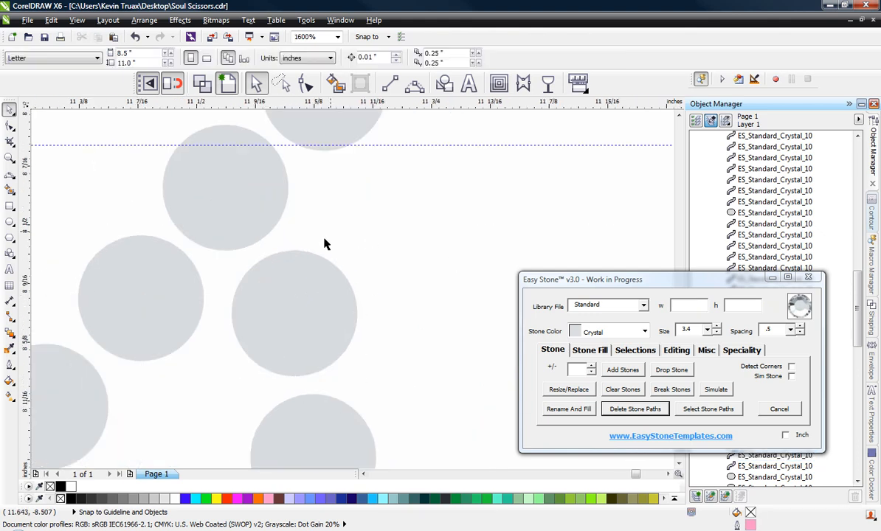
Duplicate all stones of the s with its connecting stone and place the copy to its right between the guidelines.
{"action": "scroll", "coordinate": [325, 243], "scroll_direction": "down", "scroll_amount": 1}
{"action": "scroll", "coordinate": [315, 309], "scroll_direction": "down", "scroll_amount": 1}
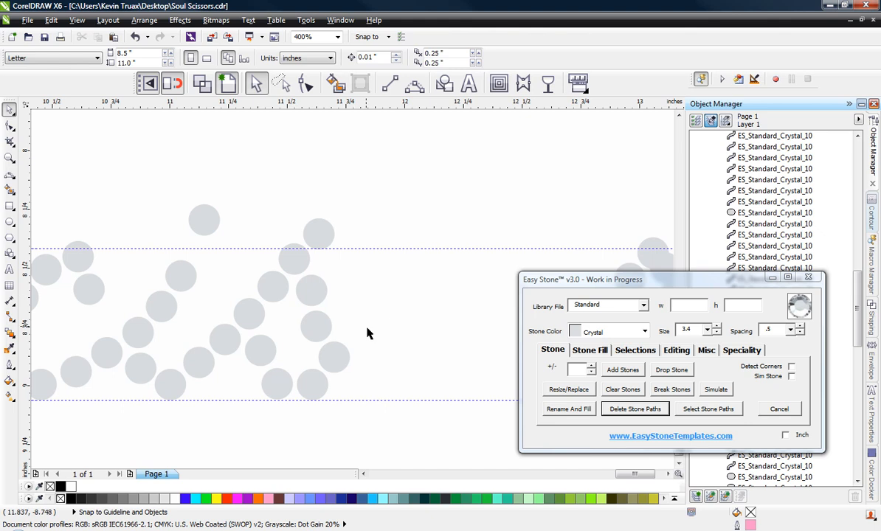
{"action": "scroll", "coordinate": [299, 209], "scroll_direction": "down", "scroll_amount": 1}
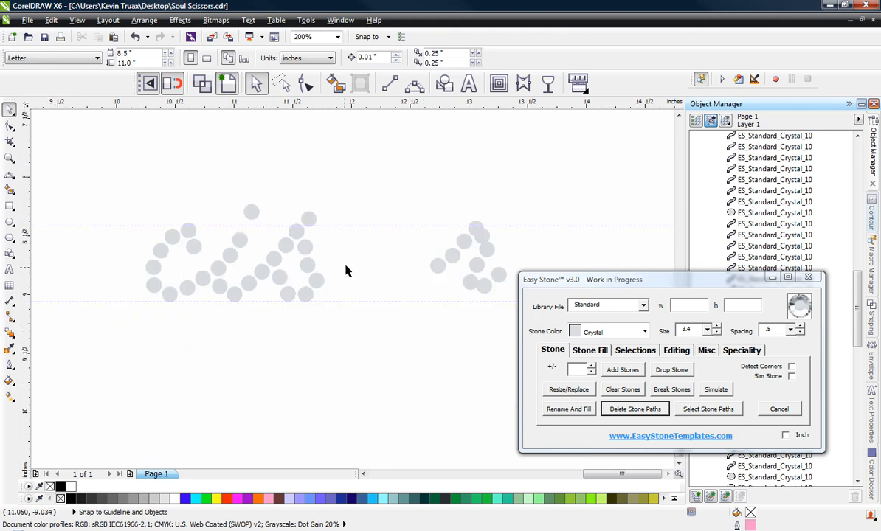
{"action": "left_click_drag", "start_coordinate": [338, 280], "coordinate": [251, 331]}
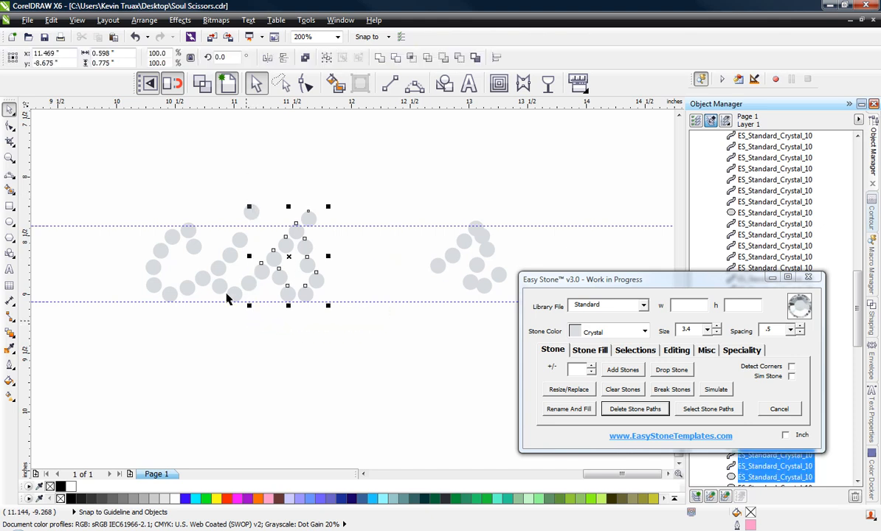
{"action": "left_click_drag", "start_coordinate": [250, 283], "coordinate": [335, 290]}
{"action": "scroll", "coordinate": [339, 303], "scroll_direction": "up", "scroll_amount": 2}
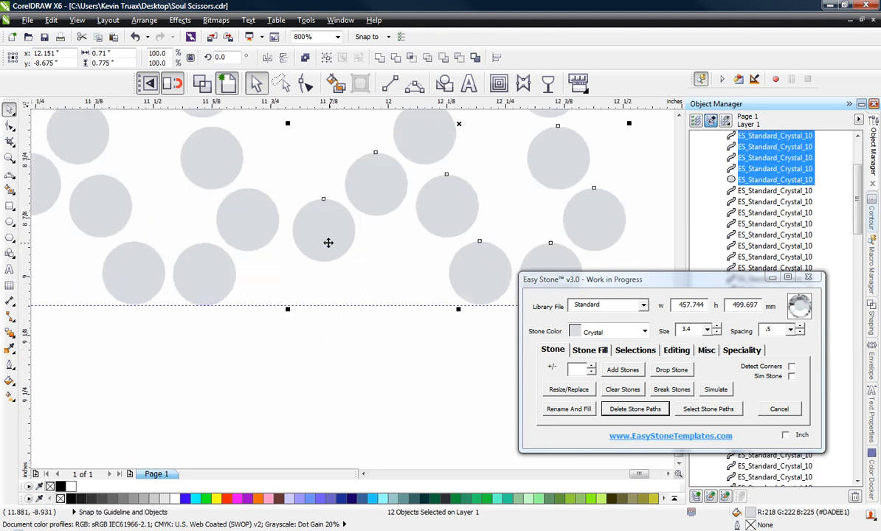
Move the copied s and its connecting stone slightly left so the stone joins it to the first s's tail.
{"action": "left_click_drag", "start_coordinate": [328, 243], "coordinate": [321, 269]}
{"action": "key", "text": "ctrl+z"}
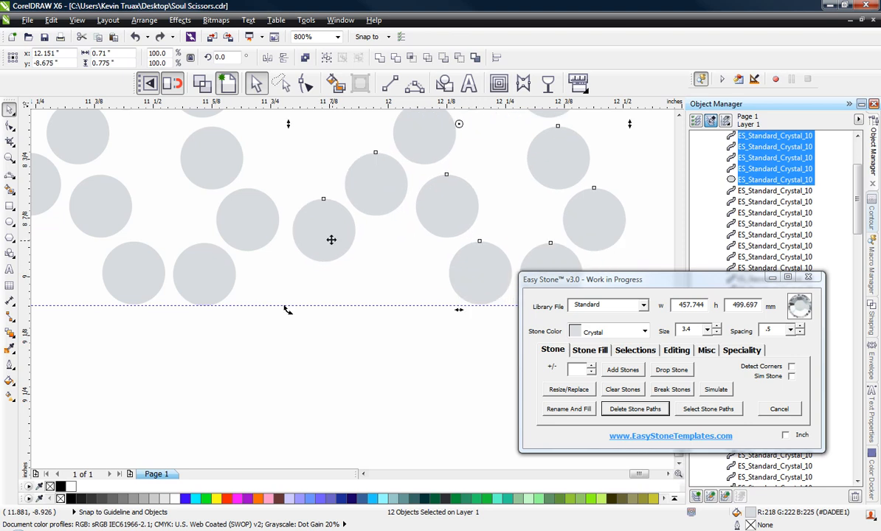
{"action": "left_click", "coordinate": [331, 239], "text": "shift"}
{"action": "left_click_drag", "start_coordinate": [374, 192], "coordinate": [318, 243]}
{"action": "left_click", "coordinate": [332, 229]}
{"action": "scroll", "coordinate": [334, 247], "scroll_direction": "up", "scroll_amount": 1}
{"action": "scroll", "coordinate": [291, 242], "scroll_direction": "down", "scroll_amount": 2}
{"action": "left_click", "coordinate": [281, 311]}
{"action": "scroll", "coordinate": [281, 310], "scroll_direction": "down", "scroll_amount": 1}
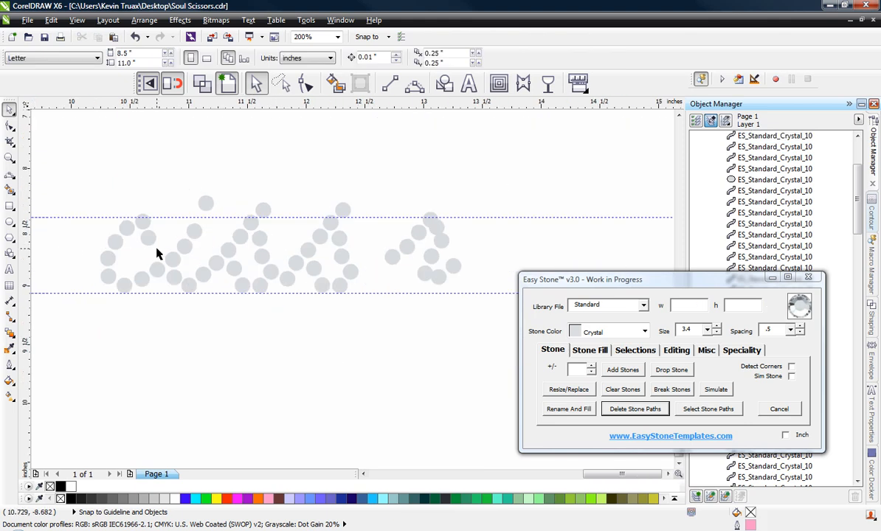
Select all stones of the r and move them right to make room for the o.
{"action": "scroll", "coordinate": [368, 216], "scroll_direction": "right", "scroll_amount": 2}
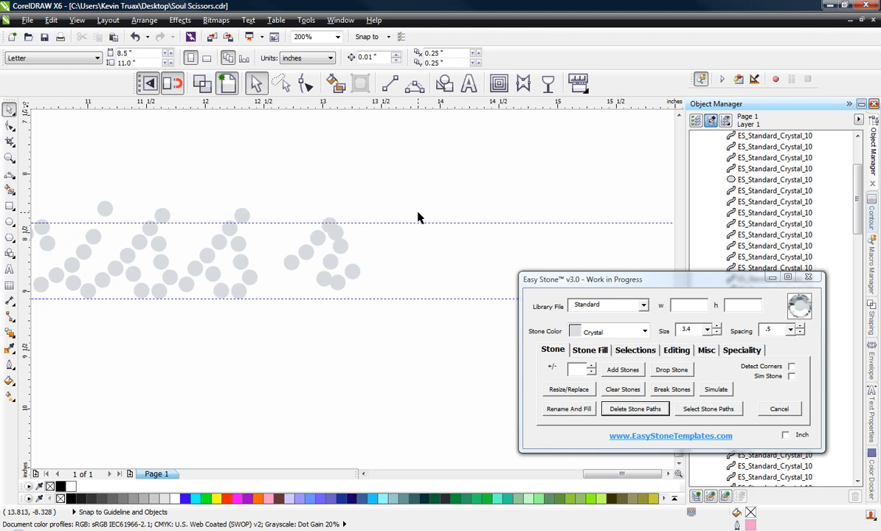
{"action": "left_click_drag", "start_coordinate": [384, 246], "coordinate": [253, 311]}
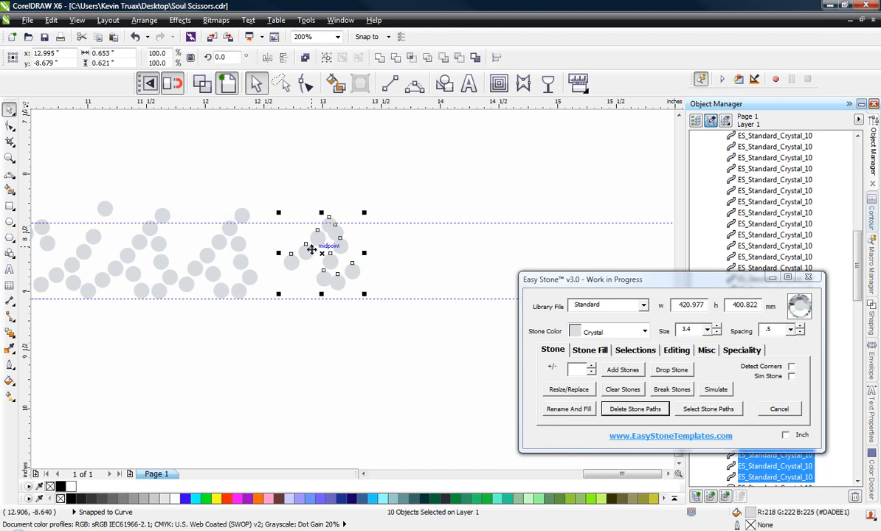
{"action": "left_click_drag", "start_coordinate": [312, 249], "coordinate": [463, 251]}
{"action": "left_click", "coordinate": [410, 183]}
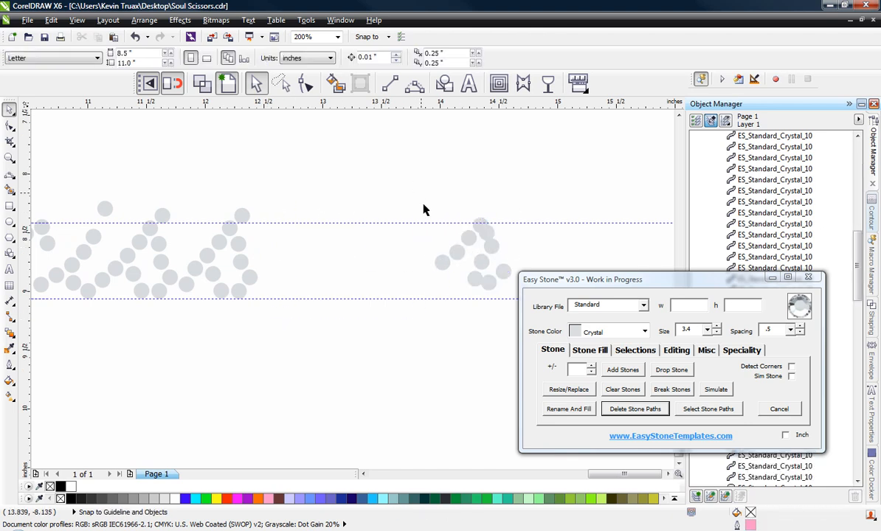
Duplicate the o of Soul and place the copy between the second s and the r on the guidelines.
{"action": "scroll", "coordinate": [423, 204], "scroll_direction": "down", "scroll_amount": 2}
{"action": "scroll", "coordinate": [238, 210], "scroll_direction": "up", "scroll_amount": 2}
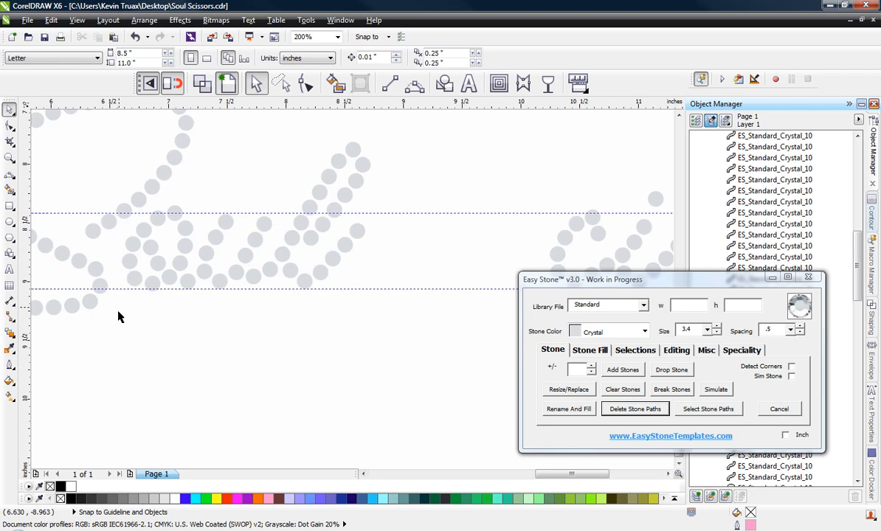
{"action": "left_click_drag", "start_coordinate": [208, 192], "coordinate": [207, 193]}
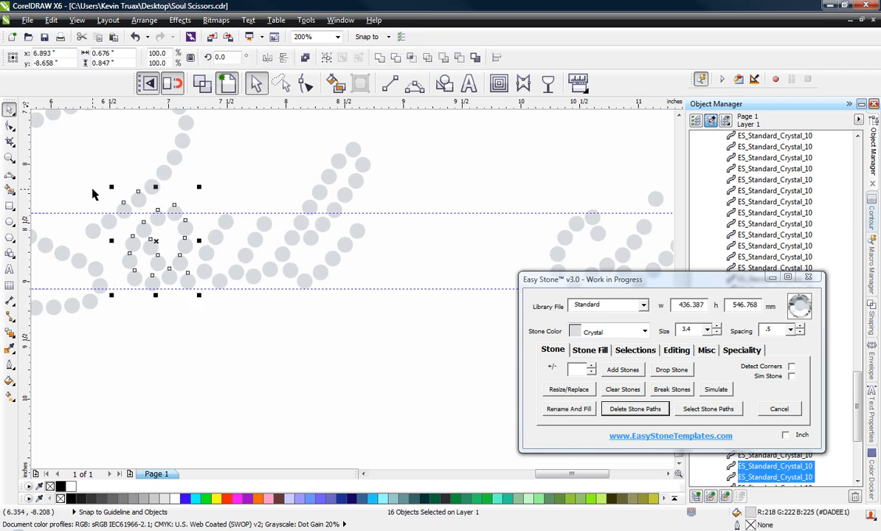
{"action": "scroll", "coordinate": [81, 209], "scroll_direction": "down", "scroll_amount": 1}
{"action": "left_click_drag", "start_coordinate": [111, 221], "coordinate": [468, 247]}
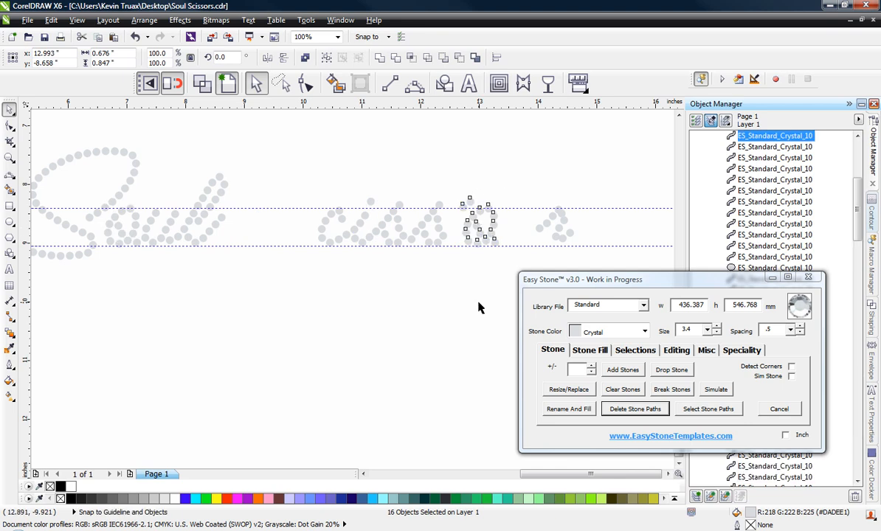
Delete the two extra stones copied above the o.
{"action": "scroll", "coordinate": [487, 213], "scroll_direction": "up", "scroll_amount": 2}
{"action": "left_click", "coordinate": [437, 174]}
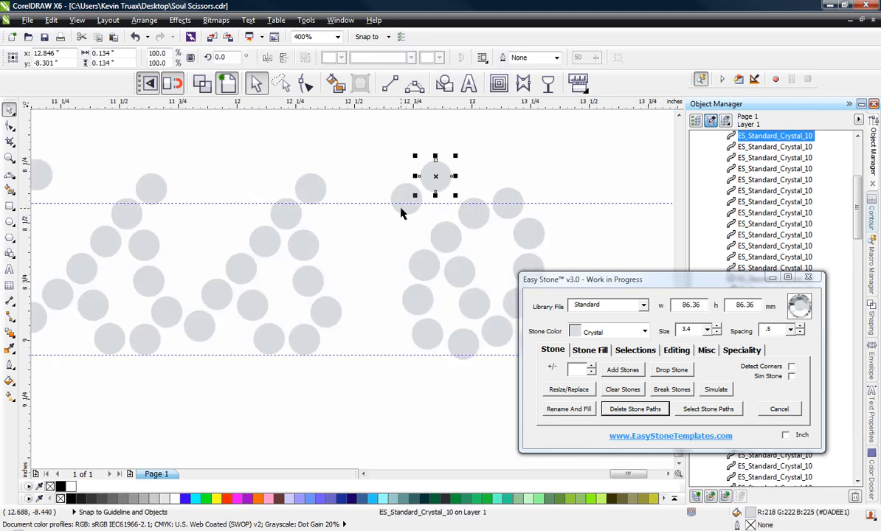
{"action": "left_click", "coordinate": [405, 164]}
Move the o's stones left toward the second s and add a duplicate stone connecting the s's tail to it.
{"action": "scroll", "coordinate": [350, 161], "scroll_direction": "down", "scroll_amount": 1}
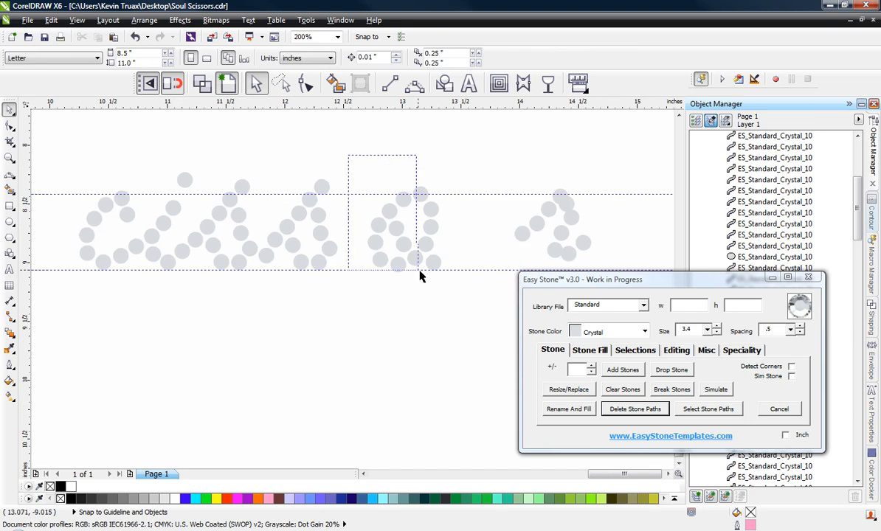
{"action": "left_click_drag", "start_coordinate": [419, 276], "coordinate": [364, 290]}
{"action": "scroll", "coordinate": [385, 268], "scroll_direction": "up", "scroll_amount": 2}
{"action": "left_click", "coordinate": [294, 284]}
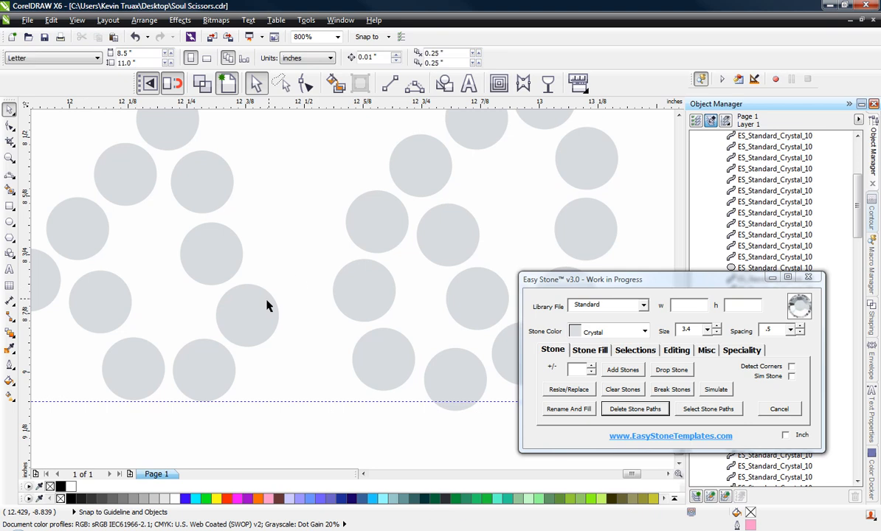
{"action": "left_click_drag", "start_coordinate": [267, 307], "coordinate": [321, 338]}
{"action": "left_click", "coordinate": [253, 204]}
{"action": "scroll", "coordinate": [254, 204], "scroll_direction": "down", "scroll_amount": 1}
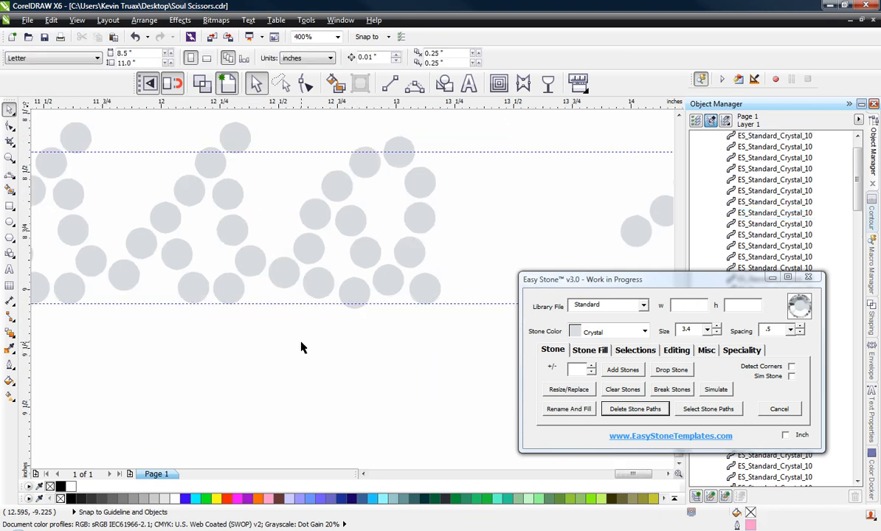
Try to shift the o's stones slightly right and raise the stone connecting it to the second s.
{"action": "scroll", "coordinate": [301, 348], "scroll_direction": "down", "scroll_amount": 1}
{"action": "scroll", "coordinate": [313, 304], "scroll_direction": "up", "scroll_amount": 1}
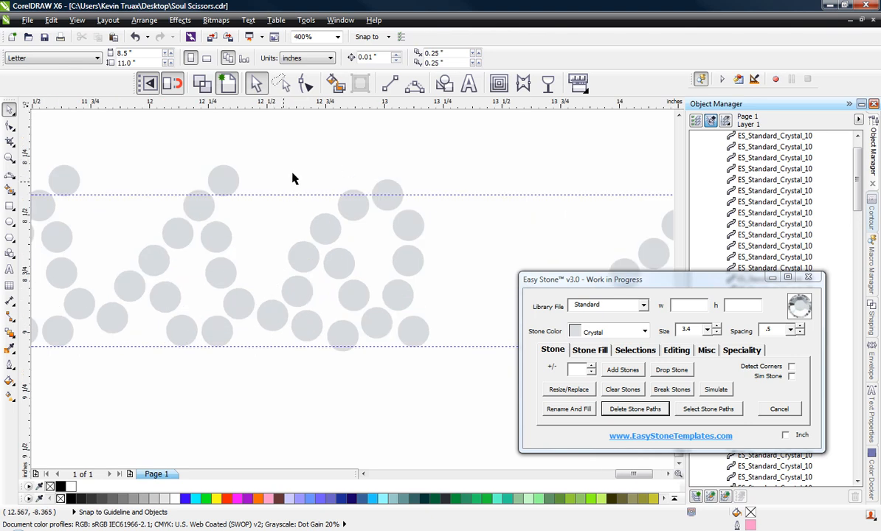
{"action": "left_click_drag", "start_coordinate": [391, 322], "coordinate": [454, 378]}
{"action": "scroll", "coordinate": [308, 299], "scroll_direction": "up", "scroll_amount": 1}
{"action": "left_click_drag", "start_coordinate": [327, 301], "coordinate": [341, 301]}
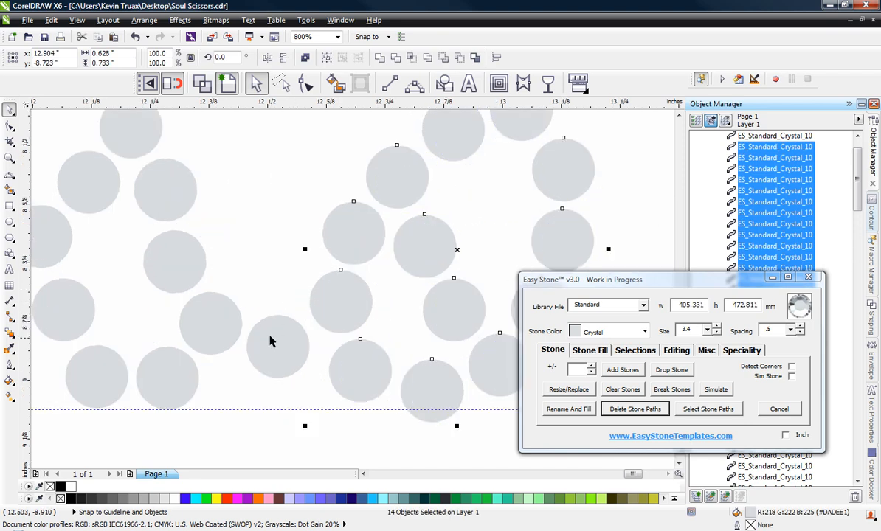
{"action": "left_click_drag", "start_coordinate": [273, 327], "coordinate": [271, 314]}
{"action": "scroll", "coordinate": [267, 207], "scroll_direction": "down", "scroll_amount": 1}
{"action": "left_click", "coordinate": [293, 195]}
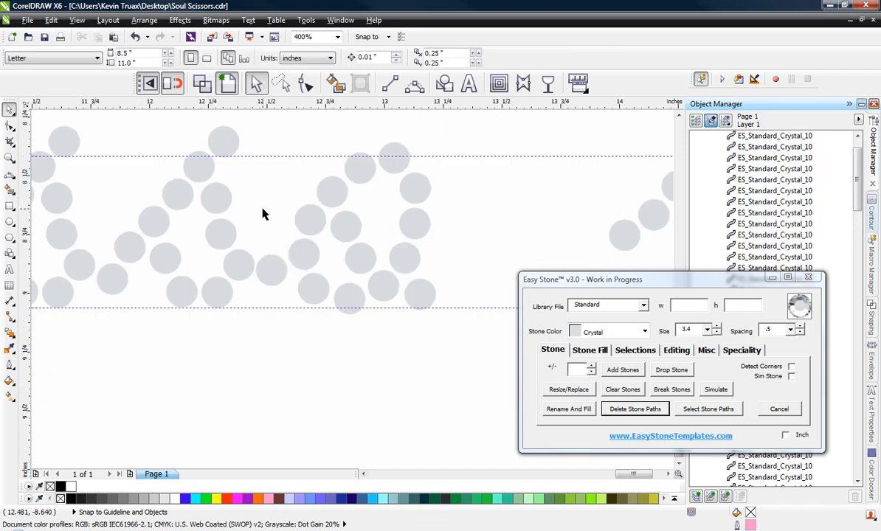
Undo the last moves of the connecting stone and the o.
{"action": "scroll", "coordinate": [249, 186], "scroll_direction": "down", "scroll_amount": 1}
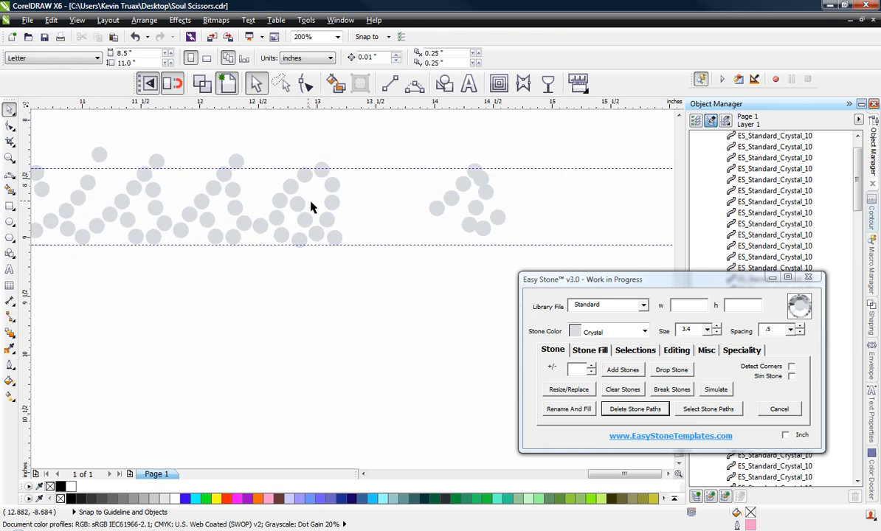
{"action": "scroll", "coordinate": [310, 203], "scroll_direction": "down", "scroll_amount": 1}
{"action": "scroll", "coordinate": [275, 198], "scroll_direction": "up", "scroll_amount": 2}
{"action": "key", "text": "ctrl+z"}
{"action": "key", "text": "ctrl+z"}
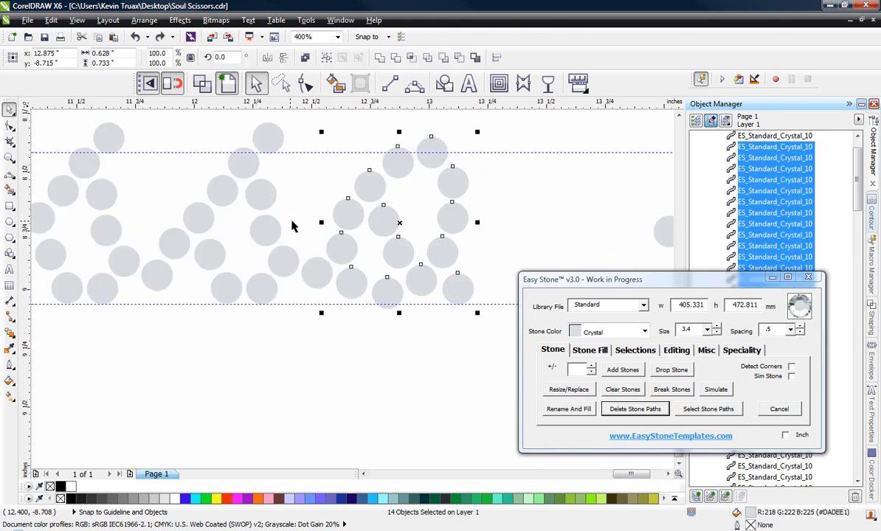
{"action": "left_click", "coordinate": [302, 216]}
{"action": "scroll", "coordinate": [320, 226], "scroll_direction": "down", "scroll_amount": 1}
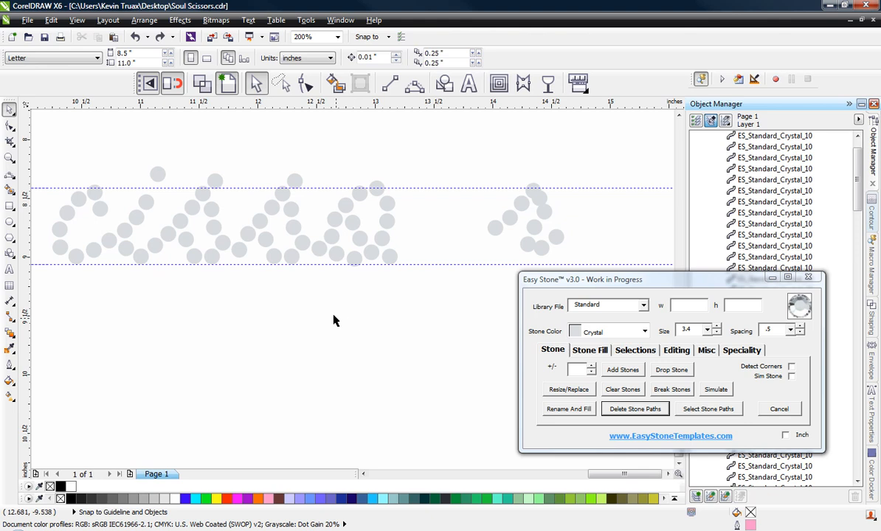
Select all ten stones of the r and move them left, close to the o.
{"action": "scroll", "coordinate": [333, 315], "scroll_direction": "down", "scroll_amount": 1}
{"action": "scroll", "coordinate": [377, 286], "scroll_direction": "up", "scroll_amount": 1}
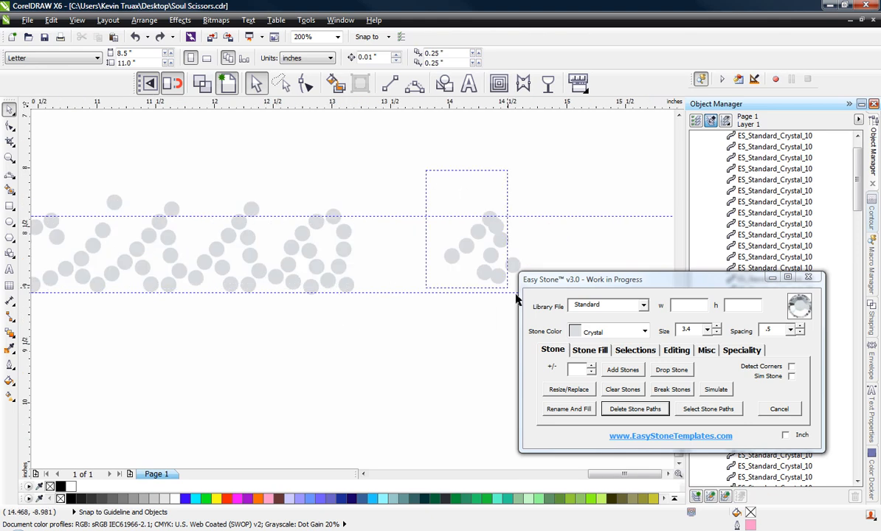
{"action": "left_click_drag", "start_coordinate": [516, 298], "coordinate": [516, 299]}
{"action": "left_click_drag", "start_coordinate": [464, 246], "coordinate": [386, 271]}
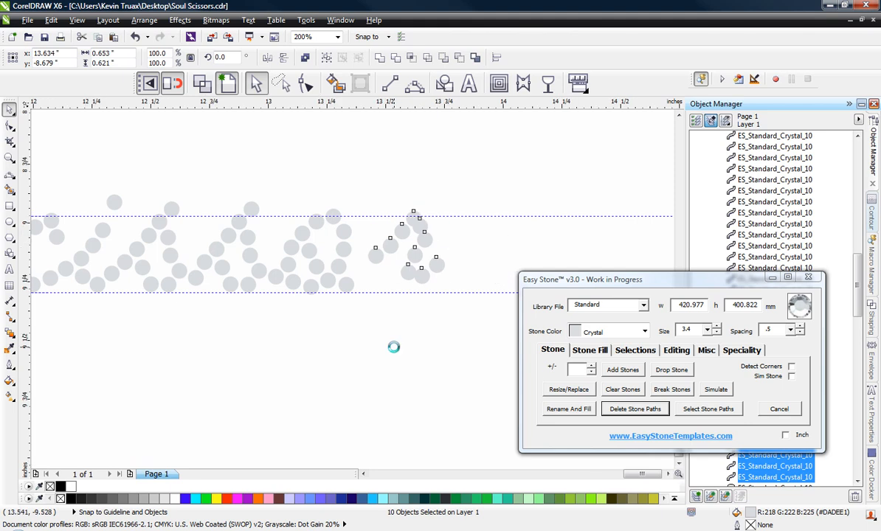
Add a duplicate stone between the o's tail and the r's first stone to connect the two letters.
{"action": "scroll", "coordinate": [394, 346], "scroll_direction": "up", "scroll_amount": 1}
{"action": "scroll", "coordinate": [322, 151], "scroll_direction": "up", "scroll_amount": 1}
{"action": "left_click", "coordinate": [341, 202]}
{"action": "mouse_move", "coordinate": [378, 193]}
{"action": "left_mouse_down"}
{"action": "mouse_move", "coordinate": [331, 239]}
{"action": "mouse_move", "coordinate": [329, 273]}
{"action": "mouse_move", "coordinate": [384, 211]}
{"action": "left_mouse_up"}
{"action": "scroll", "coordinate": [308, 263], "scroll_direction": "up", "scroll_amount": 1}
{"action": "left_click_drag", "start_coordinate": [355, 267], "coordinate": [345, 279]}
Reposition the r's connecting and upstroke stones into an evenly spaced diagonal rising to the upper guideline.
{"action": "left_click", "coordinate": [453, 193]}
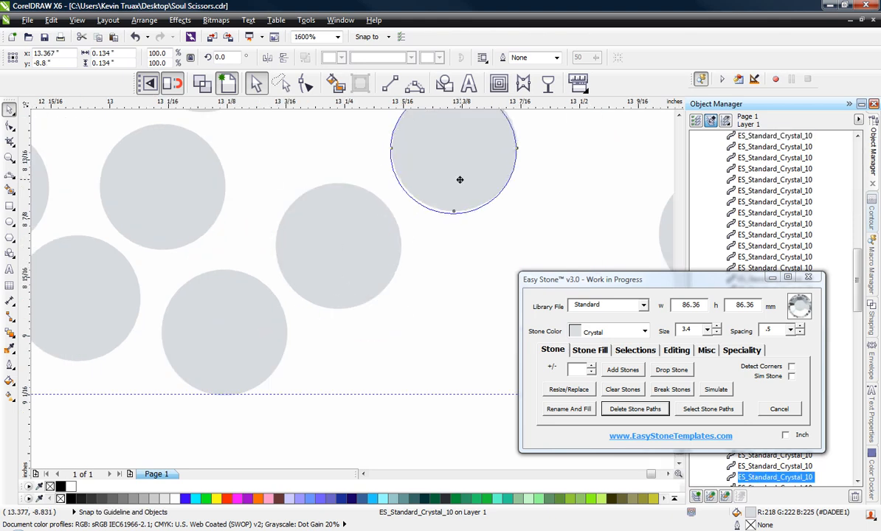
{"action": "scroll", "coordinate": [210, 306], "scroll_direction": "down", "scroll_amount": 2}
{"action": "scroll", "coordinate": [301, 213], "scroll_direction": "up", "scroll_amount": 1}
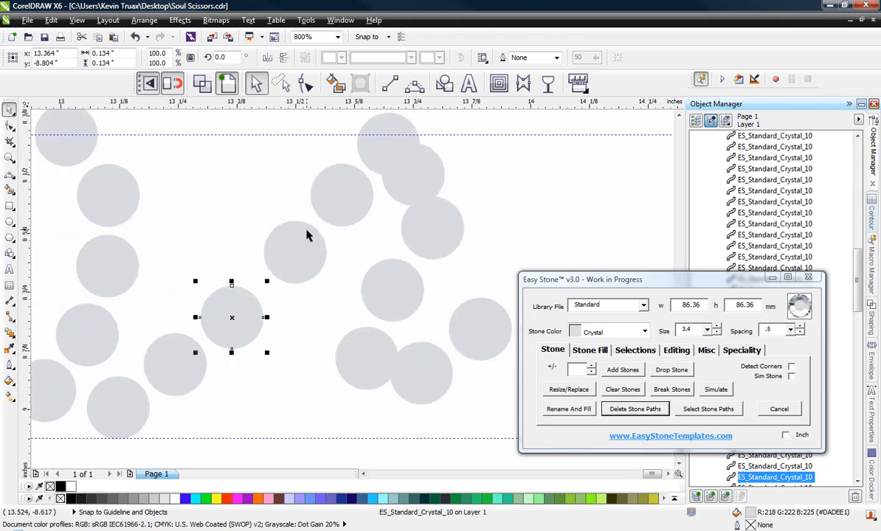
{"action": "left_click", "coordinate": [302, 236]}
{"action": "left_click_drag", "start_coordinate": [302, 236], "coordinate": [328, 212]}
{"action": "left_click", "coordinate": [379, 149]}
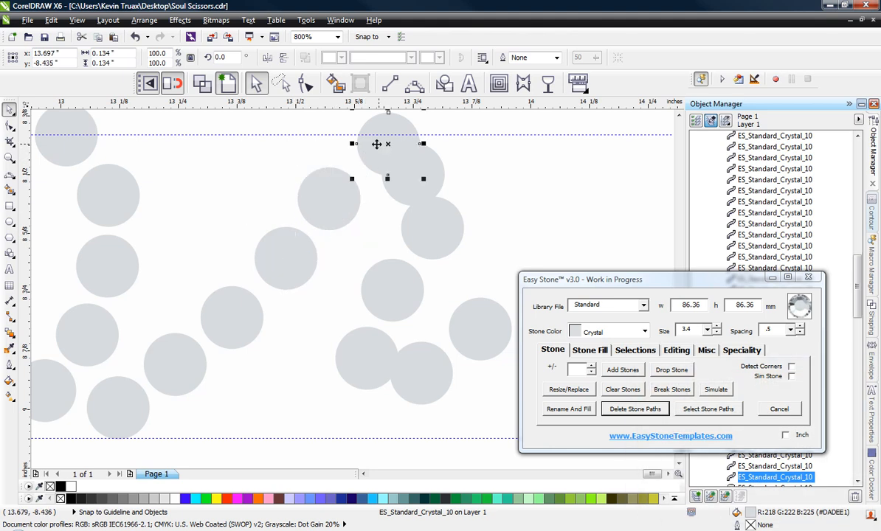
{"action": "scroll", "coordinate": [376, 147], "scroll_direction": "up", "scroll_amount": 1}
{"action": "left_click_drag", "start_coordinate": [376, 147], "coordinate": [332, 145]}
{"action": "left_click", "coordinate": [270, 245]}
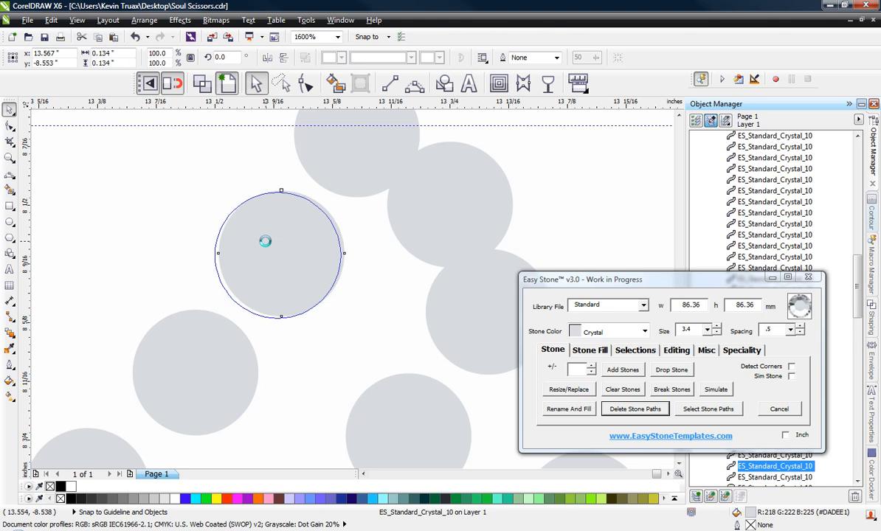
{"action": "scroll", "coordinate": [299, 309], "scroll_direction": "down", "scroll_amount": 1}
Adjust the r's peak stone and add a duplicate stone diagonally above it, over the upper guideline.
{"action": "left_click", "coordinate": [323, 190]}
{"action": "scroll", "coordinate": [322, 190], "scroll_direction": "up", "scroll_amount": 1}
{"action": "left_click_drag", "start_coordinate": [344, 216], "coordinate": [417, 124]}
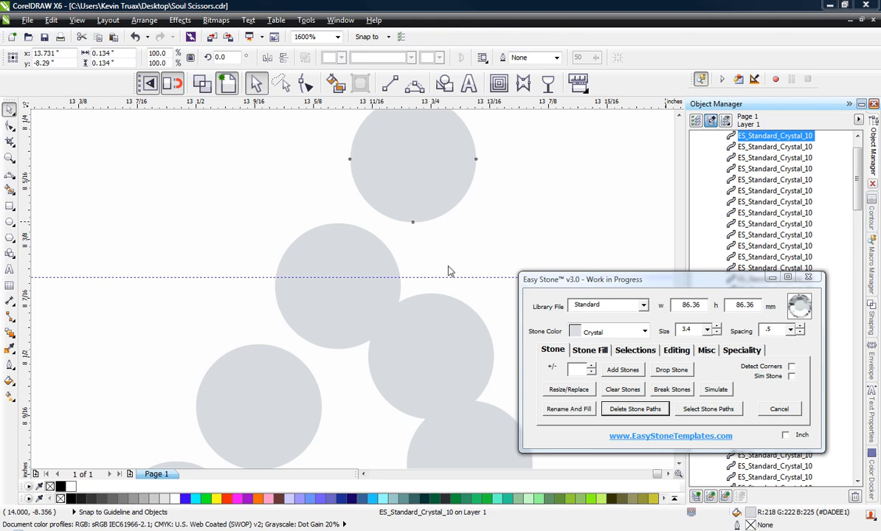
{"action": "scroll", "coordinate": [243, 222], "scroll_direction": "down", "scroll_amount": 1}
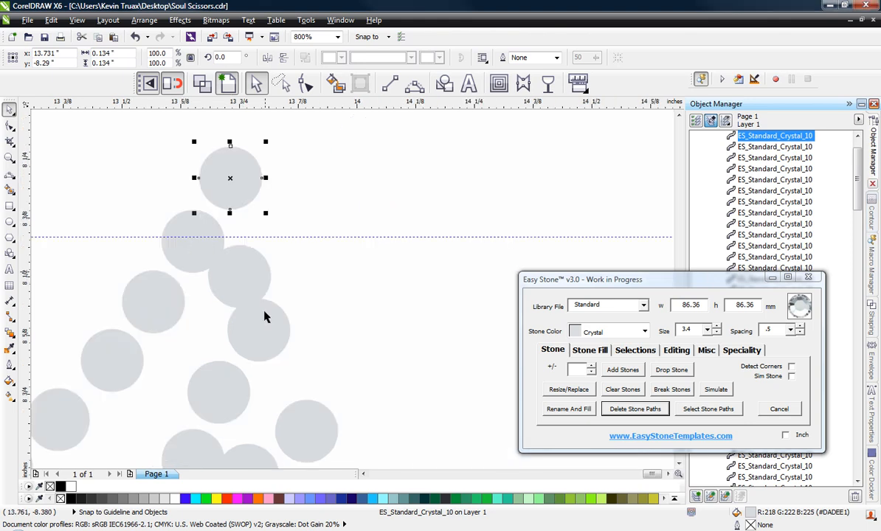
Select the six stones of the r's downstroke and tail and move them clear of the peak stone.
{"action": "left_click", "coordinate": [241, 300]}
{"action": "scroll", "coordinate": [372, 246], "scroll_direction": "down", "scroll_amount": 1}
{"action": "left_click", "coordinate": [313, 299], "text": "shift"}
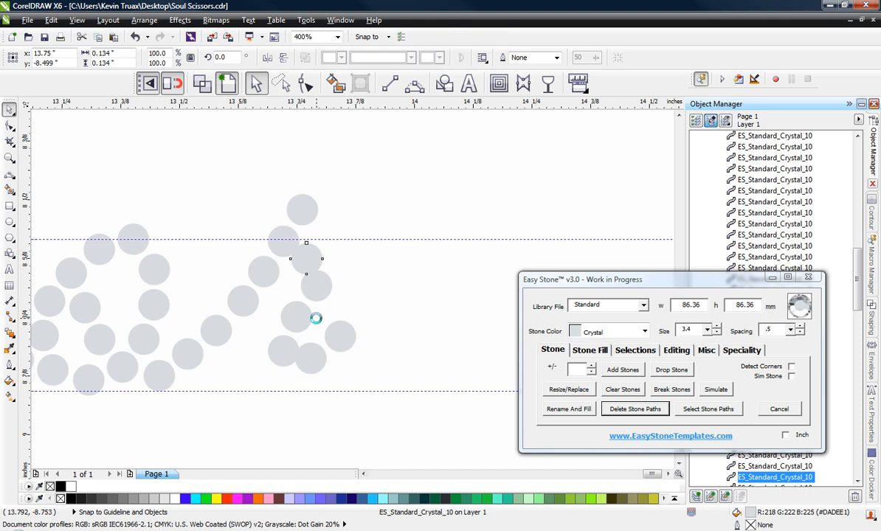
{"action": "scroll", "coordinate": [314, 317], "scroll_direction": "up", "scroll_amount": 1}
{"action": "left_click", "coordinate": [246, 385], "text": "shift"}
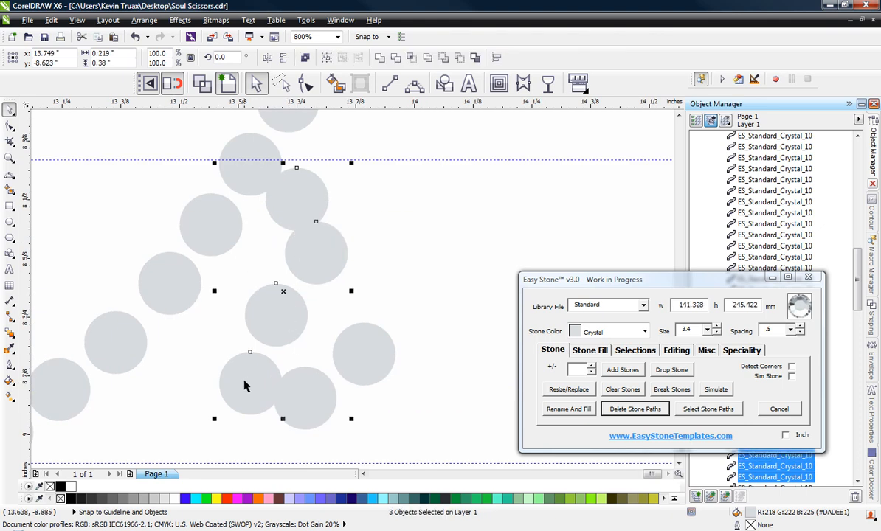
{"action": "left_click", "coordinate": [301, 404], "text": "shift"}
{"action": "left_click", "coordinate": [354, 332], "text": "shift"}
{"action": "scroll", "coordinate": [296, 209], "scroll_direction": "up", "scroll_amount": 1}
{"action": "left_click_drag", "start_coordinate": [304, 209], "coordinate": [299, 236]}
{"action": "scroll", "coordinate": [299, 236], "scroll_direction": "down", "scroll_amount": 1}
Select the r's lower five stones and move them down and right to separate them from the first downstroke stone.
{"action": "left_click", "coordinate": [344, 211]}
{"action": "left_click", "coordinate": [335, 276]}
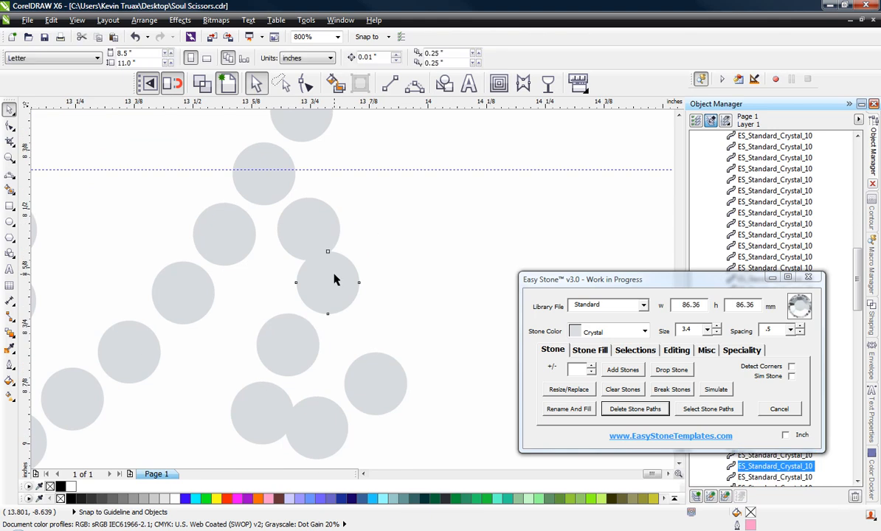
{"action": "left_click", "coordinate": [292, 344], "text": "shift"}
{"action": "left_click", "coordinate": [267, 415], "text": "shift"}
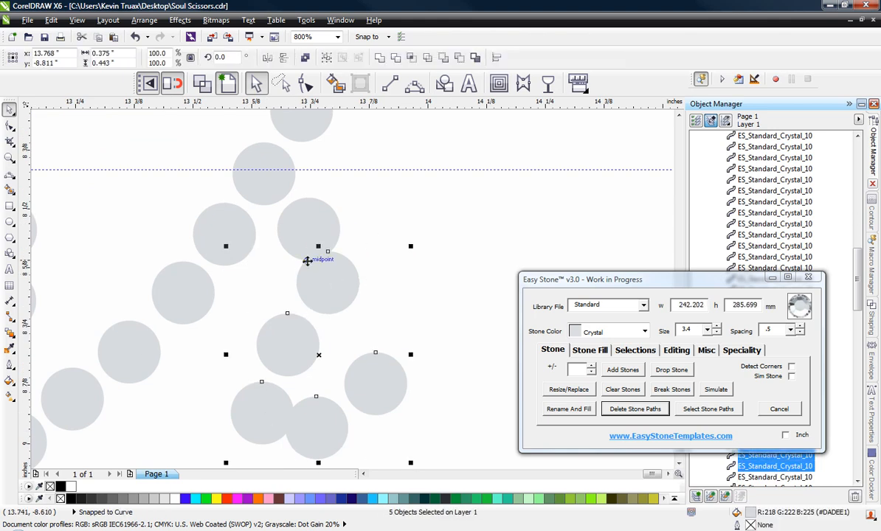
{"action": "scroll", "coordinate": [306, 260], "scroll_direction": "up", "scroll_amount": 1}
{"action": "left_click_drag", "start_coordinate": [356, 284], "coordinate": [379, 311]}
{"action": "scroll", "coordinate": [374, 214], "scroll_direction": "down", "scroll_amount": 1}
Separate the two overlapping stones at the base of the r and even out the spacing of its tail.
{"action": "left_click", "coordinate": [435, 246]}
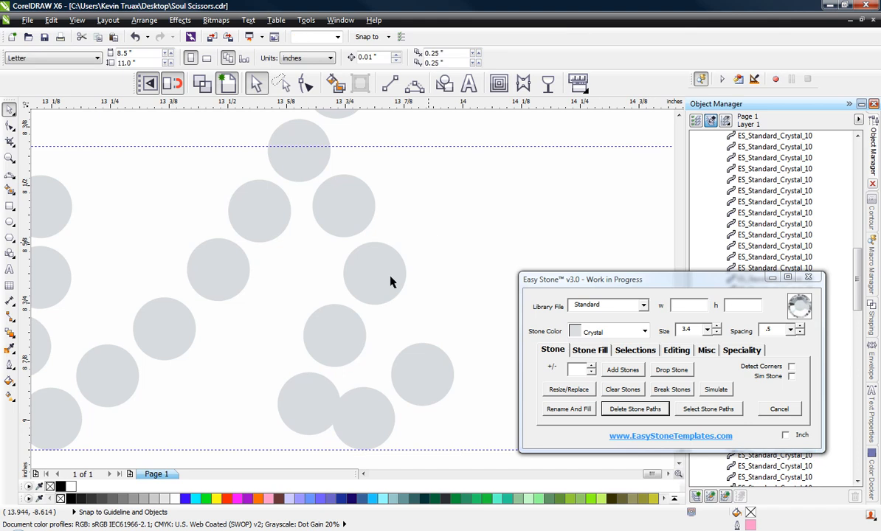
{"action": "scroll", "coordinate": [396, 429], "scroll_direction": "up", "scroll_amount": 1}
{"action": "left_click", "coordinate": [453, 357]}
{"action": "left_click", "coordinate": [326, 420], "text": "shift"}
{"action": "left_click_drag", "start_coordinate": [326, 420], "coordinate": [345, 438]}
{"action": "scroll", "coordinate": [321, 274], "scroll_direction": "down", "scroll_amount": 1}
{"action": "left_click_drag", "start_coordinate": [344, 337], "coordinate": [347, 340]}
{"action": "scroll", "coordinate": [354, 280], "scroll_direction": "down", "scroll_amount": 1}
{"action": "left_click", "coordinate": [361, 249]}
Select the stones of the s before the o and place a duplicate after the r.
{"action": "scroll", "coordinate": [369, 249], "scroll_direction": "down", "scroll_amount": 1}
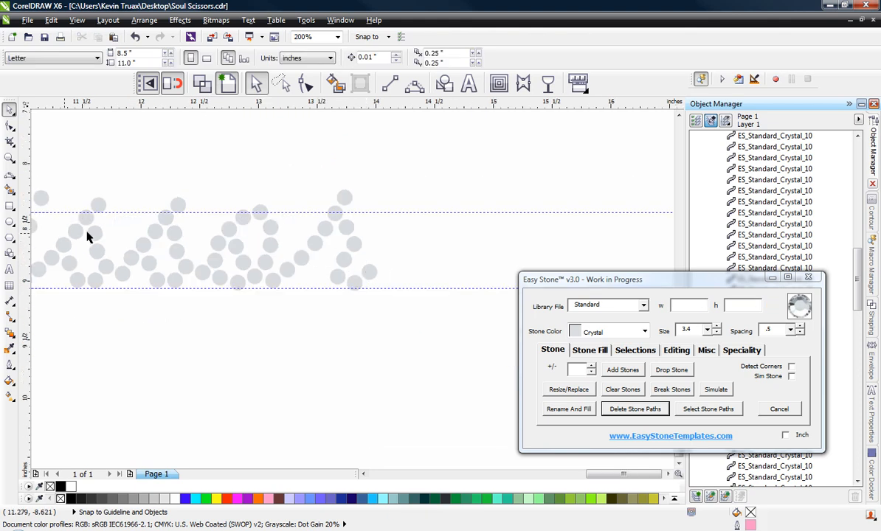
{"action": "left_click_drag", "start_coordinate": [165, 284], "coordinate": [201, 312]}
{"action": "left_click_drag", "start_coordinate": [161, 227], "coordinate": [410, 256]}
{"action": "left_click", "coordinate": [376, 355]}
Nudge the stone connecting the r's tail to the final s so its spacing is even.
{"action": "scroll", "coordinate": [361, 257], "scroll_direction": "up", "scroll_amount": 1}
{"action": "left_click", "coordinate": [379, 299]}
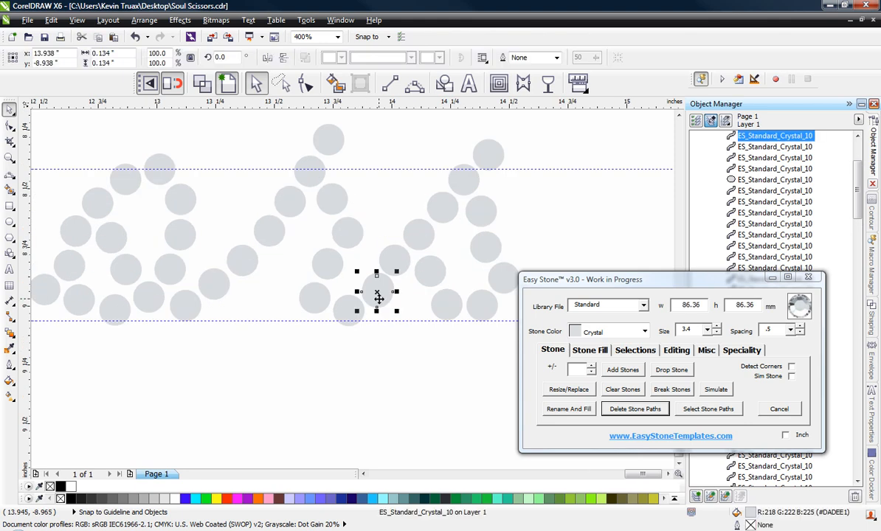
{"action": "key", "text": "Escape"}
{"action": "scroll", "coordinate": [385, 261], "scroll_direction": "up", "scroll_amount": 1}
{"action": "left_click", "coordinate": [367, 334]}
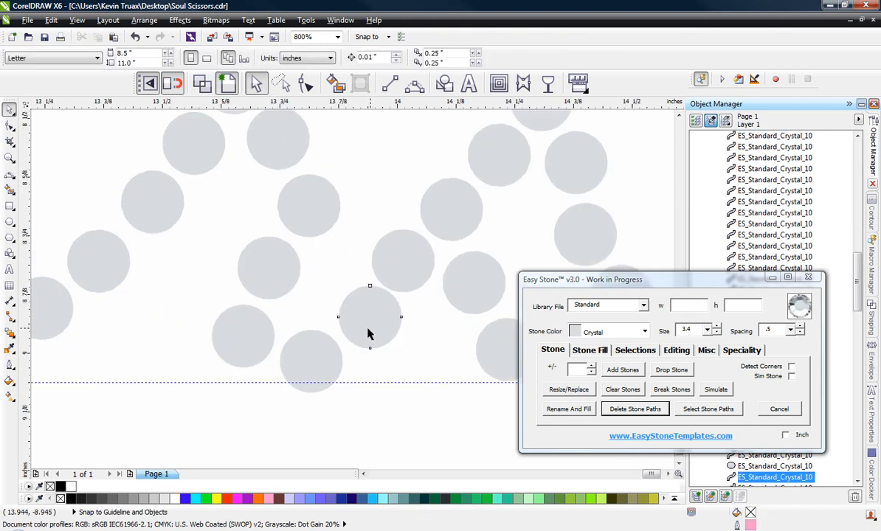
{"action": "scroll", "coordinate": [367, 333], "scroll_direction": "down", "scroll_amount": 1}
{"action": "key", "text": "Escape"}
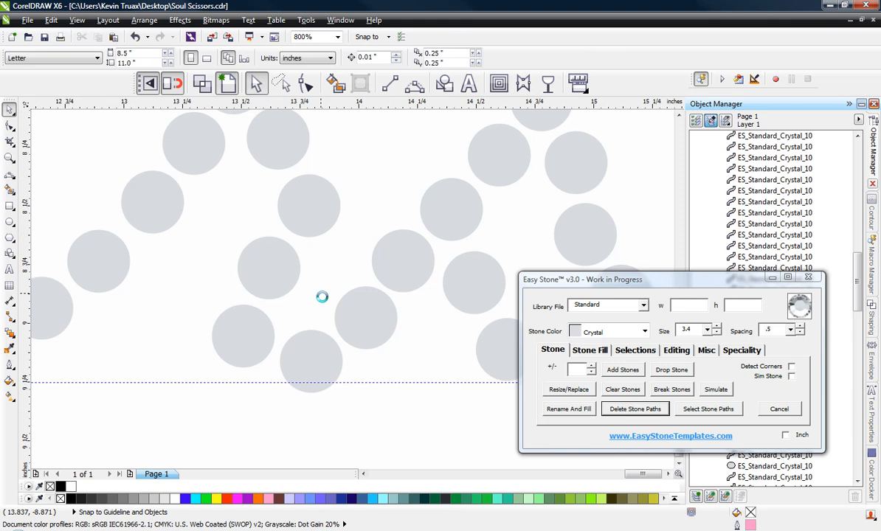
Extend the final s with two duplicates of its tail stone rising diagonally, and fine-tune their spacing.
{"action": "scroll", "coordinate": [319, 295], "scroll_direction": "down", "scroll_amount": 1}
{"action": "scroll", "coordinate": [434, 309], "scroll_direction": "up", "scroll_amount": 2}
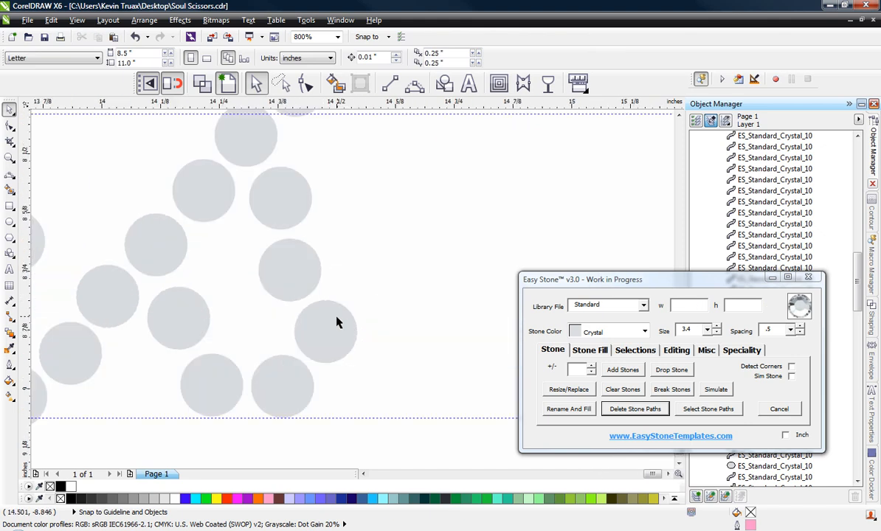
{"action": "left_click_drag", "start_coordinate": [335, 322], "coordinate": [385, 271]}
{"action": "left_click_drag", "start_coordinate": [379, 277], "coordinate": [421, 217]}
{"action": "right_click", "coordinate": [434, 210]}
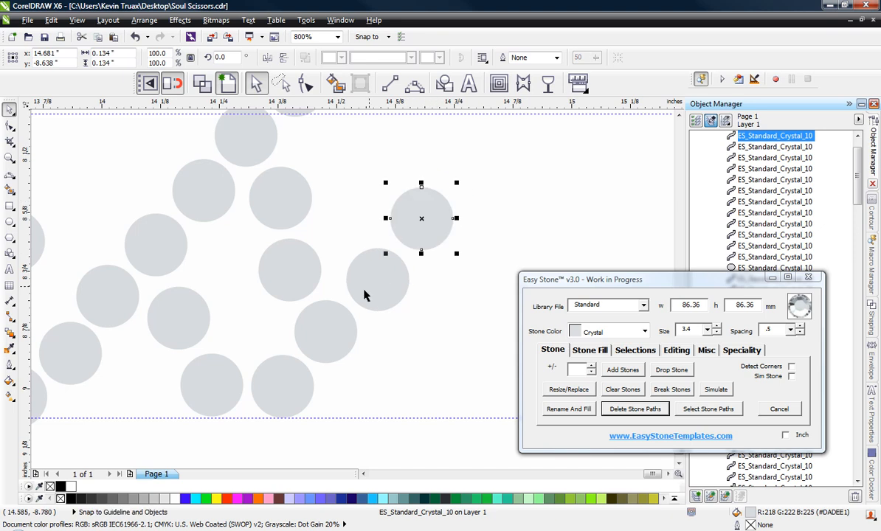
{"action": "left_click_drag", "start_coordinate": [345, 324], "coordinate": [348, 327]}
{"action": "scroll", "coordinate": [394, 282], "scroll_direction": "up", "scroll_amount": 1}
{"action": "left_click_drag", "start_coordinate": [370, 277], "coordinate": [354, 269]}
{"action": "key", "text": "Escape"}
{"action": "scroll", "coordinate": [461, 308], "scroll_direction": "down", "scroll_amount": 2}
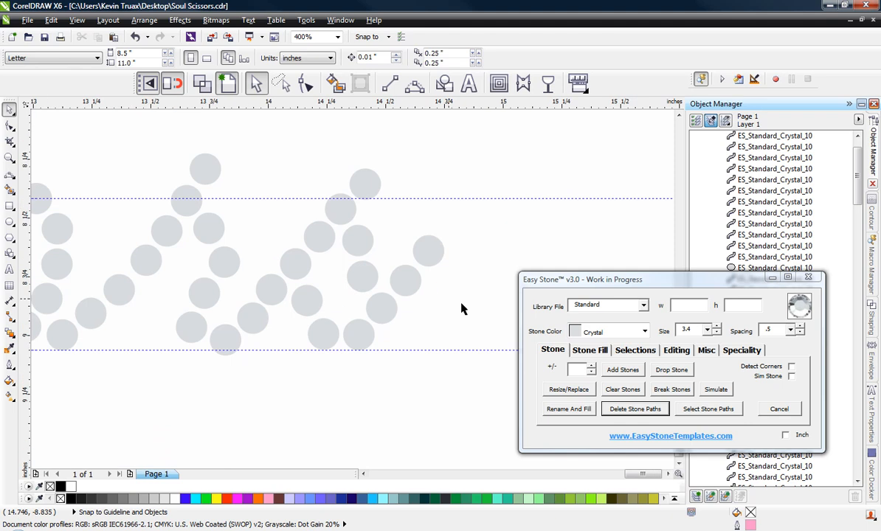
Select the first word's capital S and place a duplicate past the end of the second word.
{"action": "scroll", "coordinate": [453, 295], "scroll_direction": "down", "scroll_amount": 2}
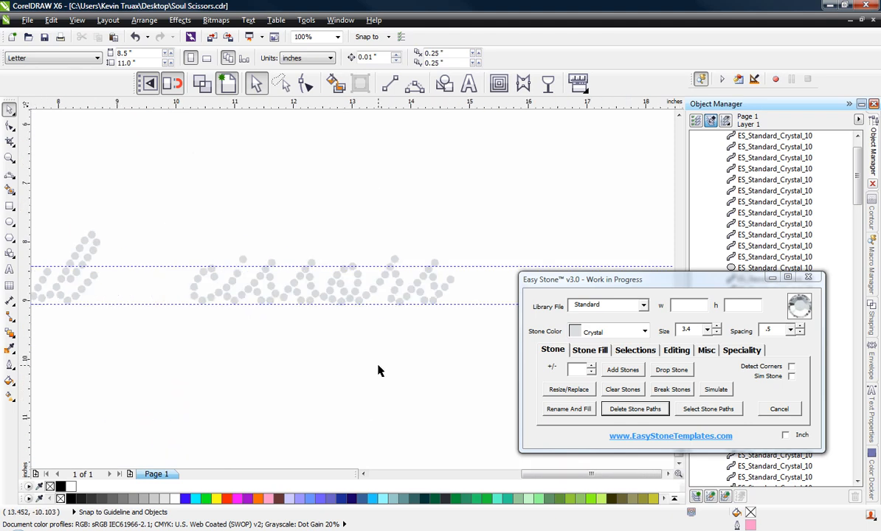
{"action": "scroll", "coordinate": [372, 291], "scroll_direction": "down", "scroll_amount": 1}
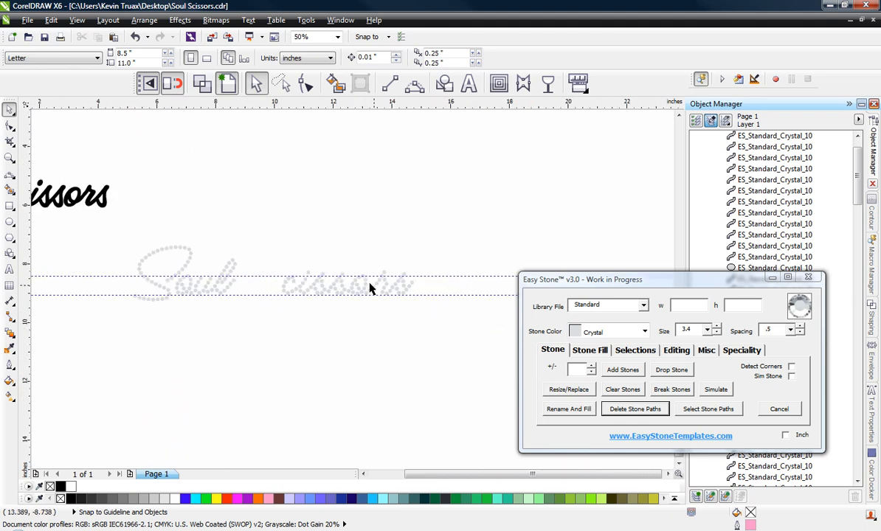
{"action": "scroll", "coordinate": [135, 275], "scroll_direction": "up", "scroll_amount": 1}
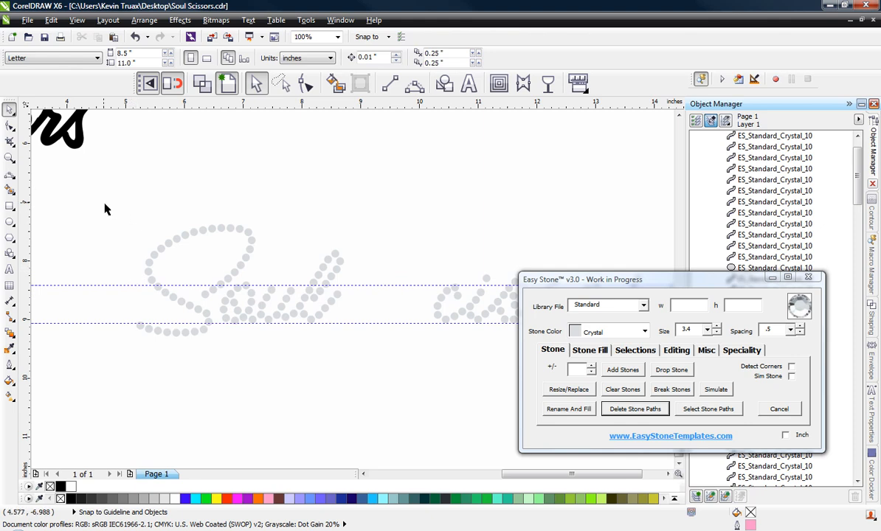
{"action": "left_click_drag", "start_coordinate": [102, 190], "coordinate": [266, 365]}
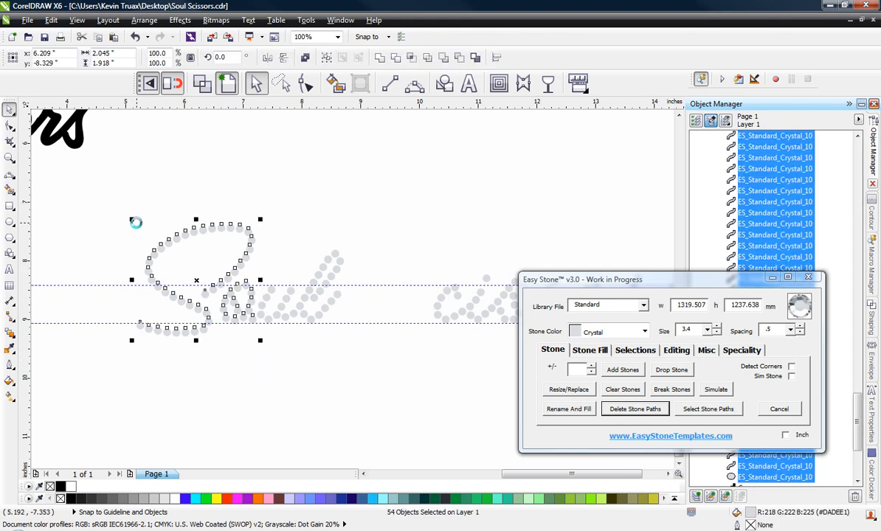
{"action": "scroll", "coordinate": [140, 225], "scroll_direction": "down", "scroll_amount": 1}
{"action": "left_click_drag", "start_coordinate": [152, 231], "coordinate": [443, 231]}
{"action": "left_click", "coordinate": [481, 312]}
Delete the stray stones of the neighbouring o from the duplicated capital S.
{"action": "scroll", "coordinate": [481, 312], "scroll_direction": "up", "scroll_amount": 2}
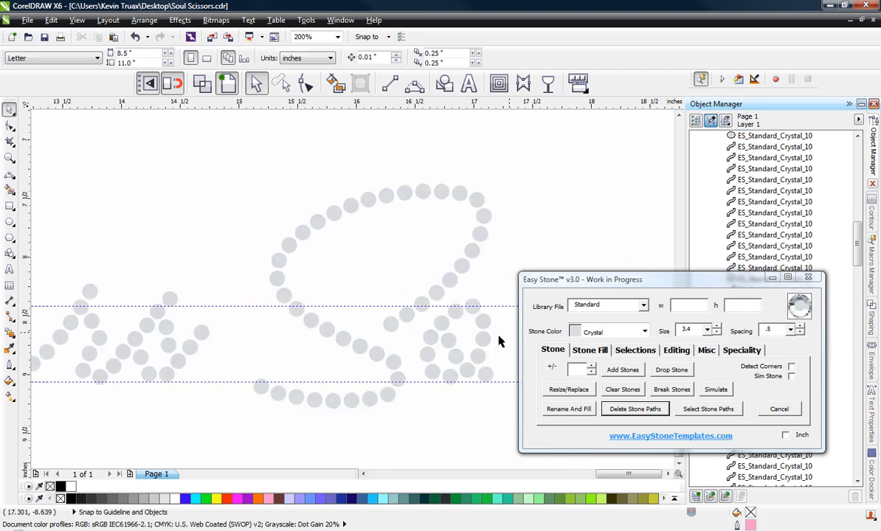
{"action": "scroll", "coordinate": [120, 200], "scroll_direction": "down", "scroll_amount": 1}
{"action": "scroll", "coordinate": [240, 260], "scroll_direction": "up", "scroll_amount": 1}
{"action": "scroll", "coordinate": [329, 265], "scroll_direction": "up", "scroll_amount": 1}
{"action": "left_click_drag", "start_coordinate": [485, 192], "coordinate": [305, 418]}
{"action": "key", "text": "Delete"}
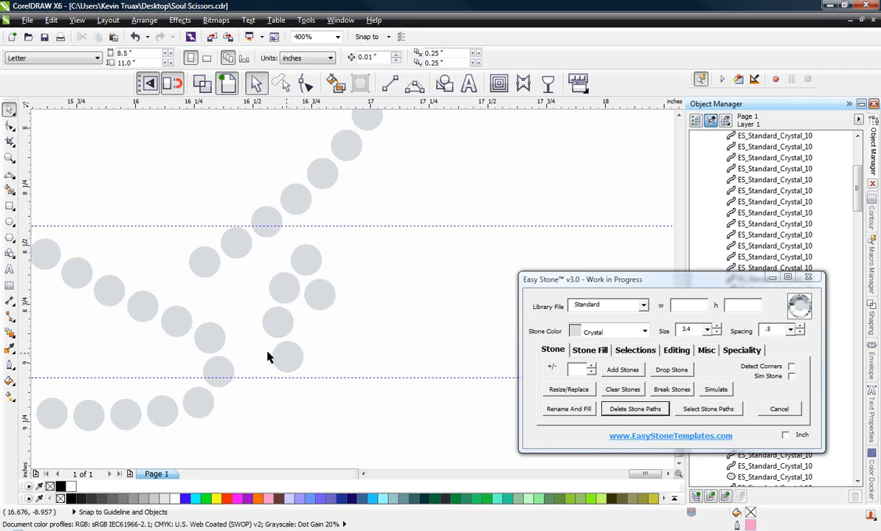
{"action": "left_click", "coordinate": [282, 354]}
{"action": "key", "text": "Delete"}
{"action": "left_click", "coordinate": [279, 318]}
{"action": "key", "text": "Delete"}
{"action": "left_click", "coordinate": [288, 285]}
{"action": "key", "text": "Delete"}
{"action": "left_click", "coordinate": [308, 262]}
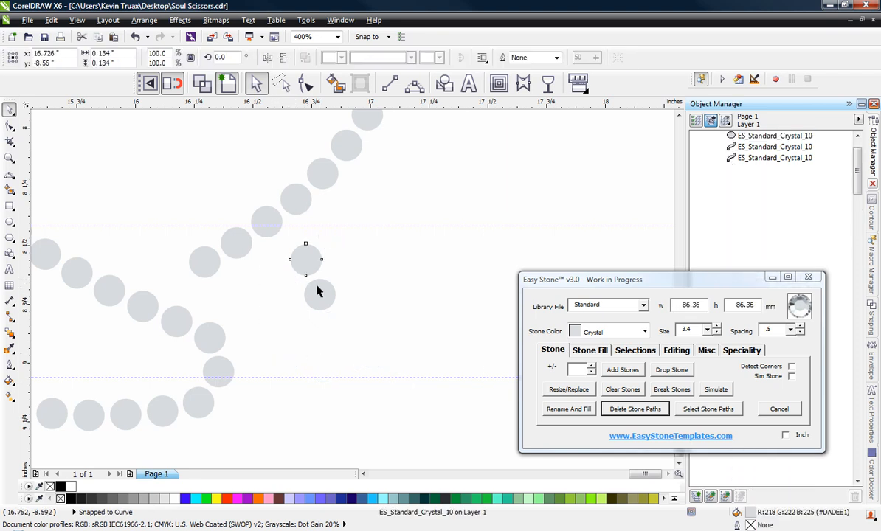
{"action": "key", "text": "Delete"}
Select all 40 stones of the duplicated S and move them in front of the c to complete the second word.
{"action": "scroll", "coordinate": [330, 353], "scroll_direction": "down", "scroll_amount": 2}
{"action": "left_click_drag", "start_coordinate": [205, 188], "coordinate": [437, 361]}
{"action": "scroll", "coordinate": [413, 288], "scroll_direction": "down", "scroll_amount": 2}
{"action": "scroll", "coordinate": [325, 276], "scroll_direction": "up", "scroll_amount": 2}
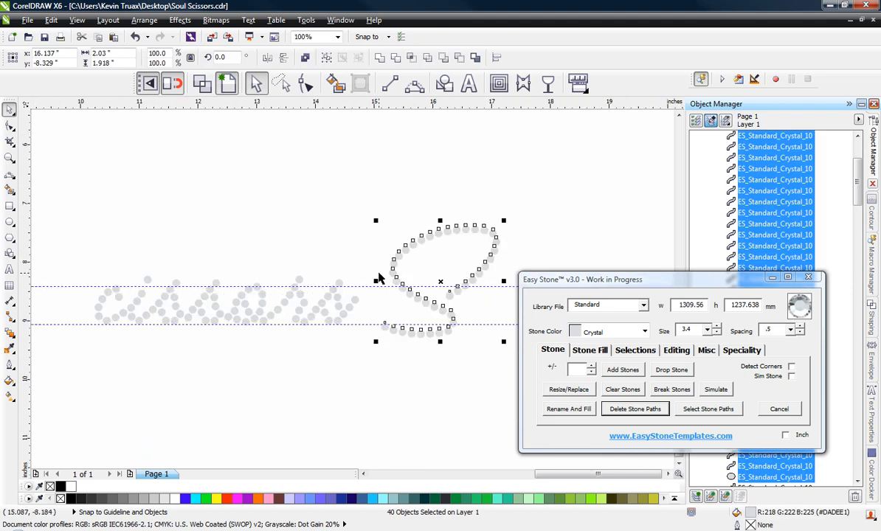
{"action": "left_click_drag", "start_coordinate": [391, 270], "coordinate": [86, 282]}
{"action": "left_click", "coordinate": [254, 196]}
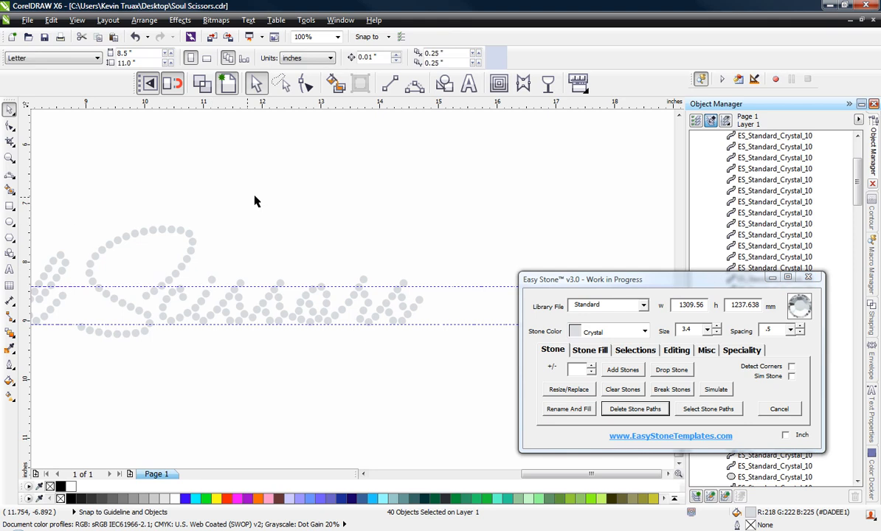
Select all 119 stones of the word Scissors and place a duplicate below the word Soul.
{"action": "scroll", "coordinate": [253, 206], "scroll_direction": "down", "scroll_amount": 1}
{"action": "scroll", "coordinate": [233, 250], "scroll_direction": "down", "scroll_amount": 1}
{"action": "scroll", "coordinate": [101, 238], "scroll_direction": "up", "scroll_amount": 1}
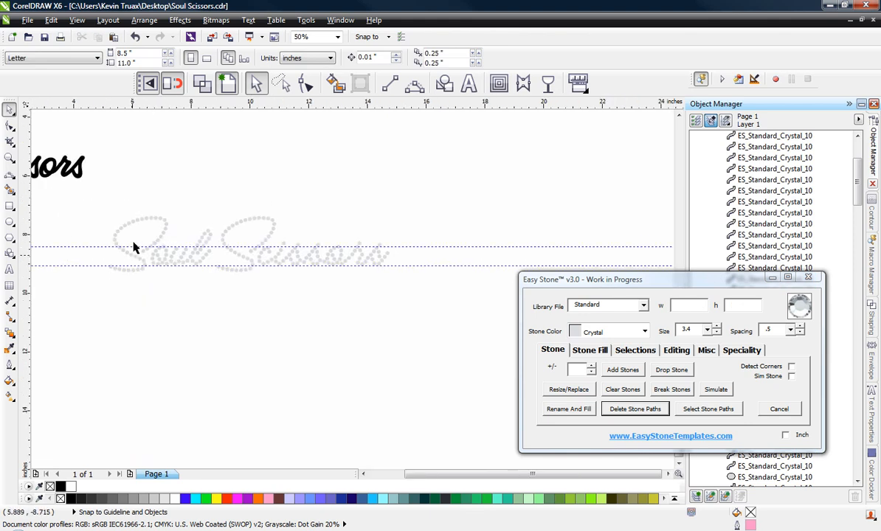
{"action": "scroll", "coordinate": [267, 279], "scroll_direction": "up", "scroll_amount": 1}
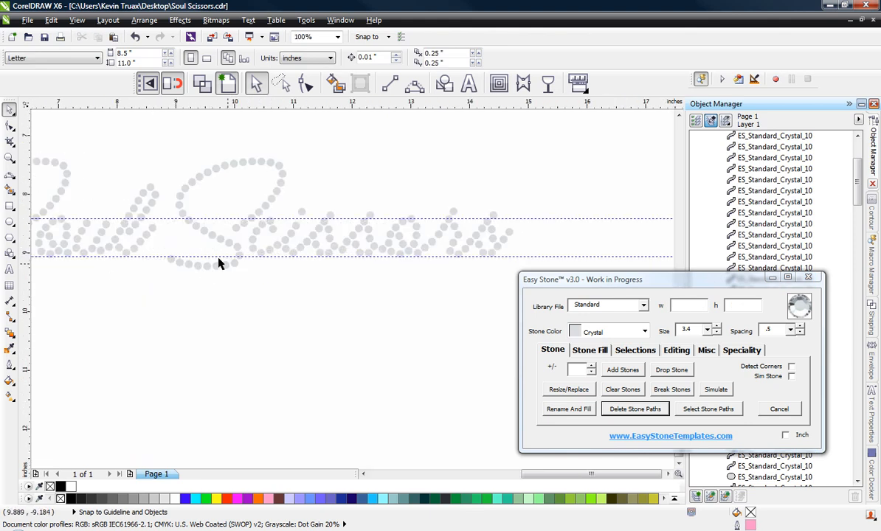
{"action": "left_click_drag", "start_coordinate": [164, 132], "coordinate": [488, 292]}
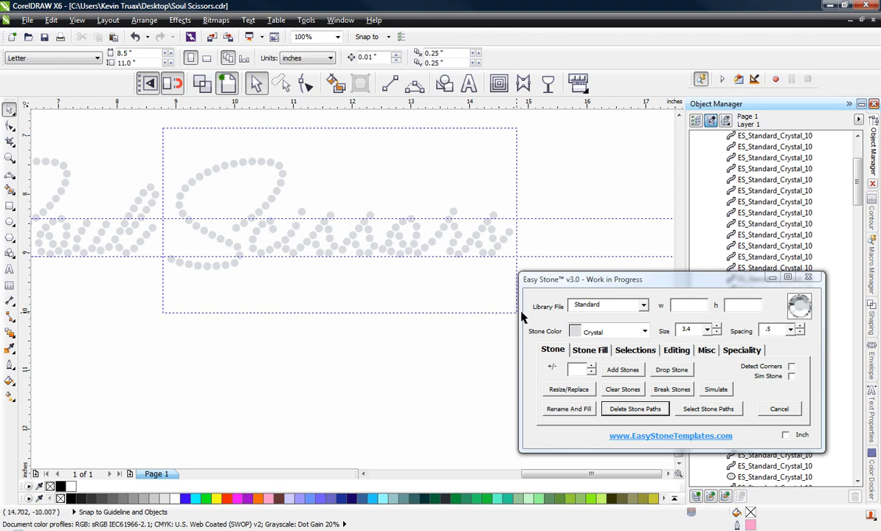
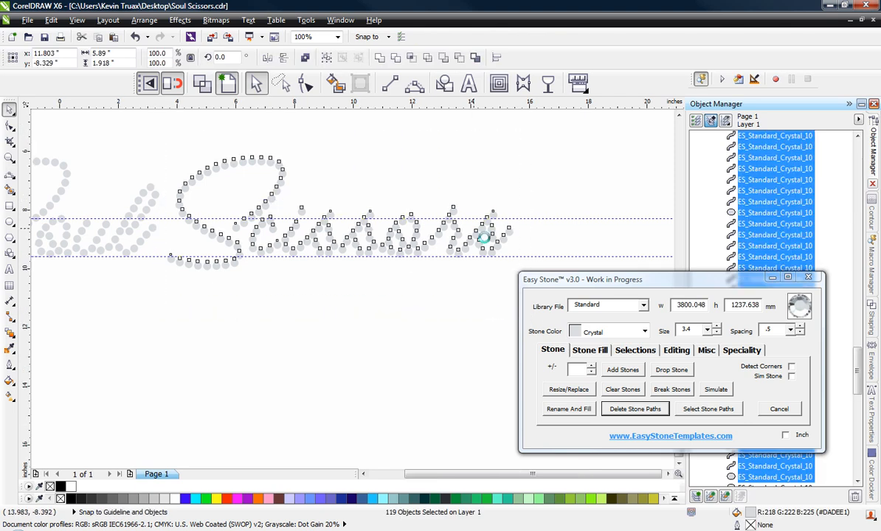
{"action": "scroll", "coordinate": [482, 235], "scroll_direction": "down", "scroll_amount": 2}
{"action": "scroll", "coordinate": [476, 230], "scroll_direction": "up", "scroll_amount": 1}
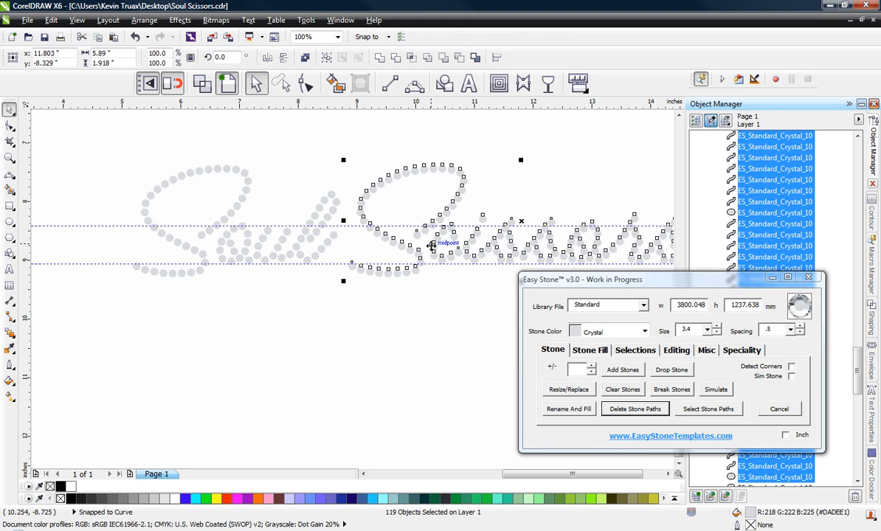
{"action": "left_click_drag", "start_coordinate": [427, 270], "coordinate": [265, 367]}
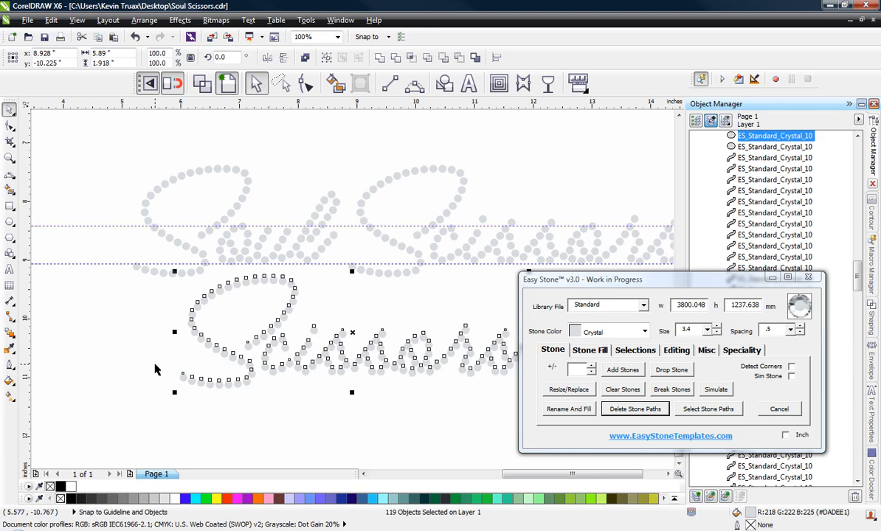
{"action": "left_click", "coordinate": [391, 140]}
Delete the original rhinestone Scissors beside Soul, including its one leftover stone, keeping the copy stacked below.
{"action": "scroll", "coordinate": [176, 230], "scroll_direction": "down", "scroll_amount": 1}
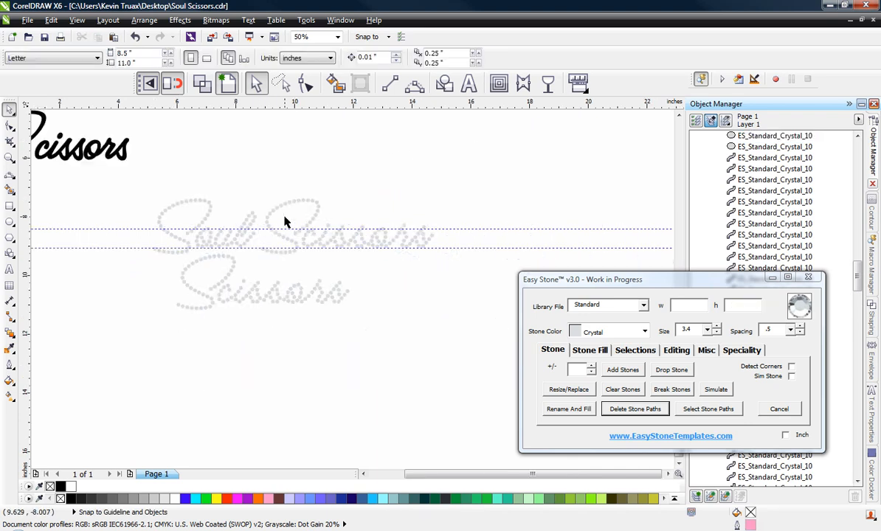
{"action": "scroll", "coordinate": [286, 222], "scroll_direction": "up", "scroll_amount": 1}
{"action": "left_click_drag", "start_coordinate": [237, 164], "coordinate": [432, 292]}
{"action": "key", "text": "Delete"}
{"action": "left_click", "coordinate": [242, 281]}
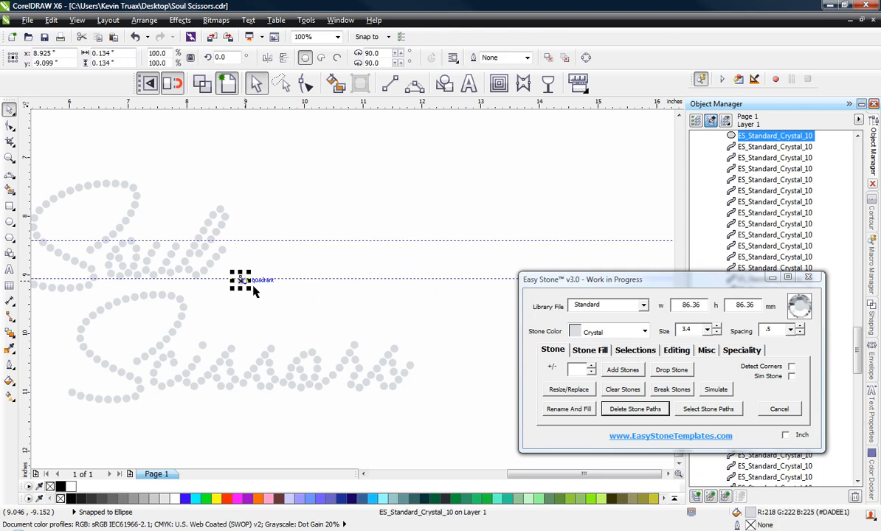
{"action": "key", "text": "Delete"}
{"action": "scroll", "coordinate": [414, 327], "scroll_direction": "down", "scroll_amount": 1}
{"action": "scroll", "coordinate": [294, 318], "scroll_direction": "down", "scroll_amount": 1}
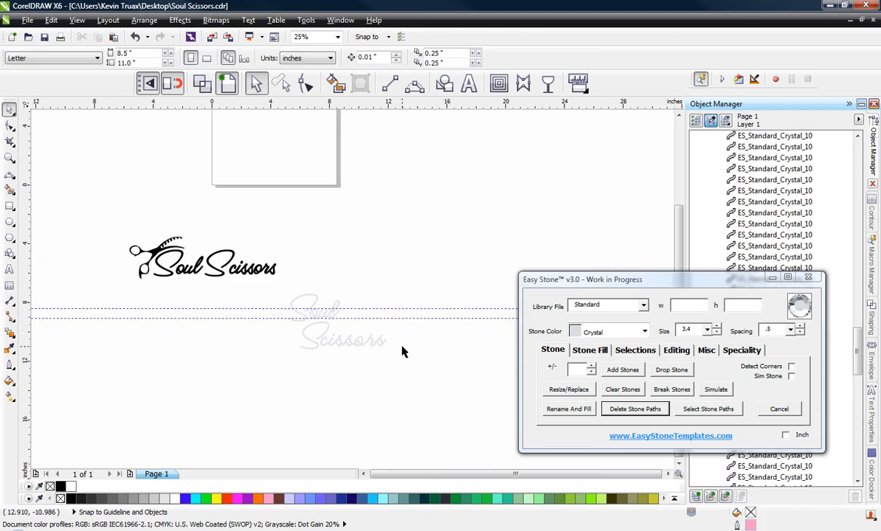
Move the black scissors graphic out of the logo to the empty area left of the lettering.
{"action": "scroll", "coordinate": [143, 251], "scroll_direction": "up", "scroll_amount": 3}
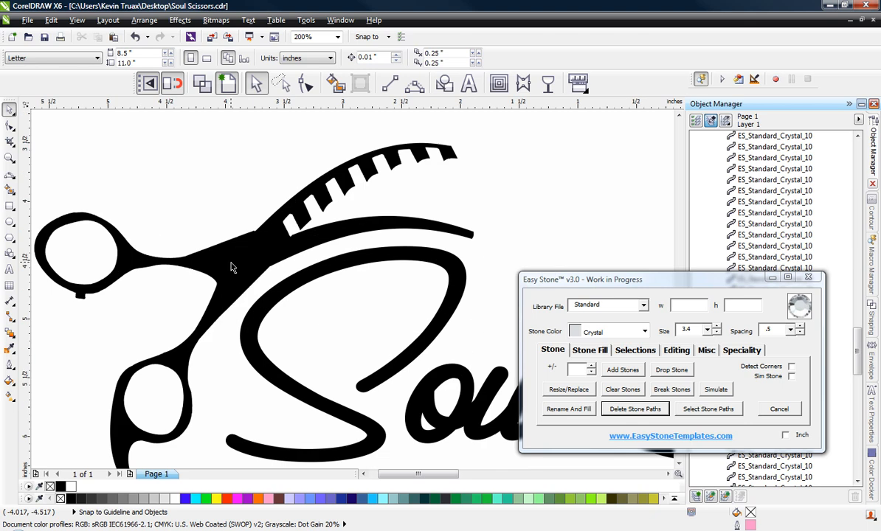
{"action": "scroll", "coordinate": [345, 219], "scroll_direction": "down", "scroll_amount": 1}
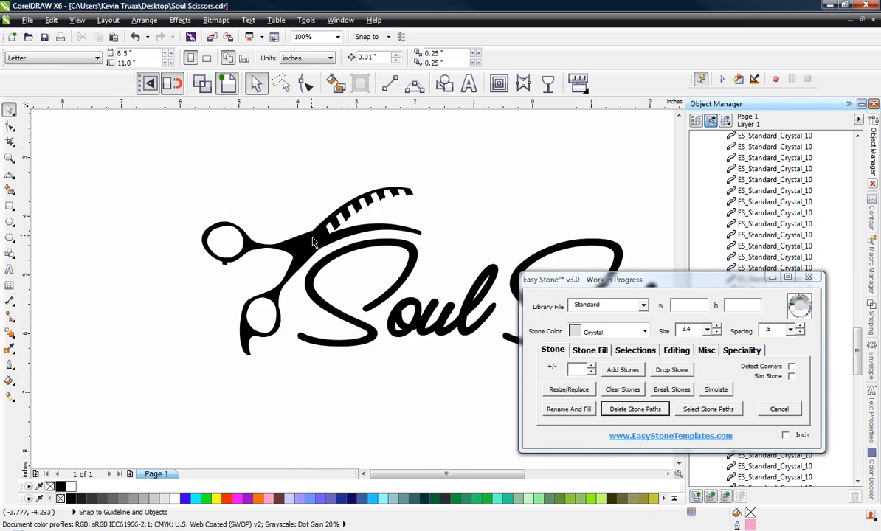
{"action": "left_click", "coordinate": [313, 242]}
{"action": "scroll", "coordinate": [324, 247], "scroll_direction": "down", "scroll_amount": 1}
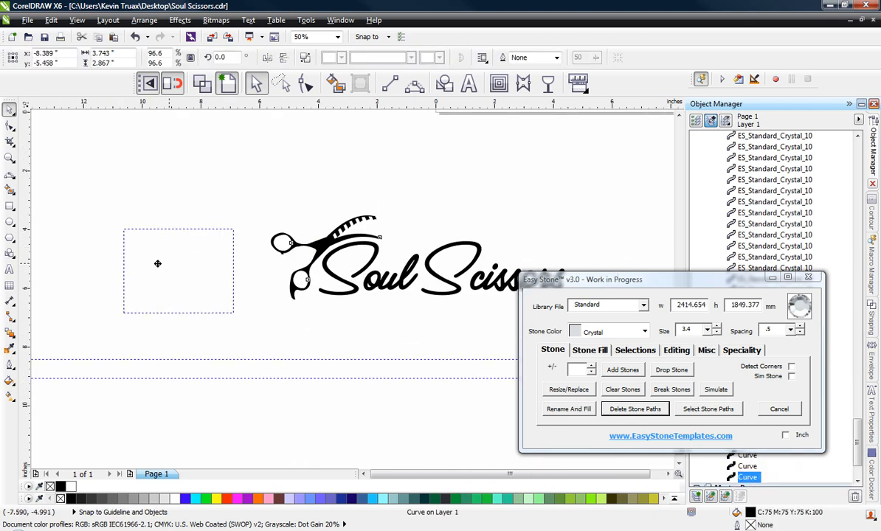
{"action": "left_click_drag", "start_coordinate": [157, 263], "coordinate": [157, 263]}
{"action": "left_click", "coordinate": [112, 279]}
Draw an ellipse about 0.84 by 0.66 inches around the scissors' upper finger ring and place a duplicate over the lower ring.
{"action": "scroll", "coordinate": [110, 284], "scroll_direction": "up", "scroll_amount": 2}
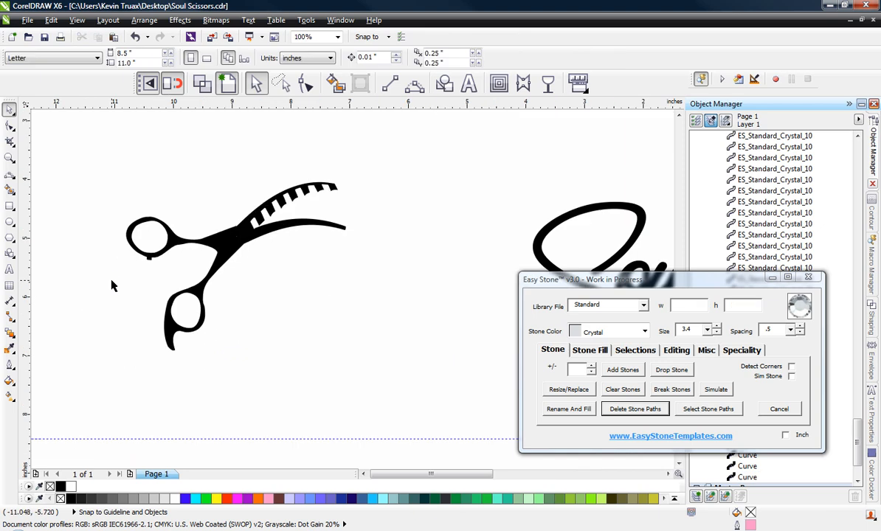
{"action": "left_click", "coordinate": [10, 222]}
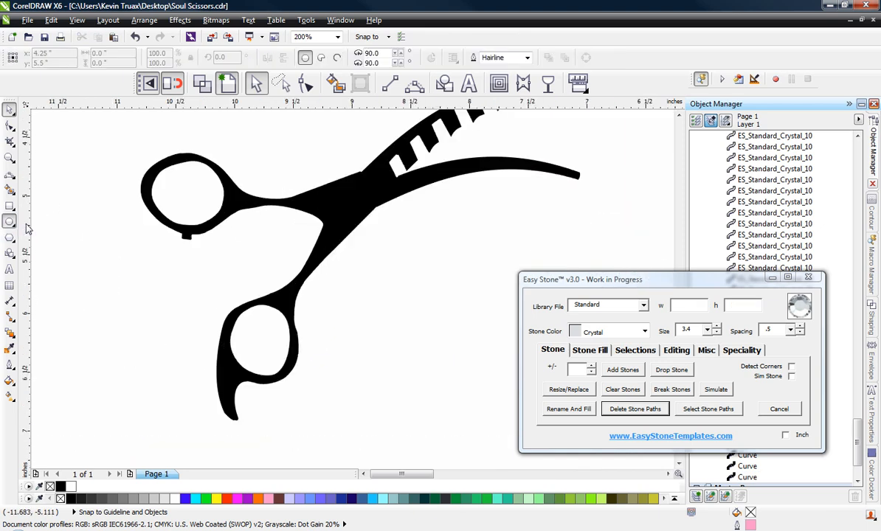
{"action": "left_click_drag", "start_coordinate": [137, 155], "coordinate": [227, 231]}
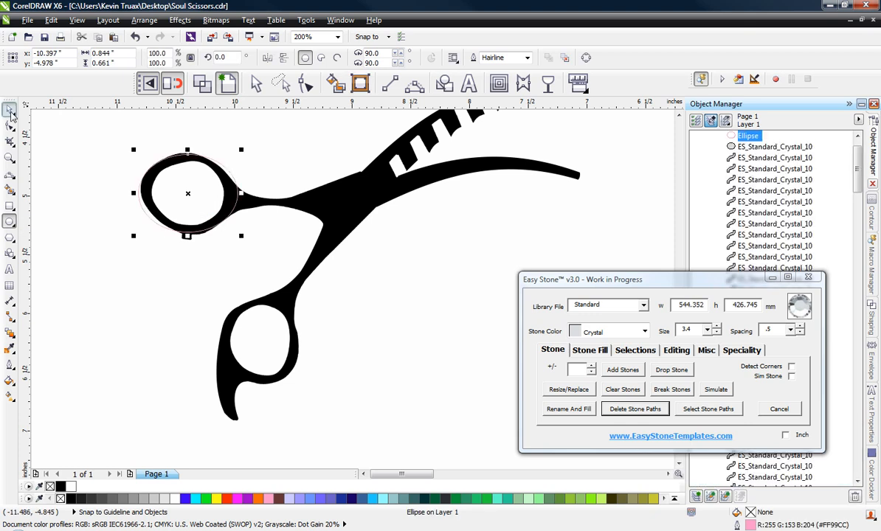
{"action": "left_click", "coordinate": [10, 111]}
{"action": "left_click_drag", "start_coordinate": [176, 194], "coordinate": [264, 344]}
{"action": "right_click", "coordinate": [267, 350]}
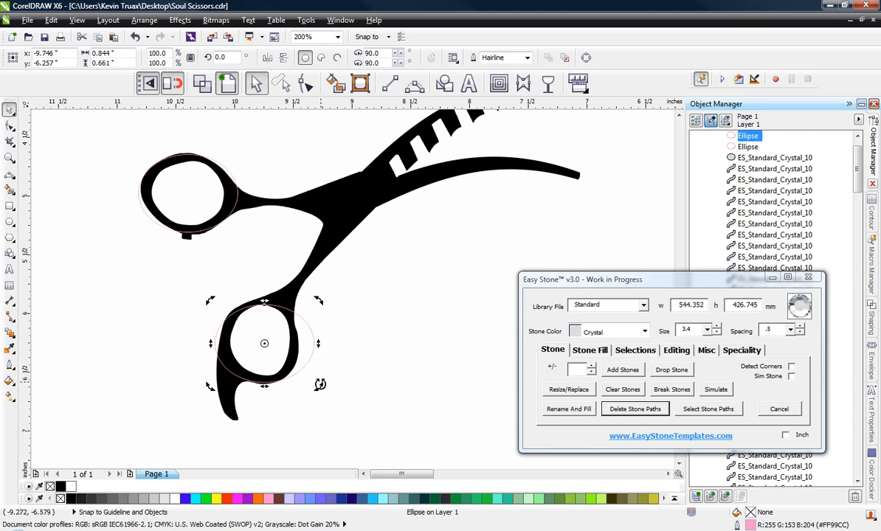
Rotate the duplicated ellipse to about 85 degrees and shift it slightly to fit the lower finger ring.
{"action": "left_click_drag", "start_coordinate": [320, 384], "coordinate": [301, 299]}
{"action": "left_click", "coordinate": [367, 352]}
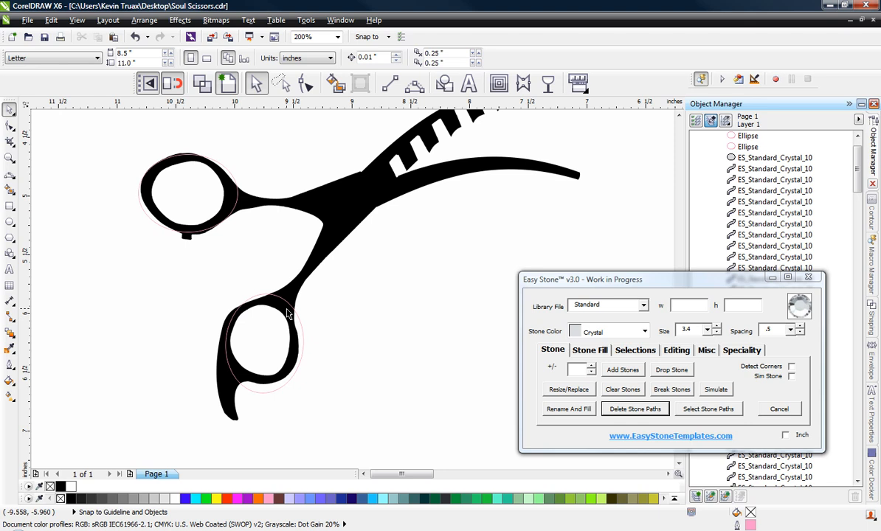
{"action": "left_click", "coordinate": [268, 294]}
{"action": "left_click_drag", "start_coordinate": [257, 324], "coordinate": [255, 321]}
{"action": "left_click", "coordinate": [396, 354]}
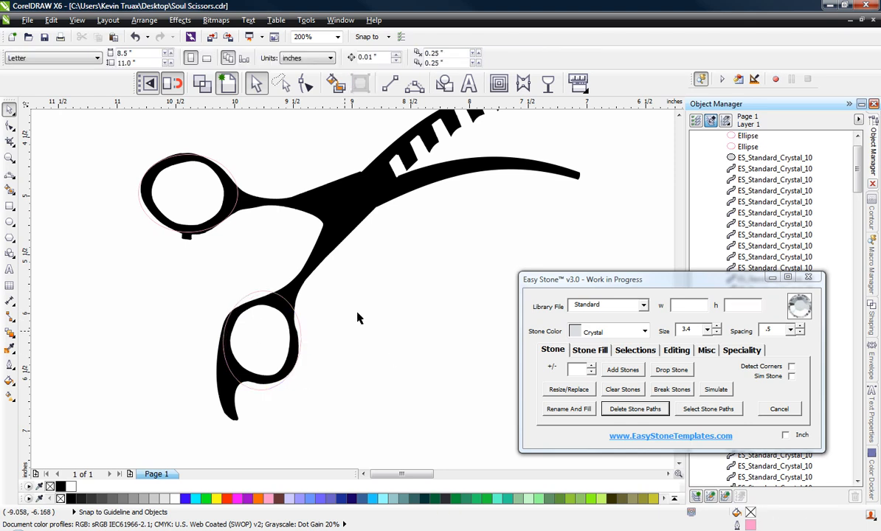
Lock the black scissors graphic in place as a tracing template.
{"action": "left_click", "coordinate": [346, 209]}
{"action": "right_click", "coordinate": [349, 210]}
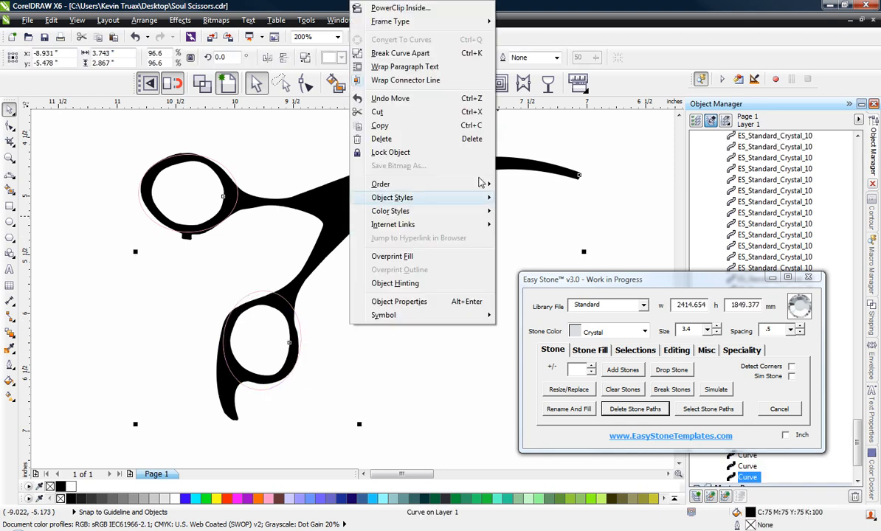
{"action": "left_click", "coordinate": [413, 155]}
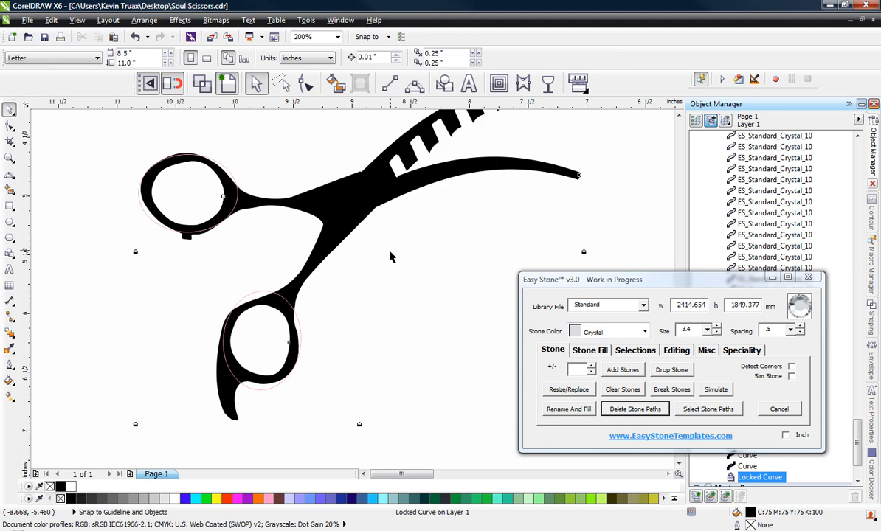
{"action": "scroll", "coordinate": [221, 255], "scroll_direction": "down", "scroll_amount": 2}
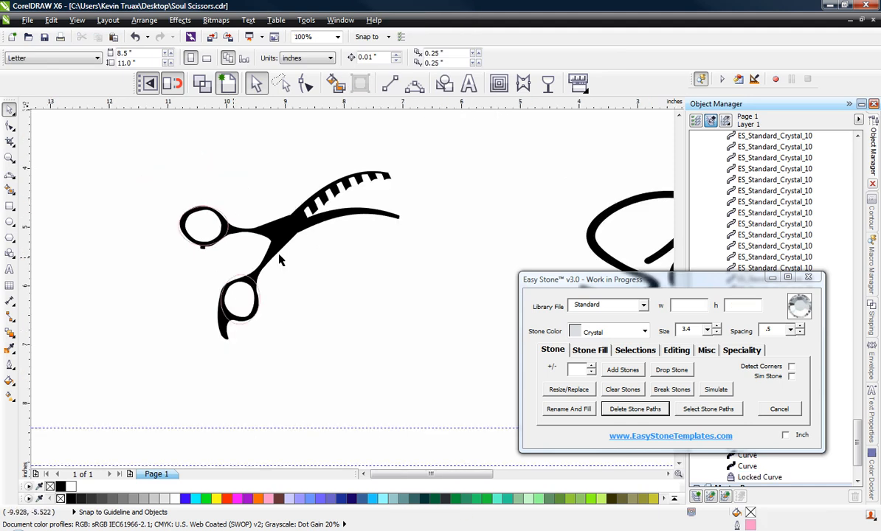
Trace the scissors' smooth lower blade with 3-point curves, continuing from its tip down the handle to the lower finger ring.
{"action": "scroll", "coordinate": [355, 216], "scroll_direction": "up", "scroll_amount": 2}
{"action": "left_click", "coordinate": [414, 82]}
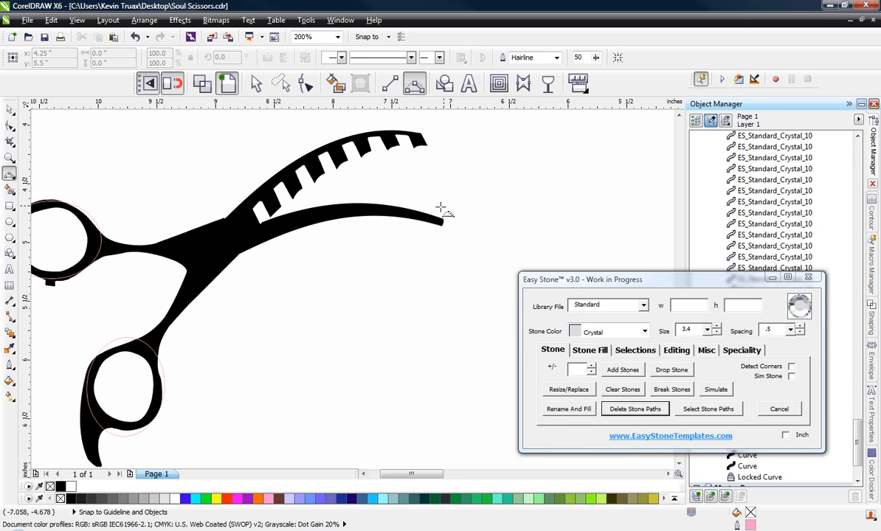
{"action": "left_click_drag", "start_coordinate": [441, 221], "coordinate": [236, 238]}
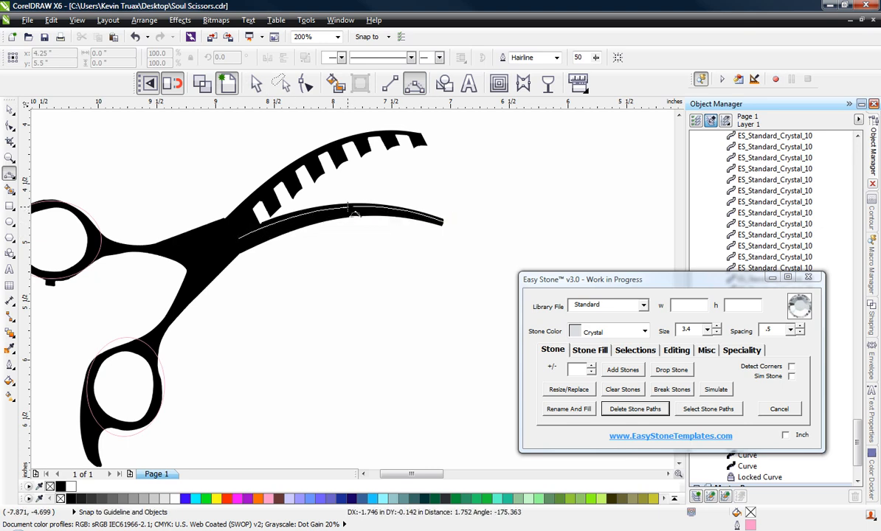
{"action": "left_click", "coordinate": [395, 223]}
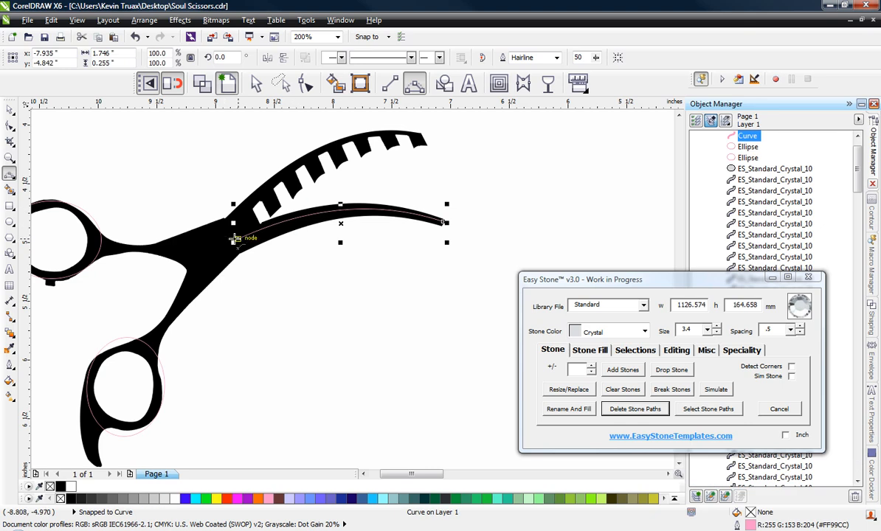
{"action": "left_click_drag", "start_coordinate": [235, 237], "coordinate": [163, 325]}
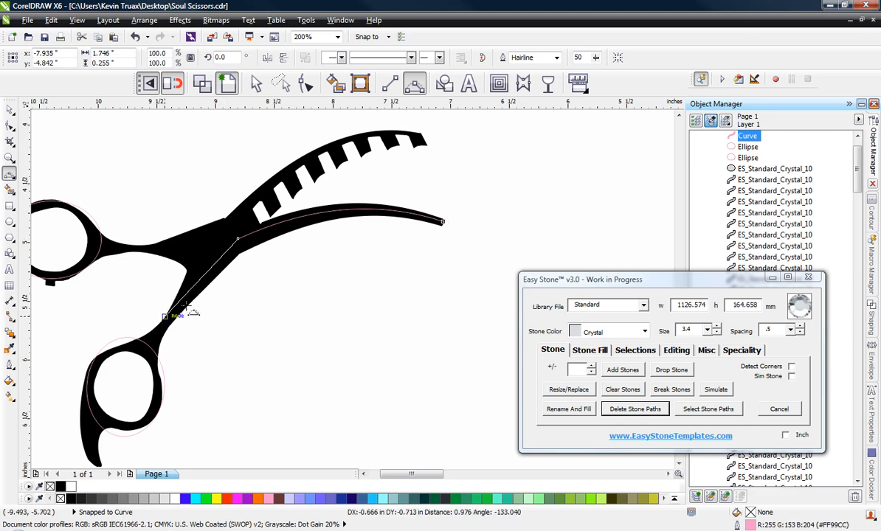
{"action": "left_click", "coordinate": [198, 272]}
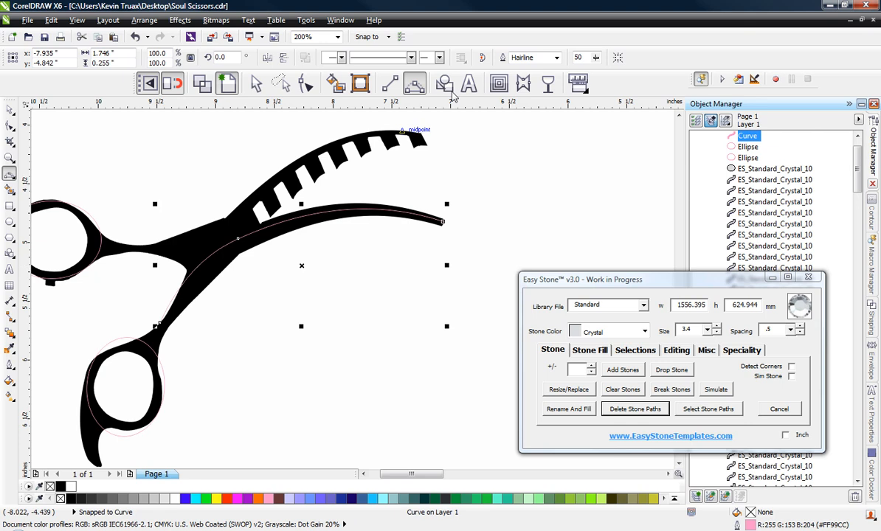
Trace the toothed upper blade with 3-point curves from its tip, joined to a second arc from the upper finger ring.
{"action": "mouse_move", "coordinate": [421, 132]}
{"action": "left_mouse_down"}
{"action": "mouse_move", "coordinate": [334, 136]}
{"action": "mouse_move", "coordinate": [236, 213]}
{"action": "left_mouse_up"}
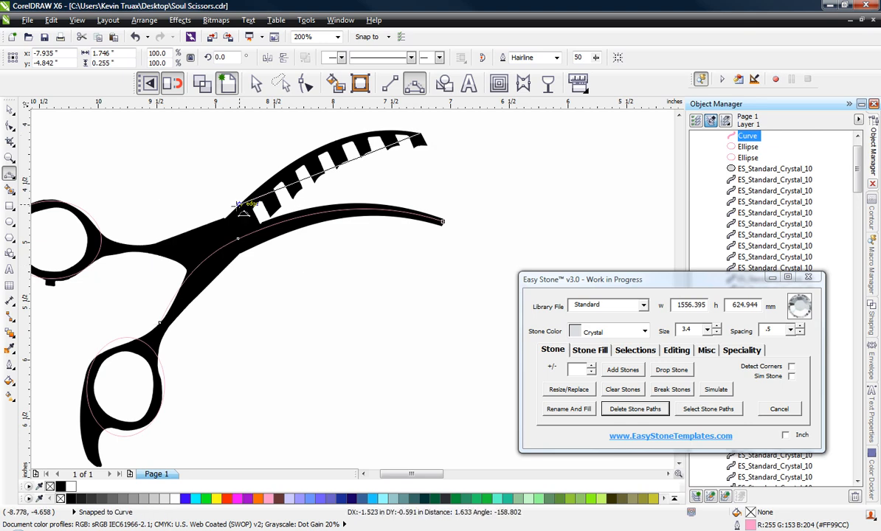
{"action": "left_click", "coordinate": [333, 149]}
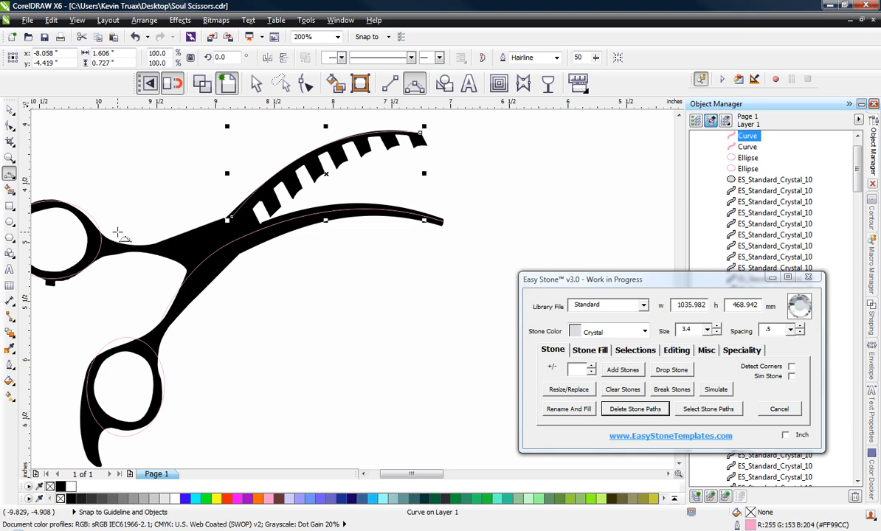
{"action": "left_click_drag", "start_coordinate": [112, 241], "coordinate": [219, 220]}
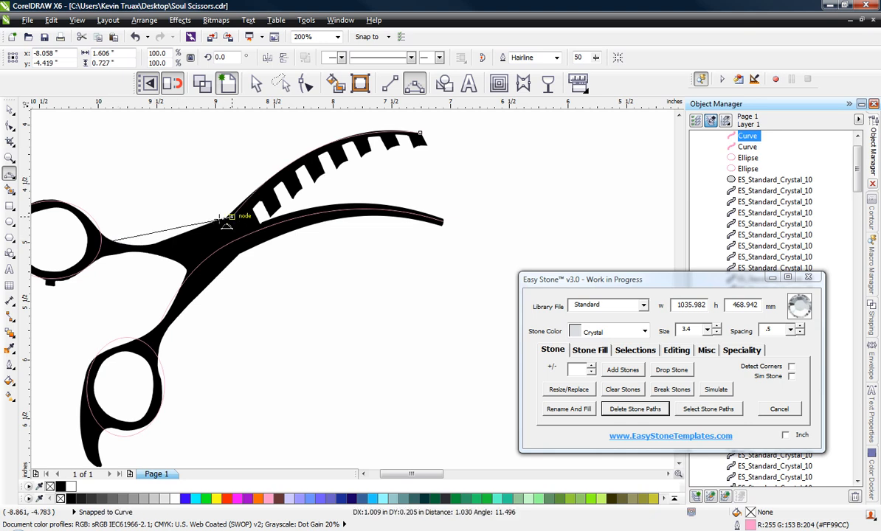
{"action": "left_click", "coordinate": [180, 251]}
{"action": "scroll", "coordinate": [508, 324], "scroll_direction": "down", "scroll_amount": 2}
{"action": "scroll", "coordinate": [451, 295], "scroll_direction": "up", "scroll_amount": 2}
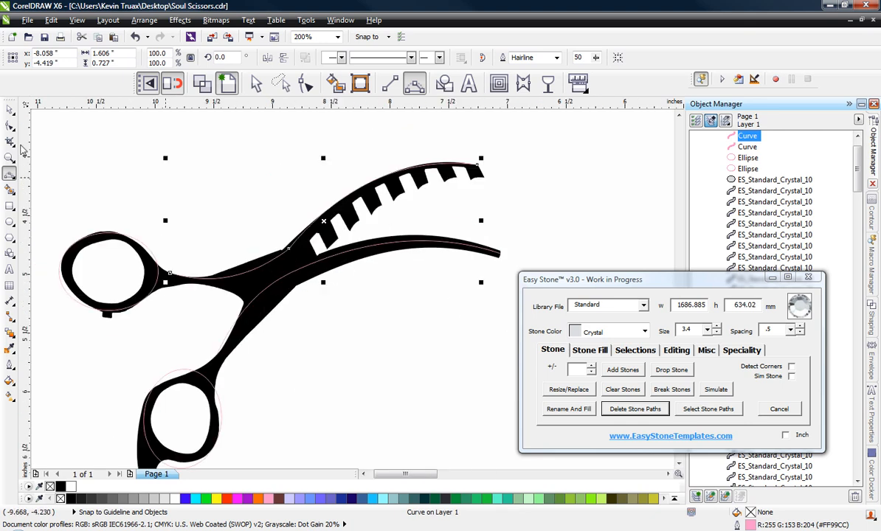
{"action": "left_click", "coordinate": [6, 111]}
{"action": "left_click", "coordinate": [216, 206]}
Add Crystal stones of size 3.4 with .5 spacing along the ellipses of both finger rings.
{"action": "scroll", "coordinate": [221, 211], "scroll_direction": "down", "scroll_amount": 1}
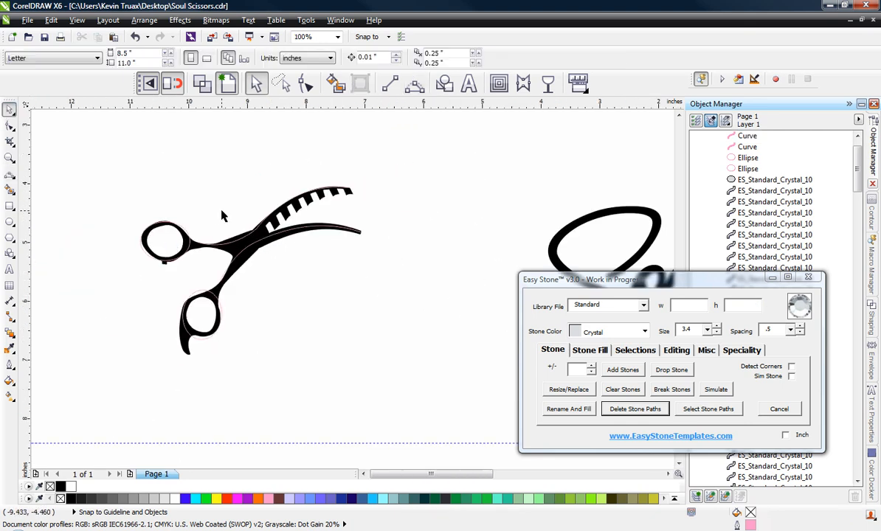
{"action": "scroll", "coordinate": [171, 249], "scroll_direction": "up", "scroll_amount": 1}
{"action": "left_click", "coordinate": [171, 253]}
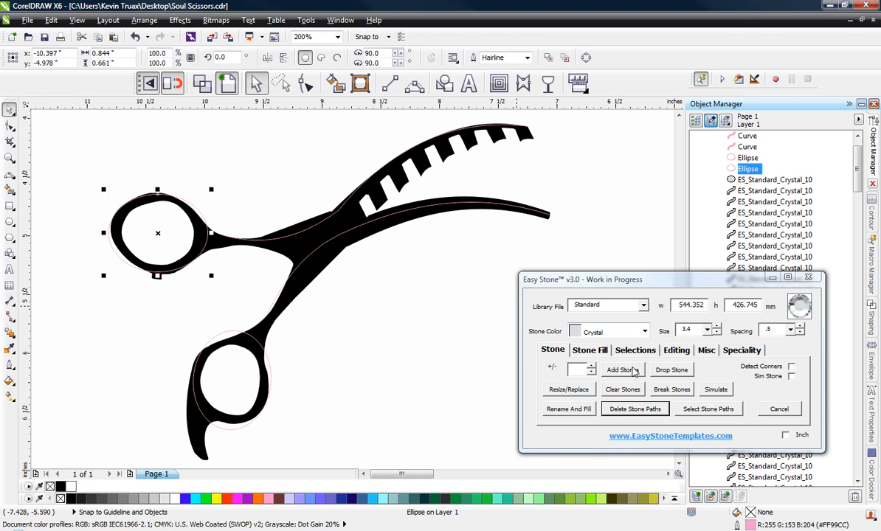
{"action": "left_click", "coordinate": [628, 372]}
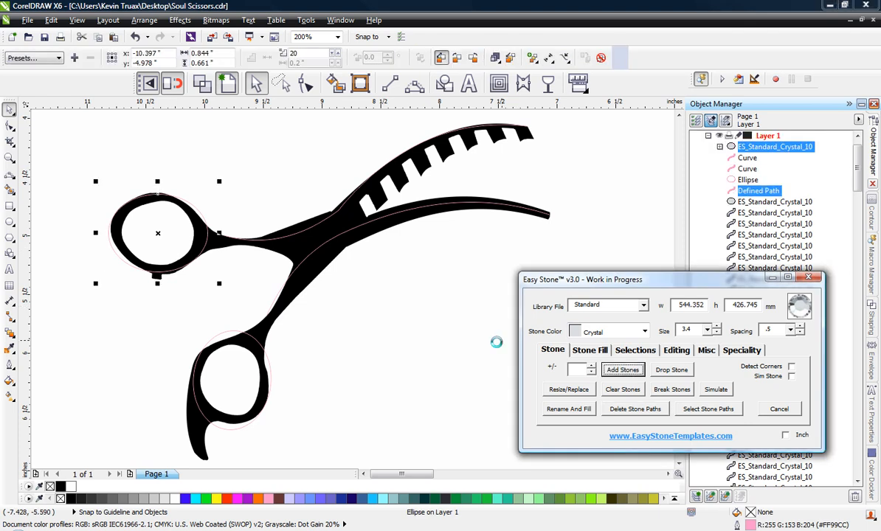
{"action": "left_click", "coordinate": [221, 393]}
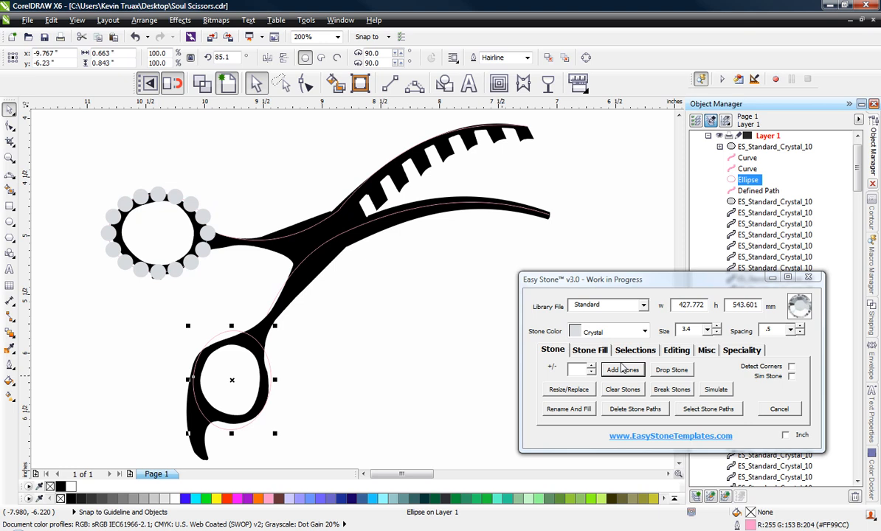
{"action": "left_click", "coordinate": [623, 369]}
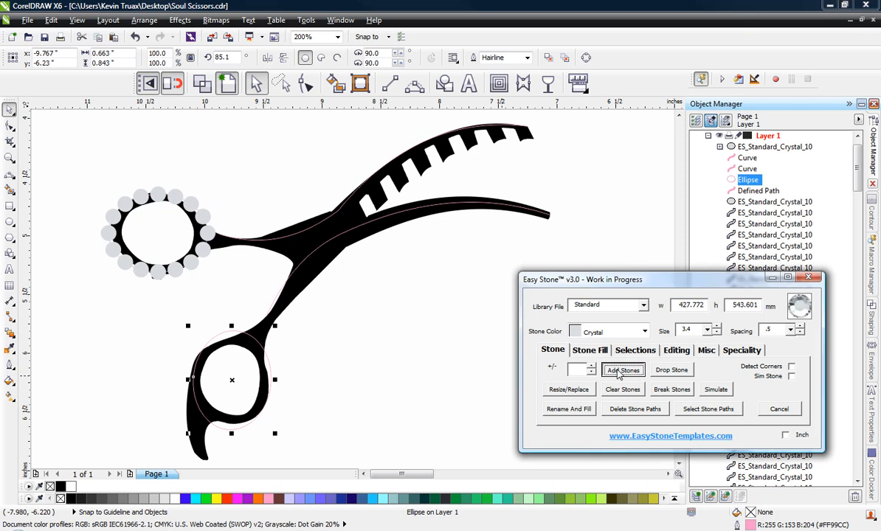
Add Crystal stones of size 3.4 with .5 spacing along the two traced blade curves.
{"action": "left_click", "coordinate": [307, 258]}
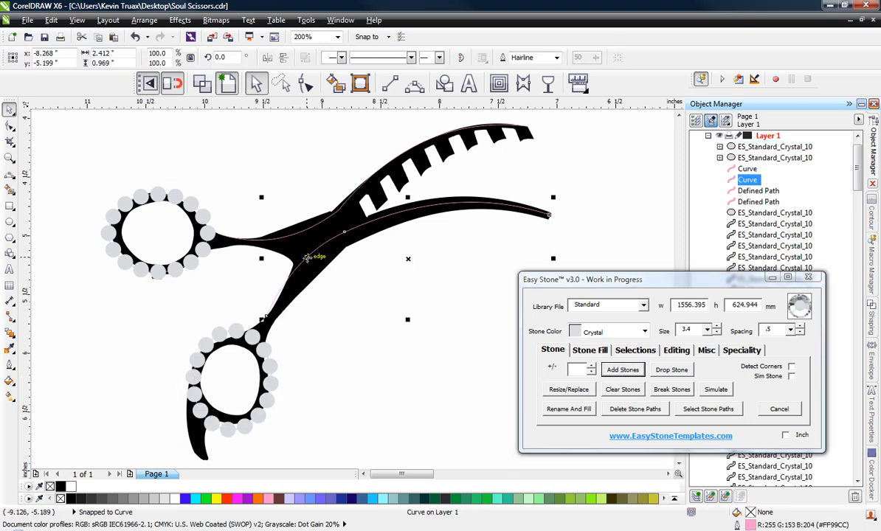
{"action": "left_click", "coordinate": [622, 370]}
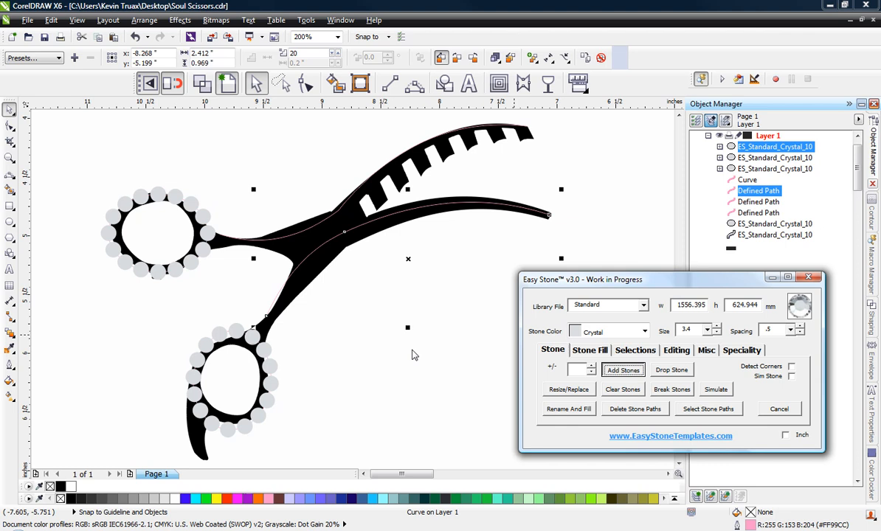
{"action": "left_click", "coordinate": [307, 237]}
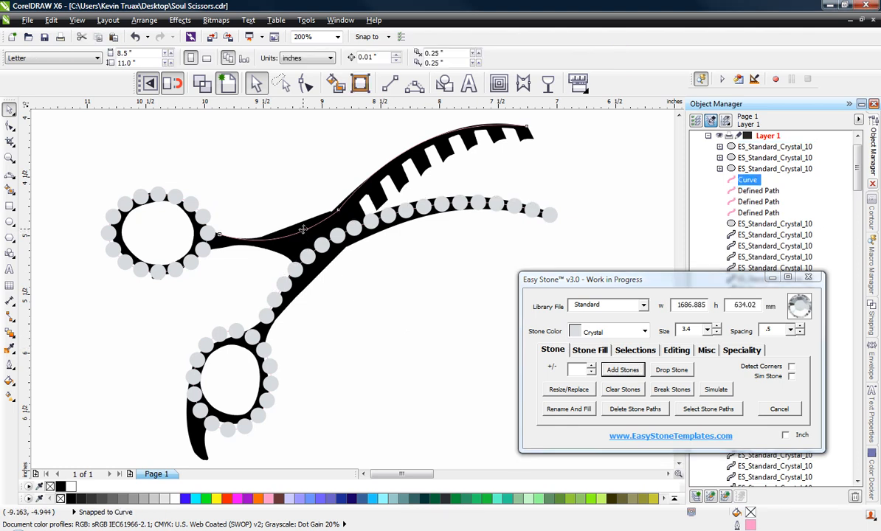
{"action": "left_click", "coordinate": [605, 370]}
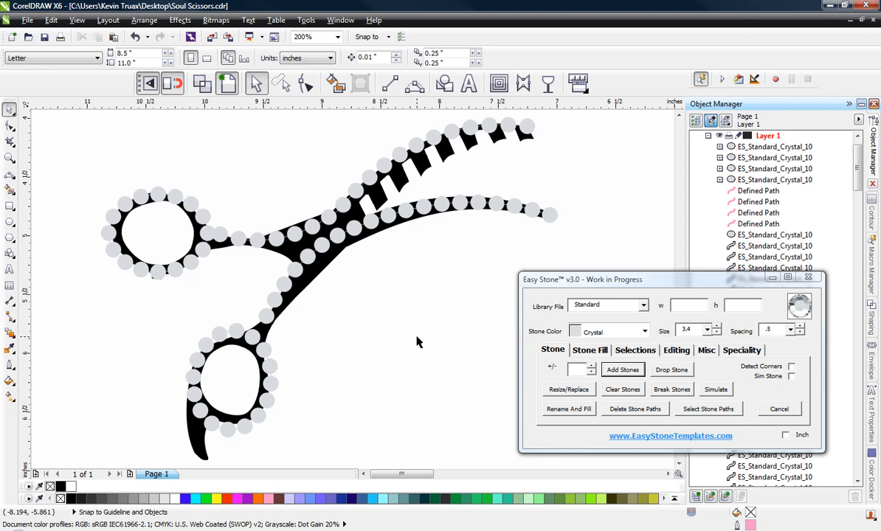
Nudge the upper blade's row of stones slightly where it runs beside the lower blade's row.
{"action": "scroll", "coordinate": [331, 231], "scroll_direction": "up", "scroll_amount": 3}
{"action": "left_click", "coordinate": [348, 222]}
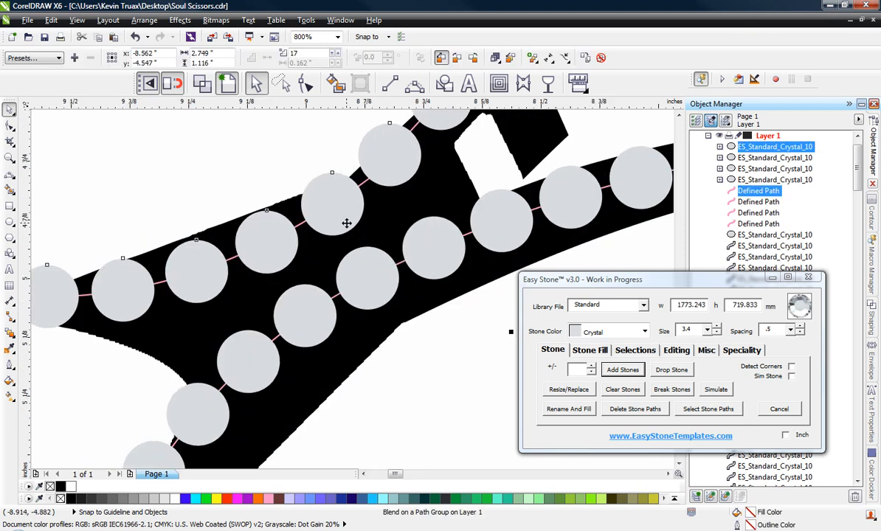
{"action": "scroll", "coordinate": [349, 222], "scroll_direction": "up", "scroll_amount": 2}
{"action": "mouse_move", "coordinate": [354, 235]}
{"action": "left_mouse_down"}
{"action": "mouse_move", "coordinate": [356, 250]}
{"action": "mouse_move", "coordinate": [351, 230]}
{"action": "left_mouse_up"}
{"action": "scroll", "coordinate": [504, 233], "scroll_direction": "down", "scroll_amount": 2}
{"action": "left_click", "coordinate": [147, 253]}
{"action": "scroll", "coordinate": [145, 252], "scroll_direction": "up", "scroll_amount": 1}
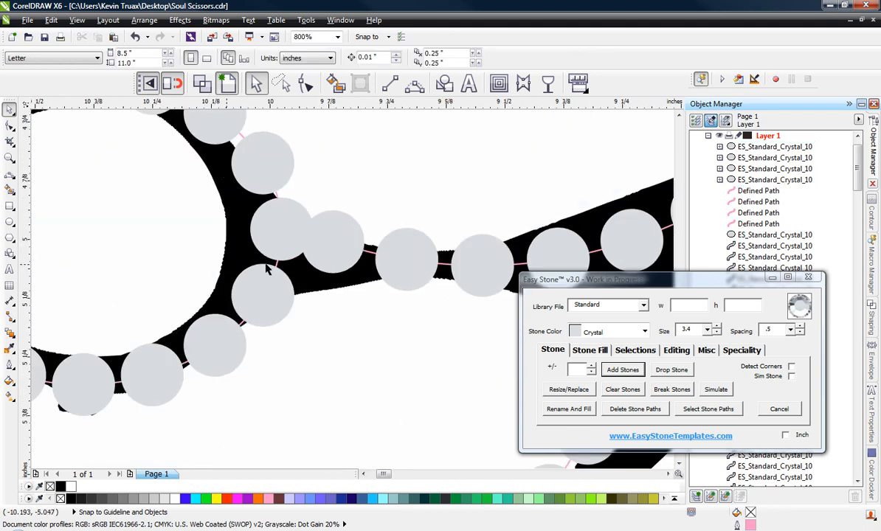
Move the upper finger ring's row of stones slightly away from the shank so it clears the blade row's end stone.
{"action": "left_click", "coordinate": [268, 280]}
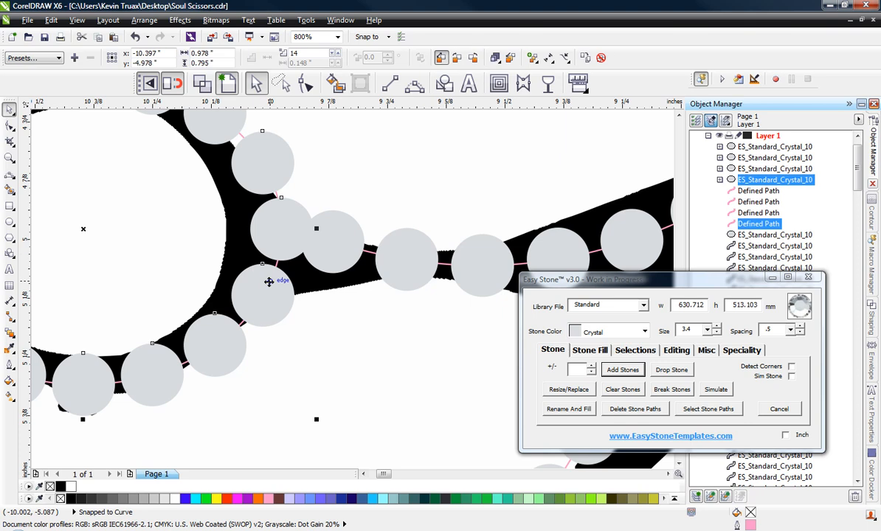
{"action": "mouse_move", "coordinate": [264, 291]}
{"action": "left_mouse_down"}
{"action": "mouse_move", "coordinate": [249, 282]}
{"action": "mouse_move", "coordinate": [249, 290]}
{"action": "left_mouse_up"}
{"action": "scroll", "coordinate": [261, 280], "scroll_direction": "up", "scroll_amount": 1}
{"action": "scroll", "coordinate": [301, 309], "scroll_direction": "down", "scroll_amount": 1}
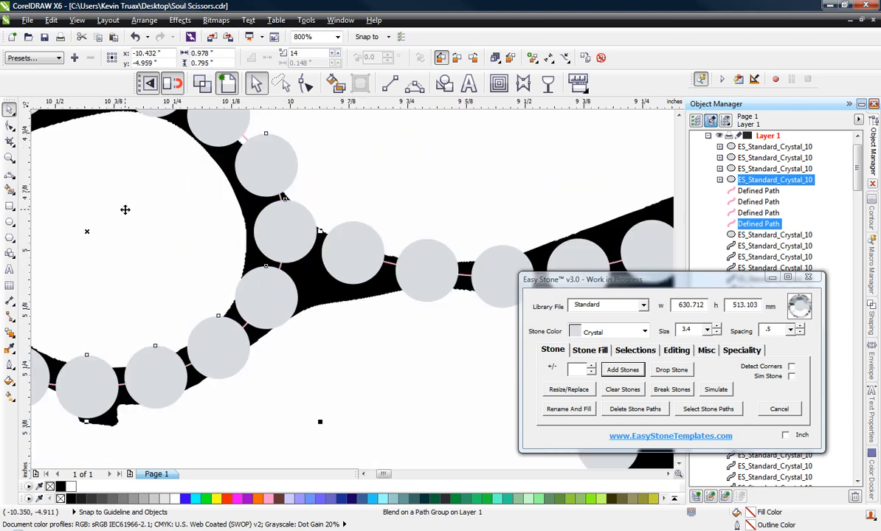
{"action": "left_click", "coordinate": [413, 194]}
{"action": "scroll", "coordinate": [293, 191], "scroll_direction": "down", "scroll_amount": 1}
{"action": "scroll", "coordinate": [124, 221], "scroll_direction": "down", "scroll_amount": 1}
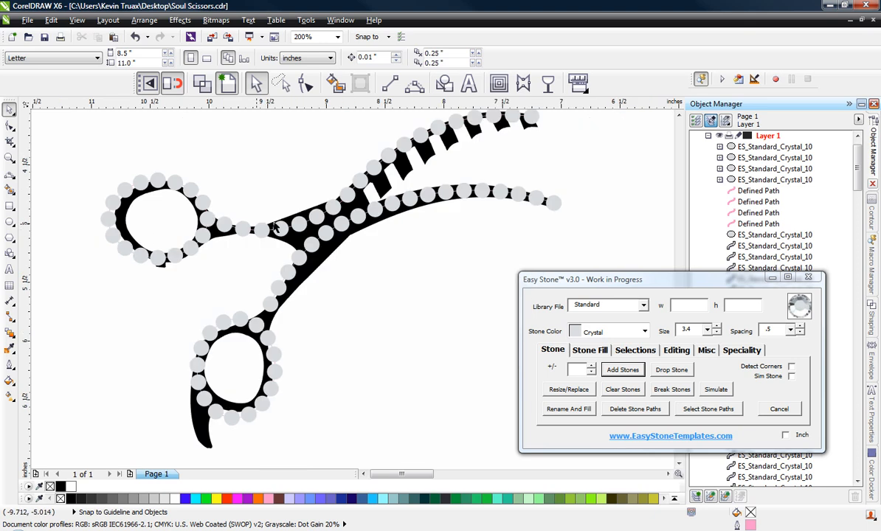
Shift the lower finger ring's row of stones slightly so it sits evenly spaced from the lower blade's end stone.
{"action": "scroll", "coordinate": [213, 367], "scroll_direction": "up", "scroll_amount": 1}
{"action": "scroll", "coordinate": [309, 308], "scroll_direction": "up", "scroll_amount": 1}
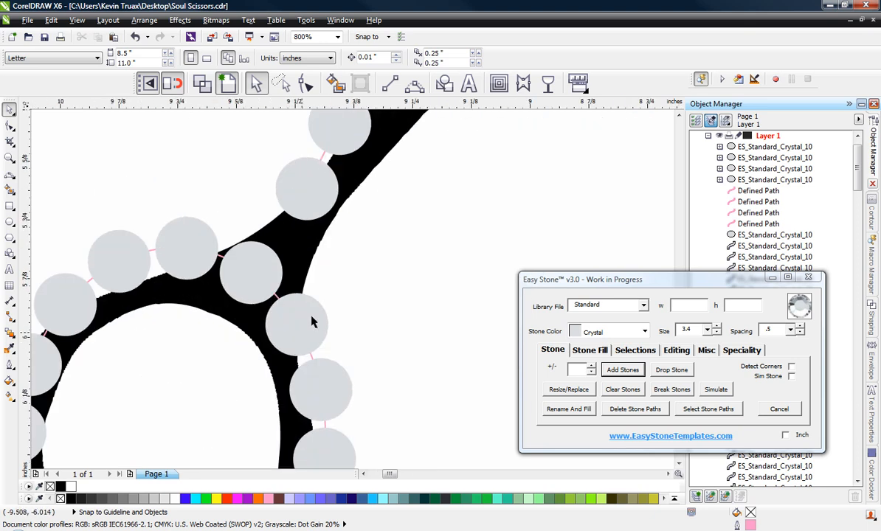
{"action": "left_click", "coordinate": [319, 316]}
{"action": "left_click_drag", "start_coordinate": [343, 307], "coordinate": [343, 304]}
{"action": "left_click", "coordinate": [384, 258]}
{"action": "scroll", "coordinate": [228, 308], "scroll_direction": "down", "scroll_amount": 3}
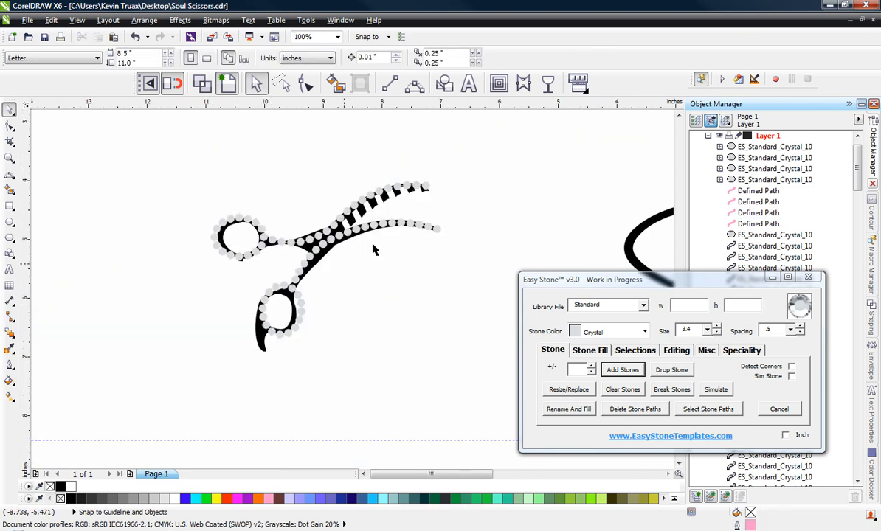
Check the spacing where the blade rows meet and delete the stone paths from all of the scissors' stones.
{"action": "scroll", "coordinate": [402, 208], "scroll_direction": "up", "scroll_amount": 2}
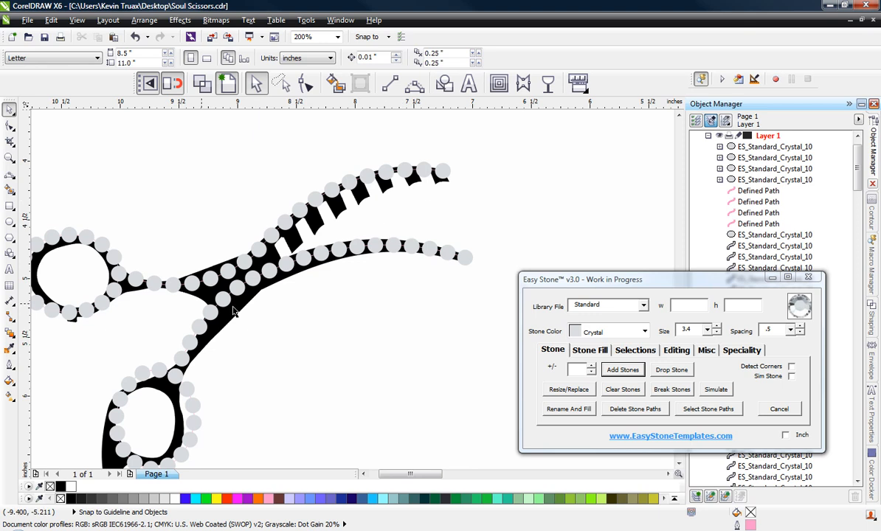
{"action": "scroll", "coordinate": [233, 311], "scroll_direction": "up", "scroll_amount": 2}
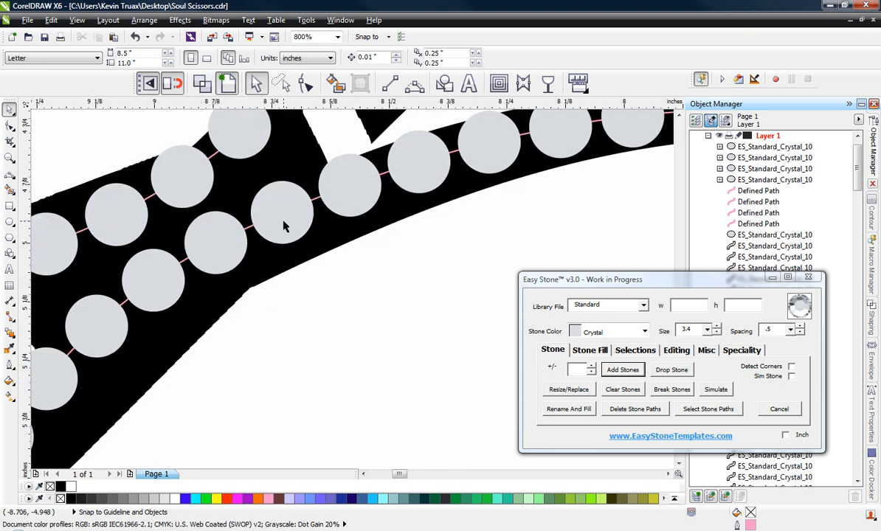
{"action": "scroll", "coordinate": [284, 225], "scroll_direction": "down", "scroll_amount": 2}
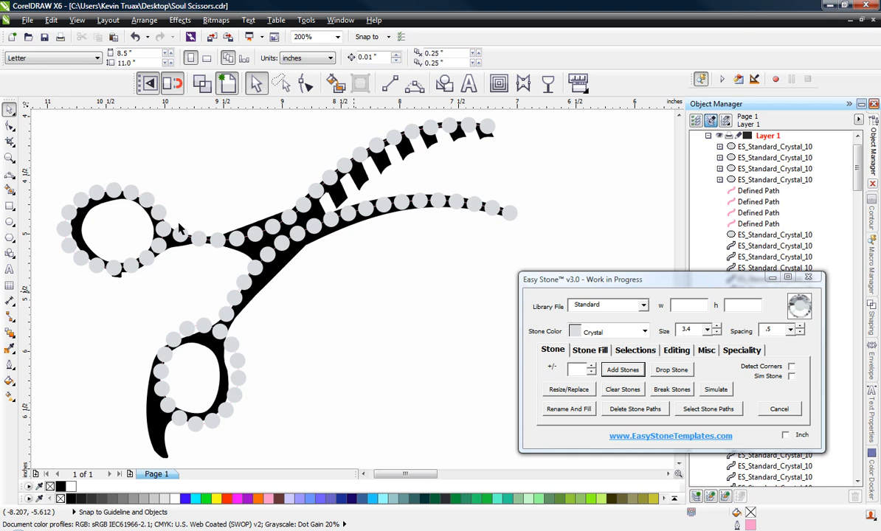
{"action": "scroll", "coordinate": [337, 307], "scroll_direction": "down", "scroll_amount": 1}
{"action": "left_click_drag", "start_coordinate": [83, 185], "coordinate": [473, 411]}
{"action": "left_click", "coordinate": [647, 412]}
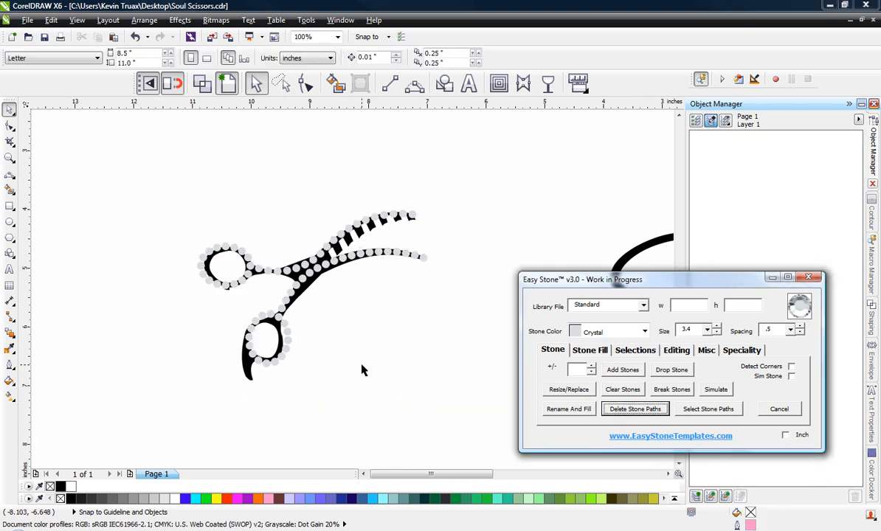
Fill the curved tail of the lower finger ring with five individually placed copies of a stone.
{"action": "scroll", "coordinate": [243, 362], "scroll_direction": "up", "scroll_amount": 2}
{"action": "scroll", "coordinate": [263, 354], "scroll_direction": "up", "scroll_amount": 1}
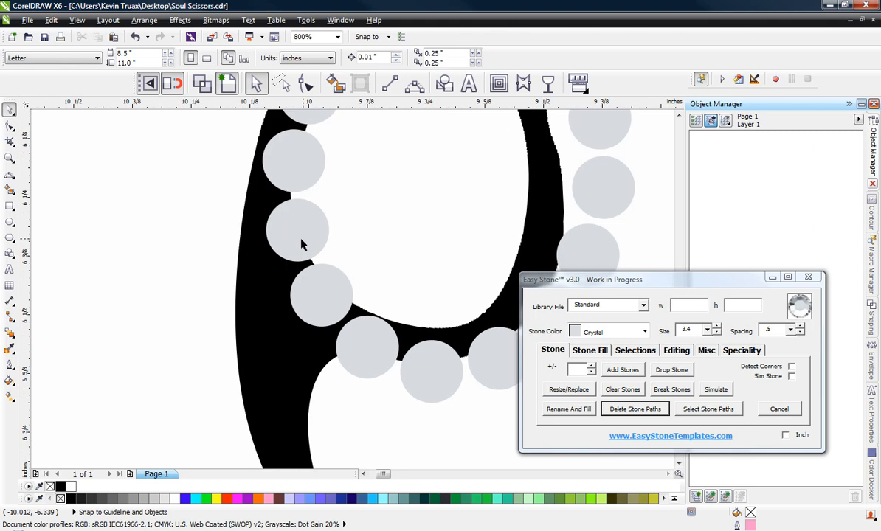
{"action": "left_click_drag", "start_coordinate": [301, 244], "coordinate": [255, 306]}
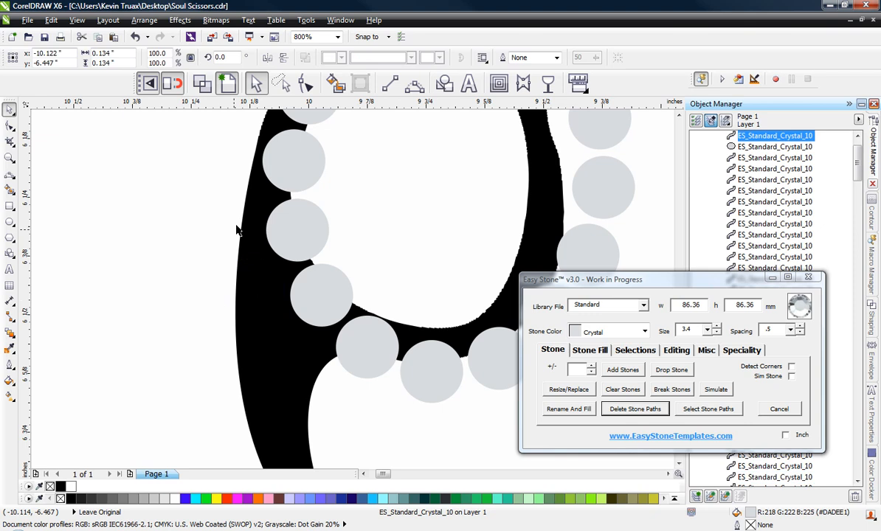
{"action": "scroll", "coordinate": [222, 221], "scroll_direction": "down", "scroll_amount": 1}
{"action": "scroll", "coordinate": [260, 288], "scroll_direction": "up", "scroll_amount": 1}
{"action": "left_click_drag", "start_coordinate": [224, 234], "coordinate": [235, 441]}
{"action": "scroll", "coordinate": [289, 293], "scroll_direction": "up", "scroll_amount": 2}
{"action": "left_click_drag", "start_coordinate": [365, 284], "coordinate": [238, 372]}
{"action": "scroll", "coordinate": [273, 312], "scroll_direction": "down", "scroll_amount": 2}
{"action": "left_click", "coordinate": [216, 295]}
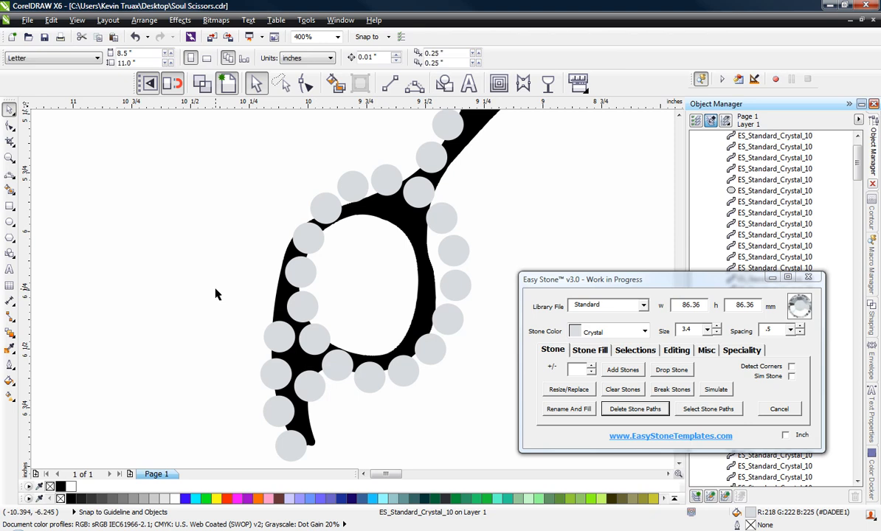
Place one copied stone directly below the upper finger ring over its small knob.
{"action": "scroll", "coordinate": [288, 310], "scroll_direction": "down", "scroll_amount": 2}
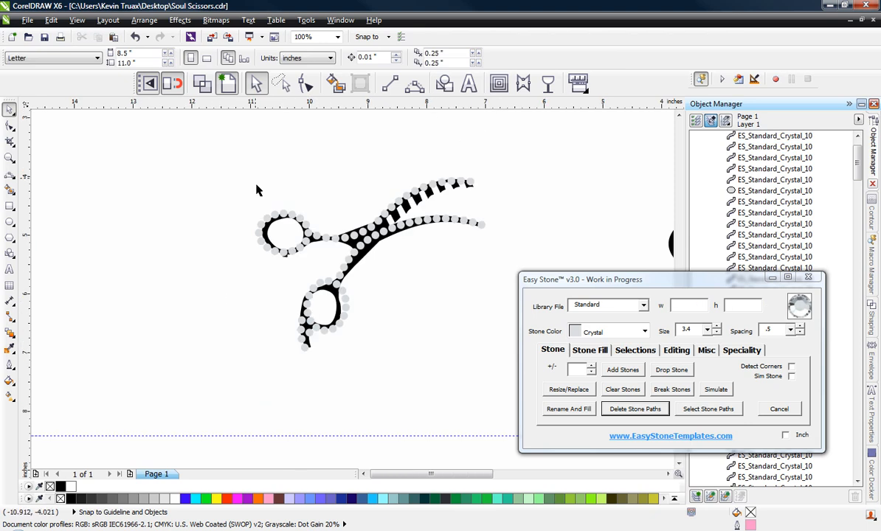
{"action": "scroll", "coordinate": [271, 243], "scroll_direction": "up", "scroll_amount": 2}
{"action": "scroll", "coordinate": [332, 293], "scroll_direction": "up", "scroll_amount": 1}
{"action": "left_click_drag", "start_coordinate": [307, 263], "coordinate": [320, 344]}
{"action": "right_click", "coordinate": [317, 335]}
{"action": "left_click", "coordinate": [191, 319]}
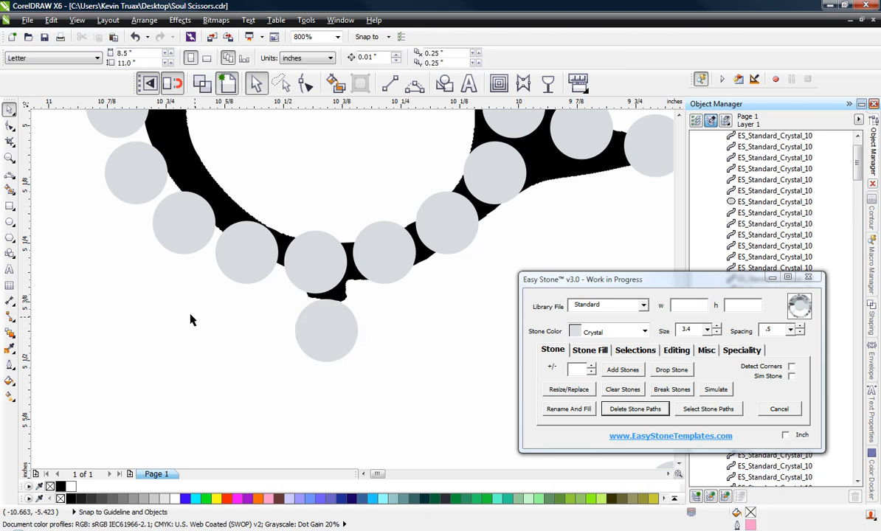
{"action": "scroll", "coordinate": [148, 301], "scroll_direction": "down", "scroll_amount": 1}
{"action": "scroll", "coordinate": [320, 252], "scroll_direction": "down", "scroll_amount": 1}
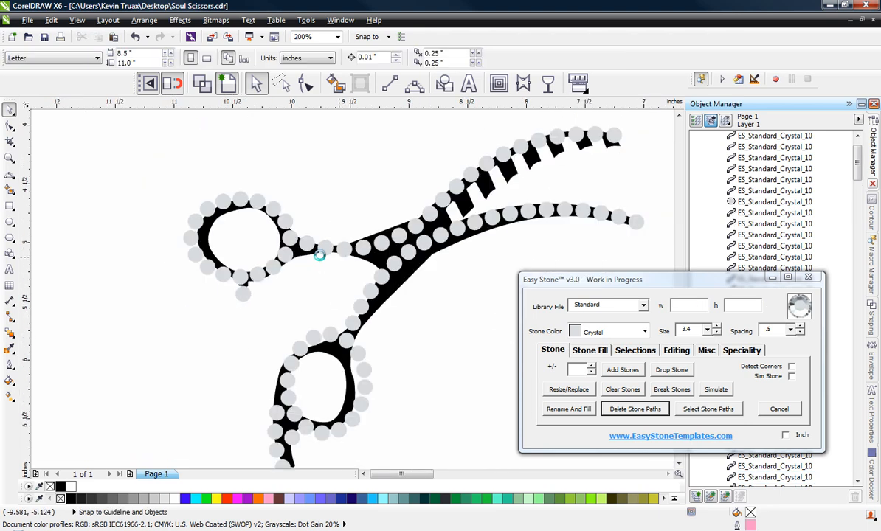
Place four copied stones around the junction between the two handle shanks and space them evenly.
{"action": "scroll", "coordinate": [272, 248], "scroll_direction": "up", "scroll_amount": 2}
{"action": "scroll", "coordinate": [335, 223], "scroll_direction": "up", "scroll_amount": 1}
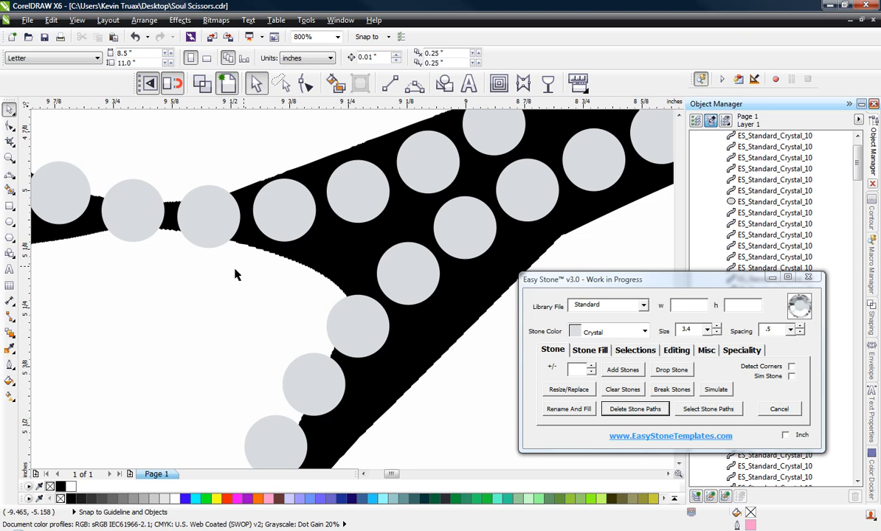
{"action": "left_click_drag", "start_coordinate": [216, 233], "coordinate": [246, 345]}
{"action": "scroll", "coordinate": [230, 272], "scroll_direction": "up", "scroll_amount": 1}
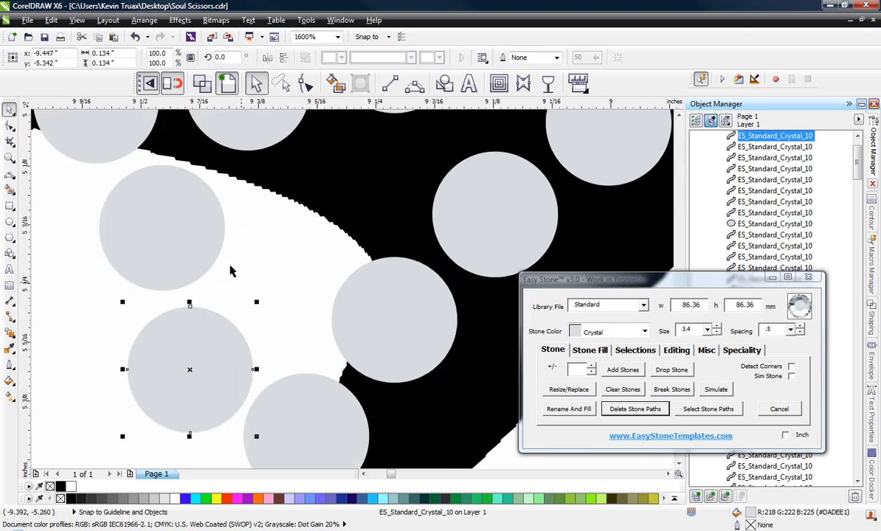
{"action": "left_click_drag", "start_coordinate": [151, 216], "coordinate": [125, 225]}
{"action": "left_click_drag", "start_coordinate": [172, 334], "coordinate": [160, 348]}
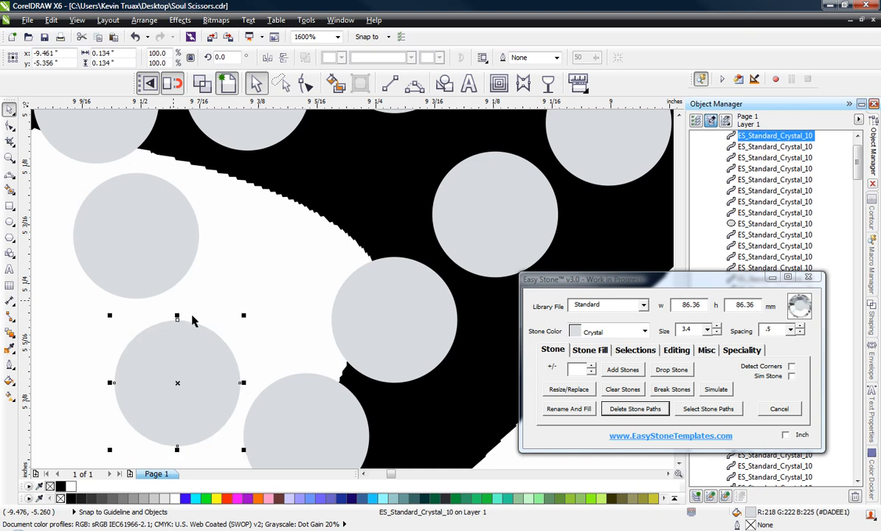
{"action": "left_click_drag", "start_coordinate": [191, 321], "coordinate": [239, 275]}
{"action": "left_click_drag", "start_coordinate": [89, 234], "coordinate": [67, 242]}
{"action": "left_click_drag", "start_coordinate": [167, 367], "coordinate": [153, 393]}
{"action": "left_click_drag", "start_coordinate": [124, 270], "coordinate": [115, 272]}
{"action": "scroll", "coordinate": [318, 289], "scroll_direction": "down", "scroll_amount": 1}
{"action": "left_click", "coordinate": [179, 331]}
{"action": "scroll", "coordinate": [185, 323], "scroll_direction": "down", "scroll_amount": 1}
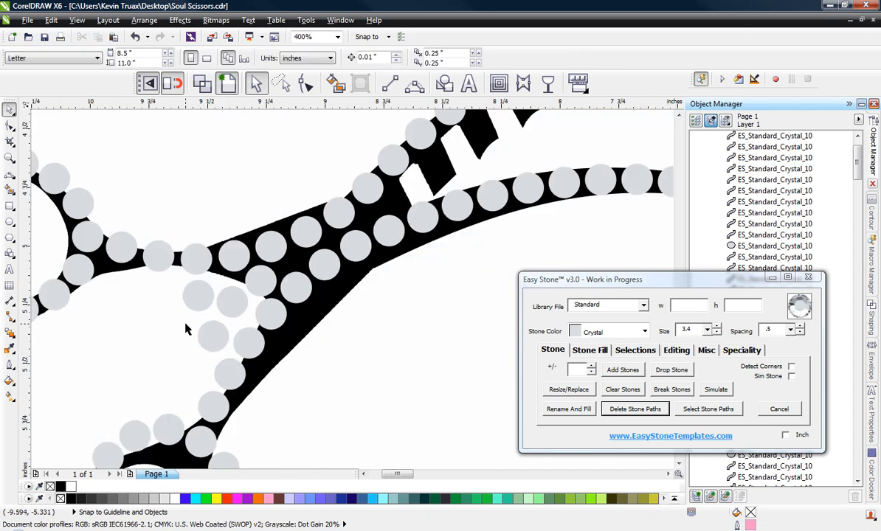
{"action": "scroll", "coordinate": [158, 257], "scroll_direction": "down", "scroll_amount": 1}
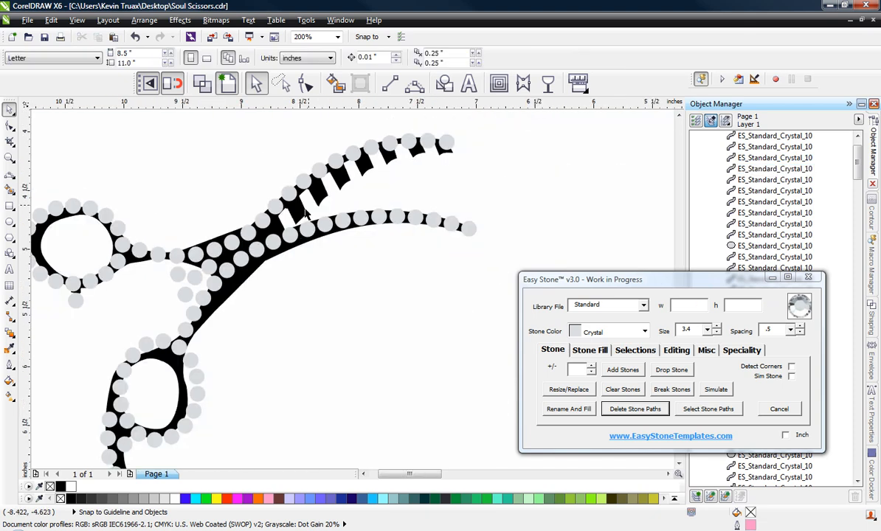
Shift two upper-blade stones outward near the first tooth and place a copied stone in the gap beneath them.
{"action": "scroll", "coordinate": [306, 213], "scroll_direction": "up", "scroll_amount": 3}
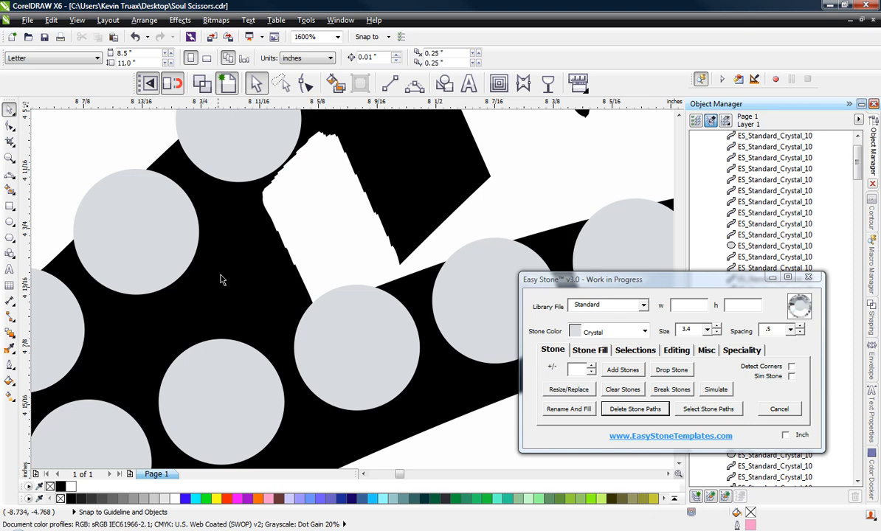
{"action": "scroll", "coordinate": [256, 251], "scroll_direction": "down", "scroll_amount": 2}
{"action": "scroll", "coordinate": [259, 255], "scroll_direction": "up", "scroll_amount": 1}
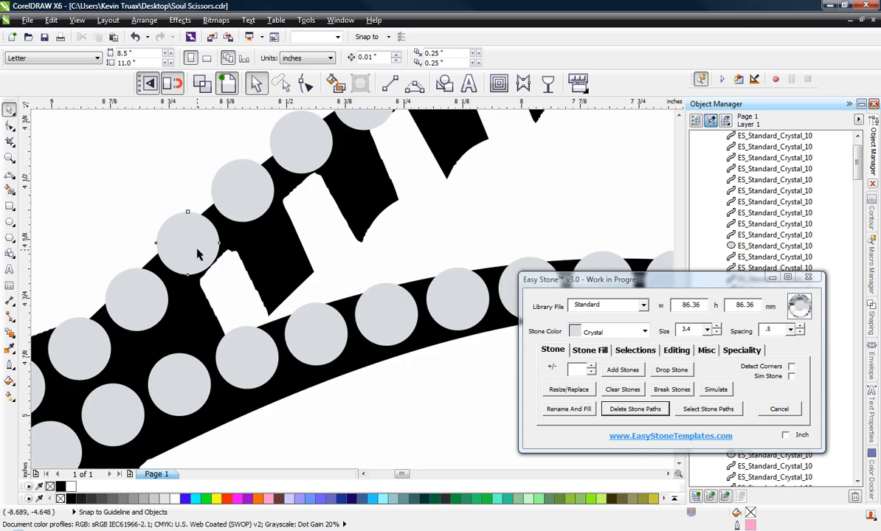
{"action": "left_click_drag", "start_coordinate": [197, 250], "coordinate": [187, 243]}
{"action": "left_click_drag", "start_coordinate": [258, 197], "coordinate": [242, 191]}
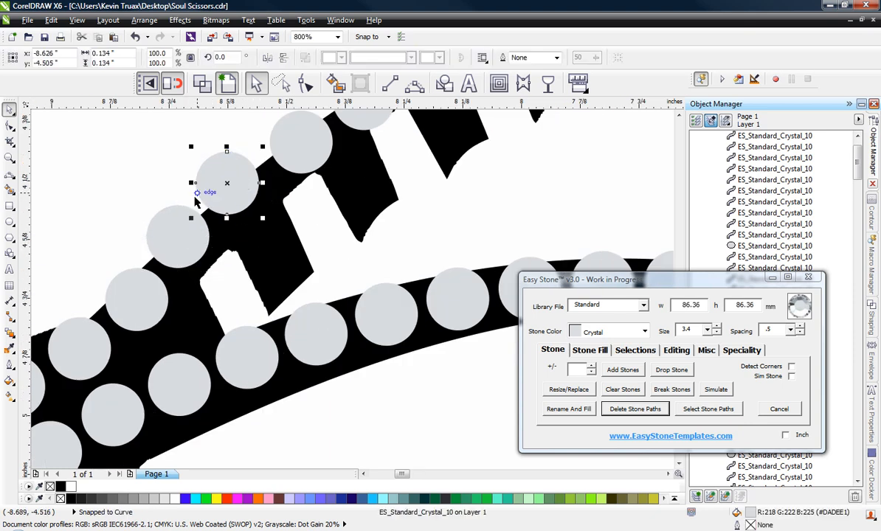
{"action": "left_click_drag", "start_coordinate": [206, 269], "coordinate": [233, 306]}
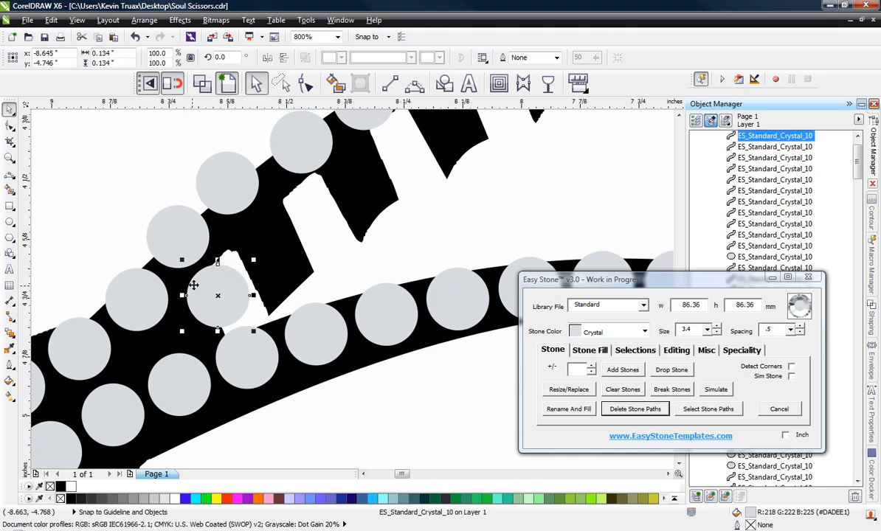
{"action": "scroll", "coordinate": [225, 304], "scroll_direction": "up", "scroll_amount": 1}
{"action": "scroll", "coordinate": [225, 304], "scroll_direction": "down", "scroll_amount": 2}
Select the nine remaining stones toward the upper blade's tip and shift them outward together to even their spacing.
{"action": "left_click", "coordinate": [271, 225]}
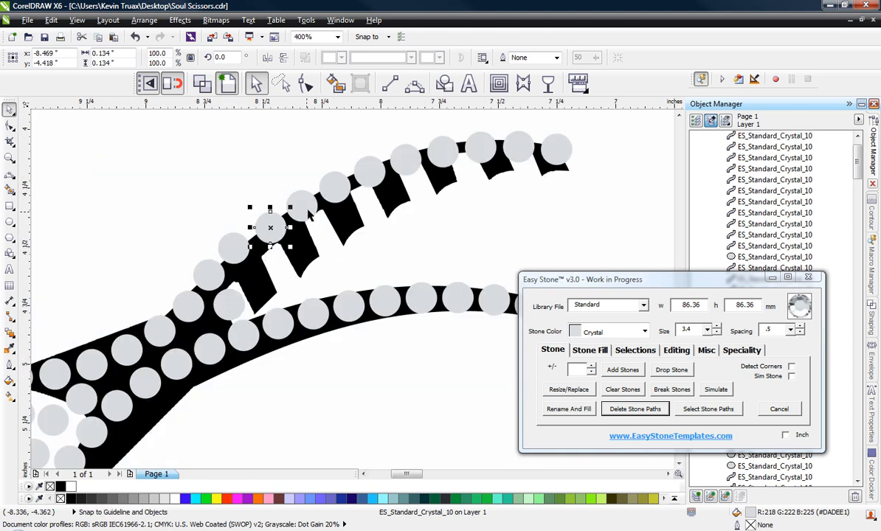
{"action": "left_click", "coordinate": [300, 205], "text": "shift"}
{"action": "left_click", "coordinate": [334, 186], "text": "shift"}
{"action": "left_click", "coordinate": [369, 169], "text": "shift"}
{"action": "left_click", "coordinate": [407, 155], "text": "shift"}
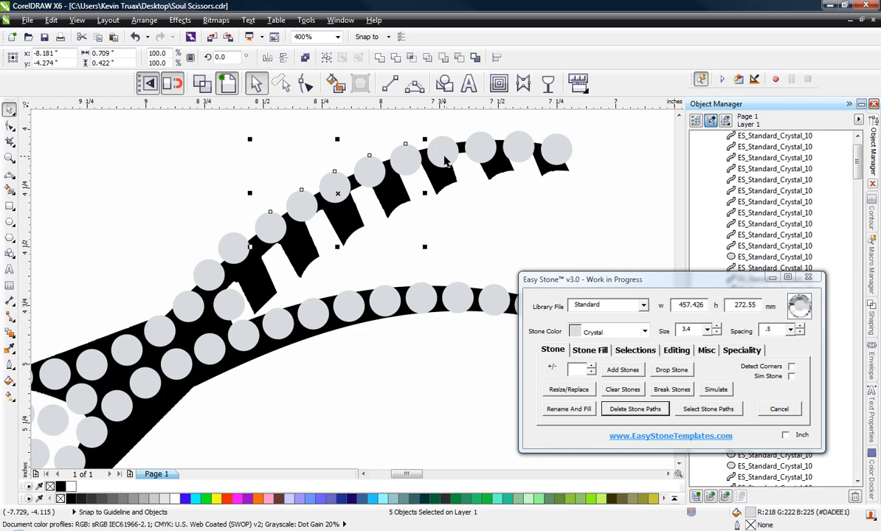
{"action": "left_click", "coordinate": [443, 152], "text": "shift"}
{"action": "left_click", "coordinate": [481, 148], "text": "shift"}
{"action": "left_click", "coordinate": [518, 147], "text": "shift"}
{"action": "left_click", "coordinate": [555, 150], "text": "shift"}
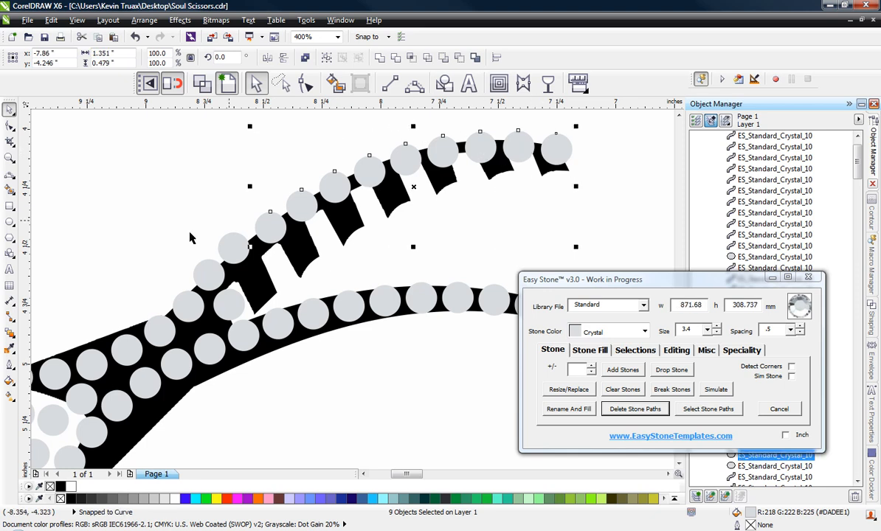
{"action": "scroll", "coordinate": [251, 209], "scroll_direction": "up", "scroll_amount": 2}
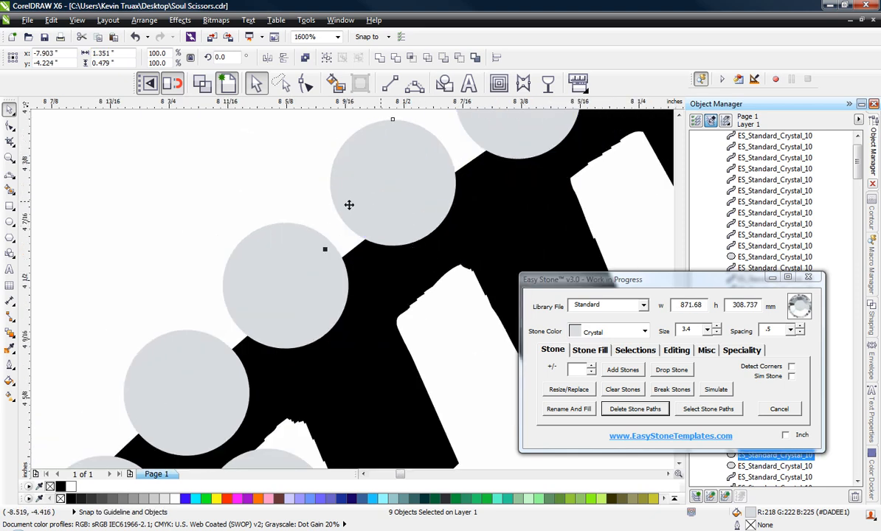
{"action": "scroll", "coordinate": [211, 216], "scroll_direction": "down", "scroll_amount": 1}
{"action": "left_click", "coordinate": [163, 214]}
Place five copied stones along the underside of the upper blade to represent its remaining teeth out to the tip.
{"action": "scroll", "coordinate": [294, 259], "scroll_direction": "up", "scroll_amount": 1}
{"action": "left_click_drag", "start_coordinate": [351, 189], "coordinate": [382, 311]}
{"action": "scroll", "coordinate": [381, 311], "scroll_direction": "down", "scroll_amount": 1}
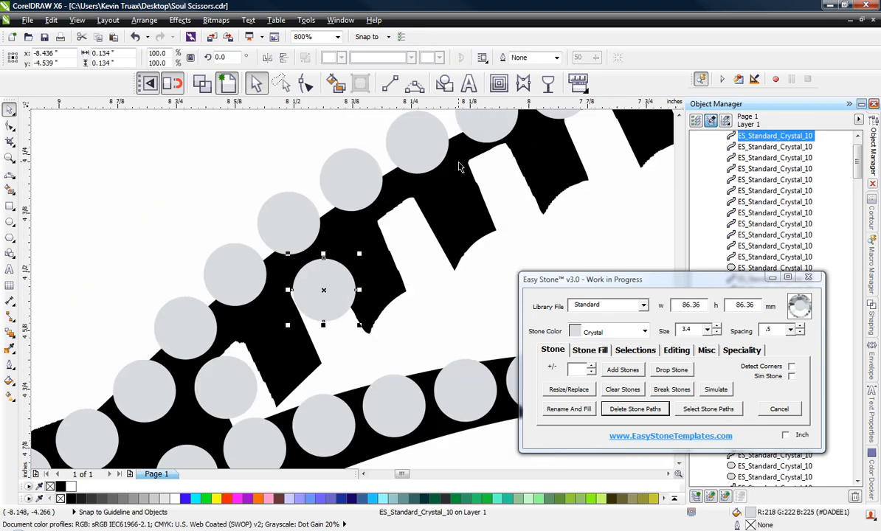
{"action": "left_click_drag", "start_coordinate": [433, 150], "coordinate": [467, 213]}
{"action": "scroll", "coordinate": [320, 257], "scroll_direction": "down", "scroll_amount": 1}
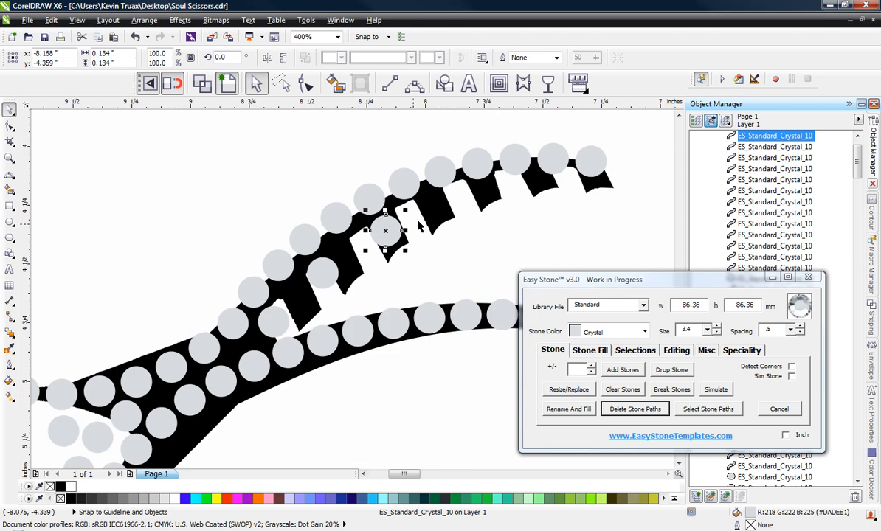
{"action": "scroll", "coordinate": [418, 226], "scroll_direction": "up", "scroll_amount": 1}
{"action": "left_click_drag", "start_coordinate": [427, 162], "coordinate": [458, 226]}
{"action": "scroll", "coordinate": [261, 204], "scroll_direction": "down", "scroll_amount": 1}
{"action": "scroll", "coordinate": [413, 180], "scroll_direction": "up", "scroll_amount": 1}
{"action": "left_click_drag", "start_coordinate": [411, 174], "coordinate": [431, 244]}
{"action": "left_click_drag", "start_coordinate": [564, 173], "coordinate": [574, 237]}
{"action": "scroll", "coordinate": [419, 202], "scroll_direction": "down", "scroll_amount": 2}
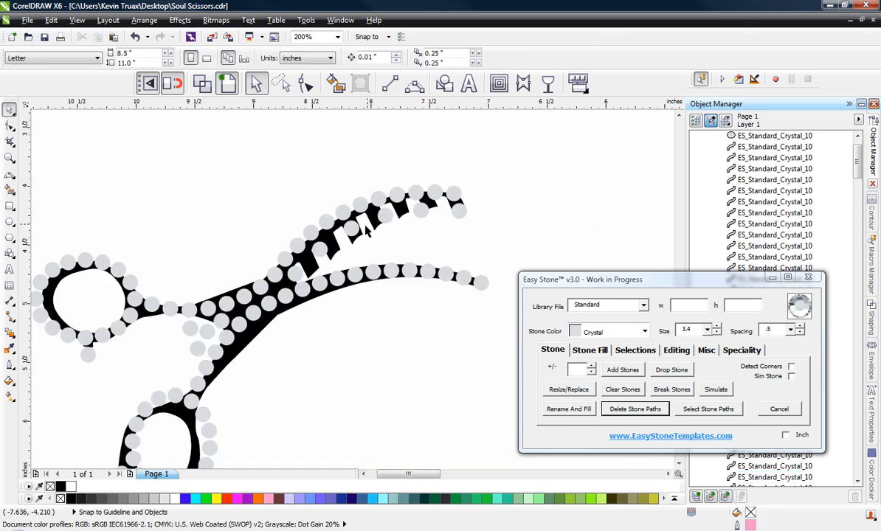
Select all of the scissors' stones and move them off the black artwork to beside the stacked Soul Scissors stone lettering.
{"action": "scroll", "coordinate": [259, 207], "scroll_direction": "down", "scroll_amount": 2}
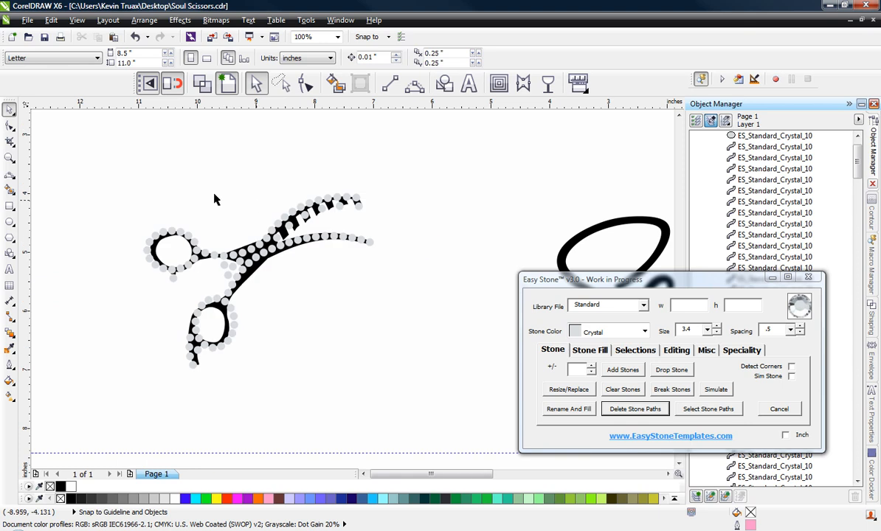
{"action": "left_click_drag", "start_coordinate": [89, 178], "coordinate": [380, 365]}
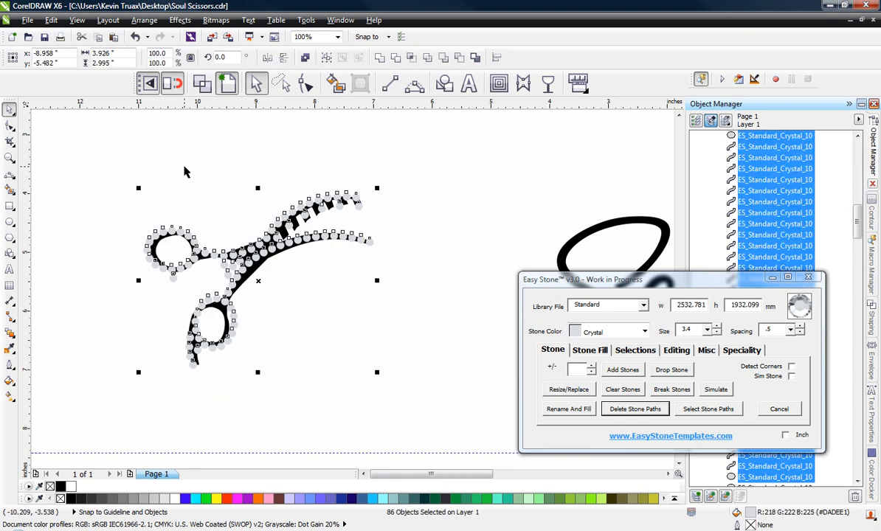
{"action": "scroll", "coordinate": [185, 168], "scroll_direction": "down", "scroll_amount": 1}
{"action": "left_click_drag", "start_coordinate": [231, 201], "coordinate": [423, 350]}
{"action": "scroll", "coordinate": [332, 302], "scroll_direction": "down", "scroll_amount": 1}
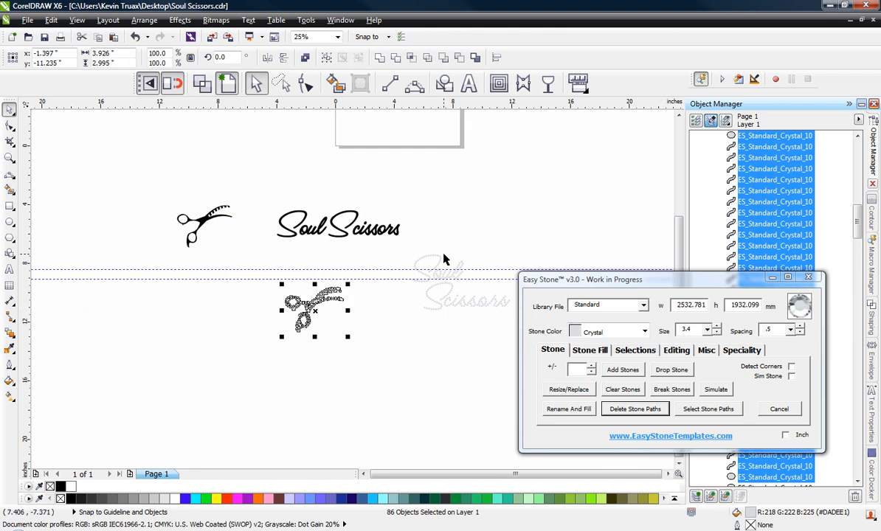
{"action": "scroll", "coordinate": [428, 257], "scroll_direction": "up", "scroll_amount": 1}
{"action": "left_click", "coordinate": [237, 315]}
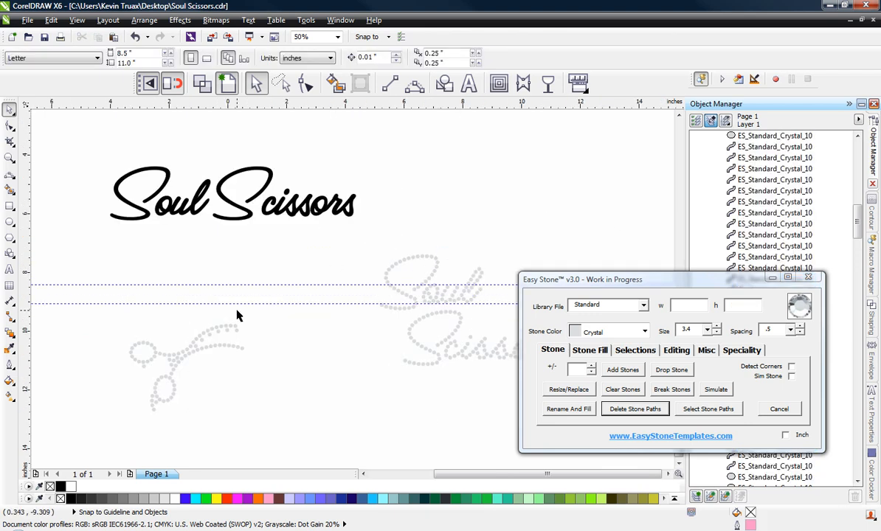
Clear all horizontal guidelines from the document.
{"action": "left_click", "coordinate": [234, 284]}
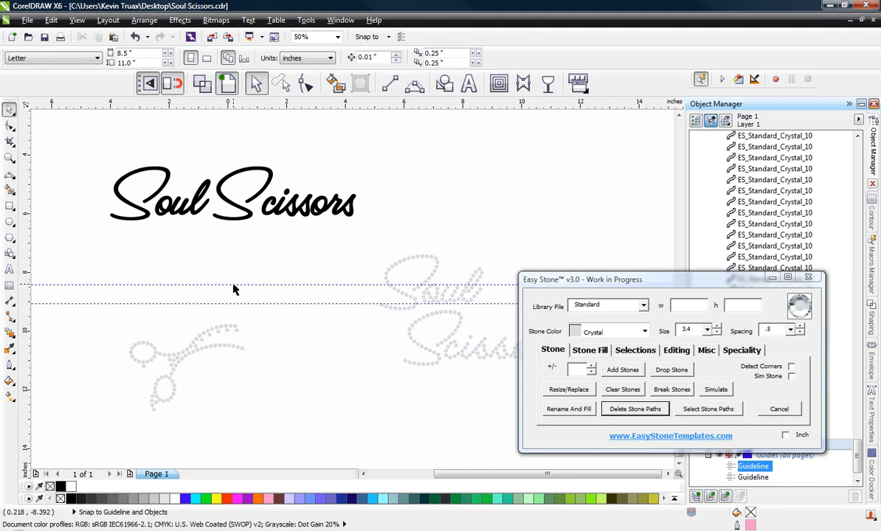
{"action": "double_click", "coordinate": [308, 284]}
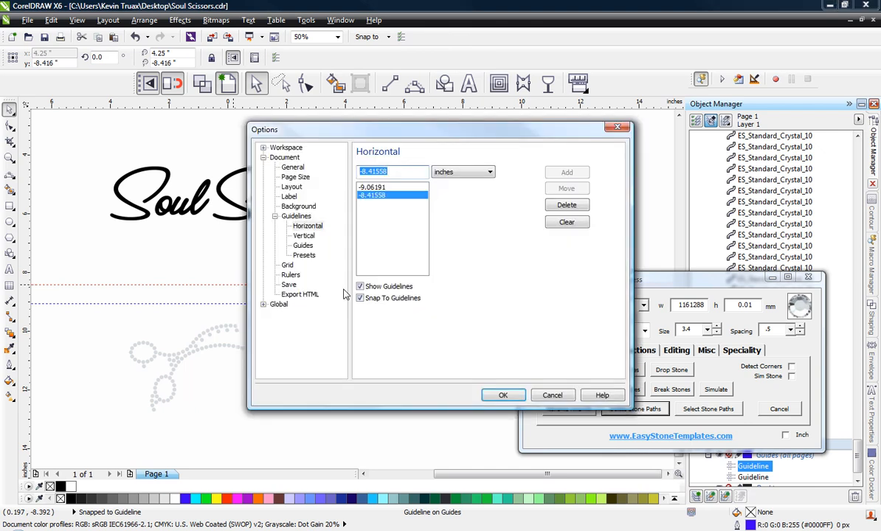
{"action": "left_click", "coordinate": [567, 222]}
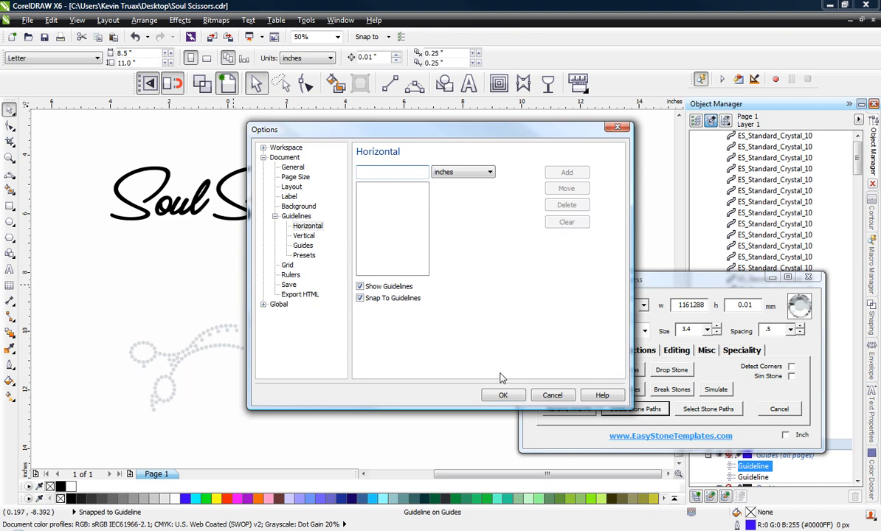
{"action": "left_click", "coordinate": [502, 395]}
Select all the stacked Soul Scissors stone lettering and move it against the lower side of the stone scissors' blades.
{"action": "scroll", "coordinate": [331, 261], "scroll_direction": "down", "scroll_amount": 2}
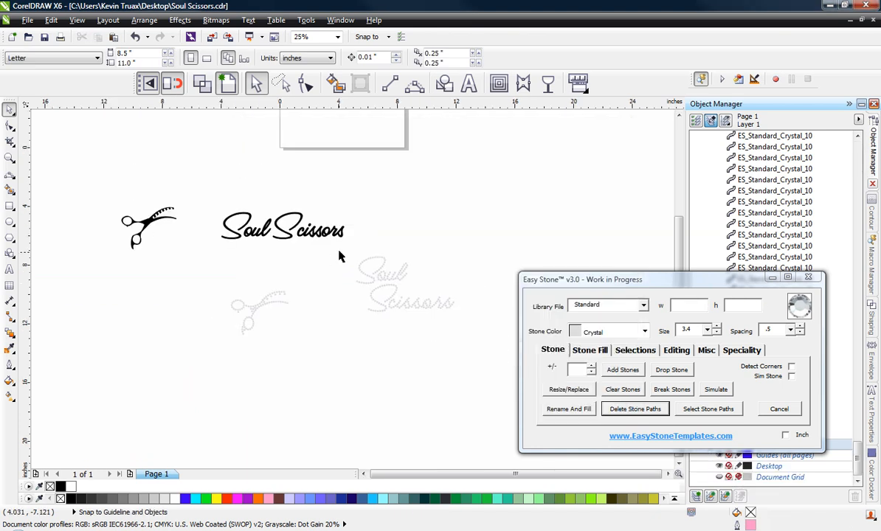
{"action": "left_click_drag", "start_coordinate": [338, 250], "coordinate": [479, 328]}
{"action": "left_click_drag", "start_coordinate": [363, 280], "coordinate": [275, 339]}
{"action": "scroll", "coordinate": [245, 319], "scroll_direction": "up", "scroll_amount": 2}
{"action": "scroll", "coordinate": [328, 321], "scroll_direction": "up", "scroll_amount": 1}
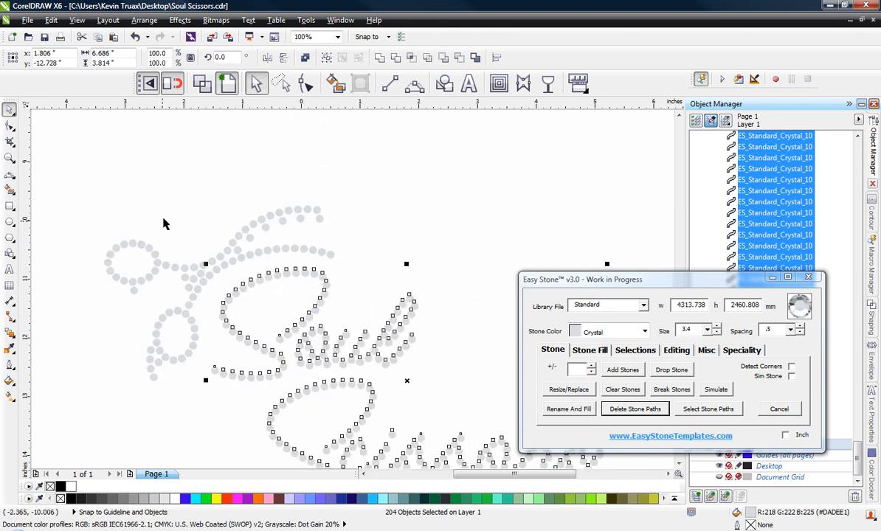
Select the stone scissors together with the lettering and add a weed box around the whole design.
{"action": "left_click", "coordinate": [148, 195]}
{"action": "scroll", "coordinate": [251, 216], "scroll_direction": "down", "scroll_amount": 1}
{"action": "left_click_drag", "start_coordinate": [101, 179], "coordinate": [481, 390]}
{"action": "left_click", "coordinate": [706, 350]}
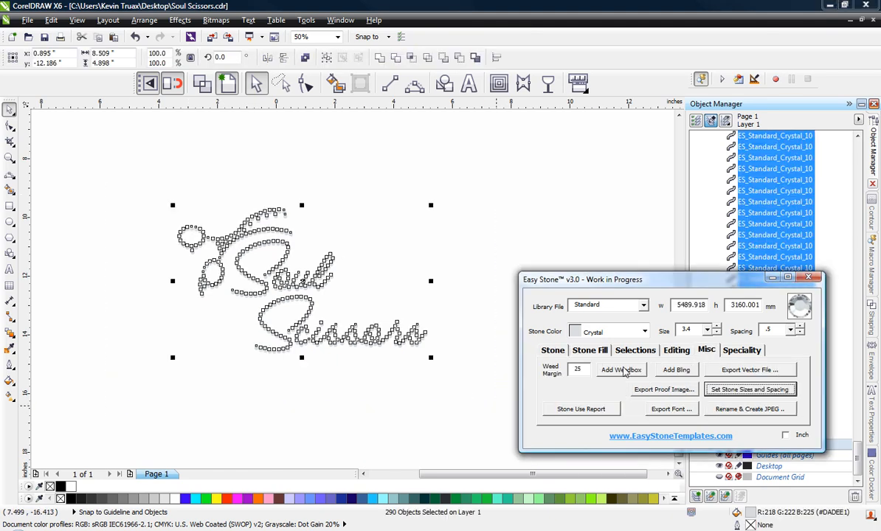
{"action": "left_click", "coordinate": [621, 369]}
{"action": "left_click", "coordinate": [487, 254]}
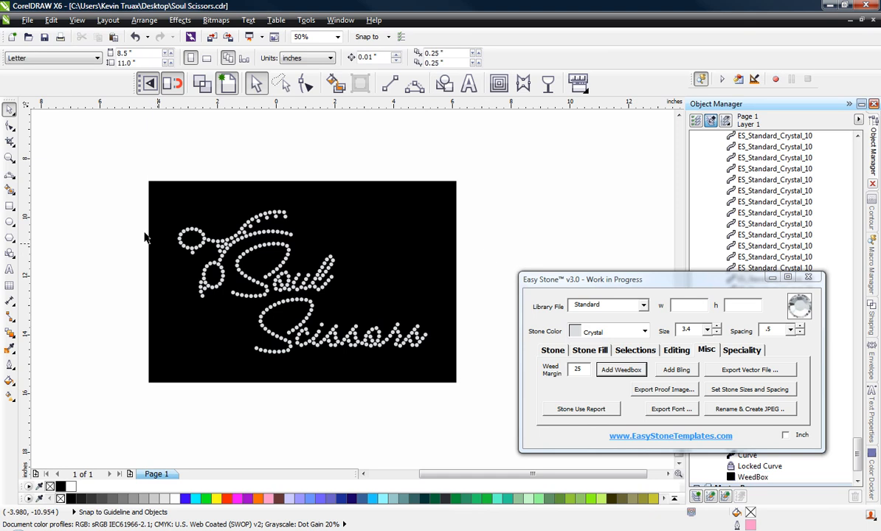
Run a stone use report on all the design's stones and add the design's dimensions as text beneath the lettering.
{"action": "left_click_drag", "start_coordinate": [117, 199], "coordinate": [467, 369]}
{"action": "left_click", "coordinate": [581, 409]}
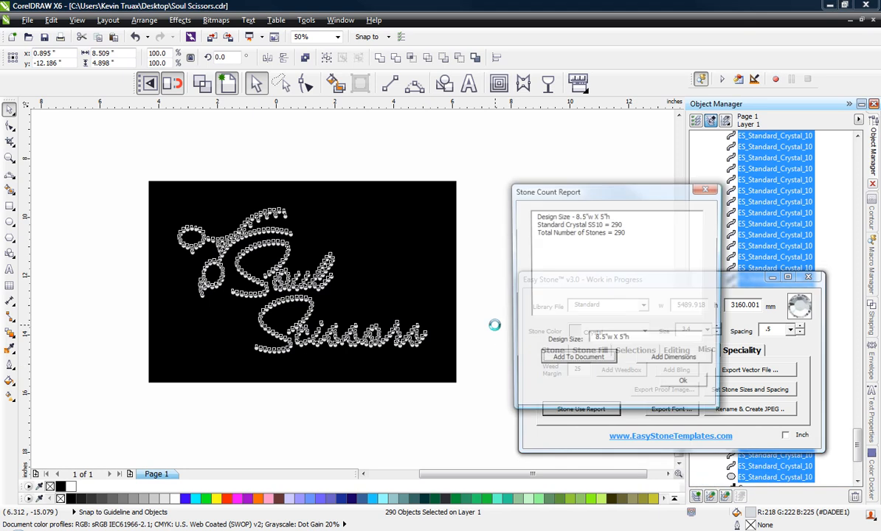
{"action": "left_click", "coordinate": [697, 414]}
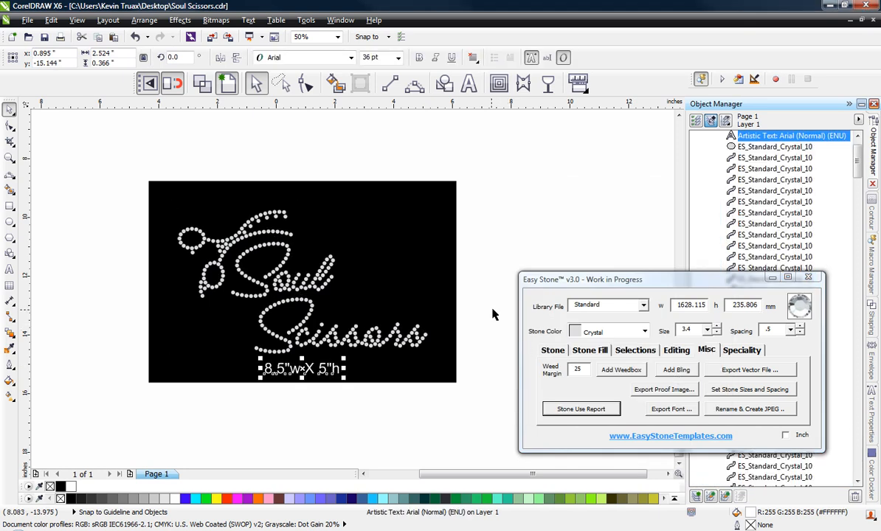
{"action": "left_click", "coordinate": [470, 317]}
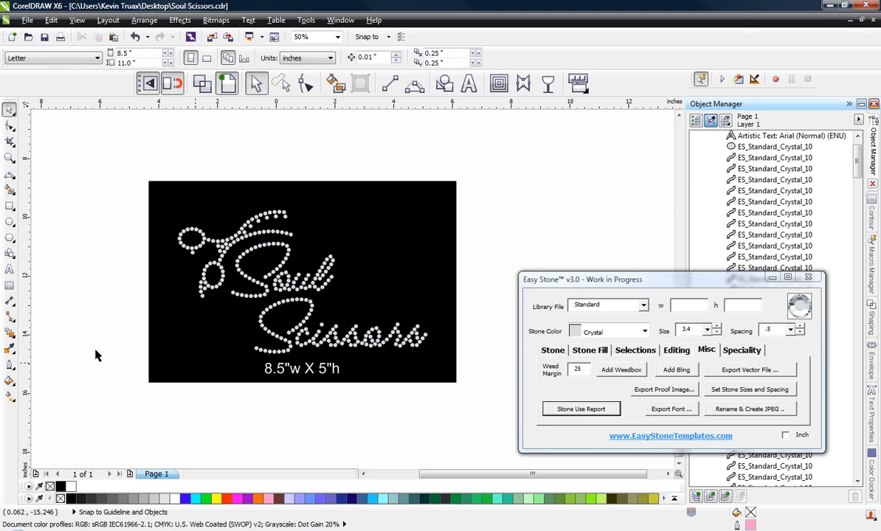